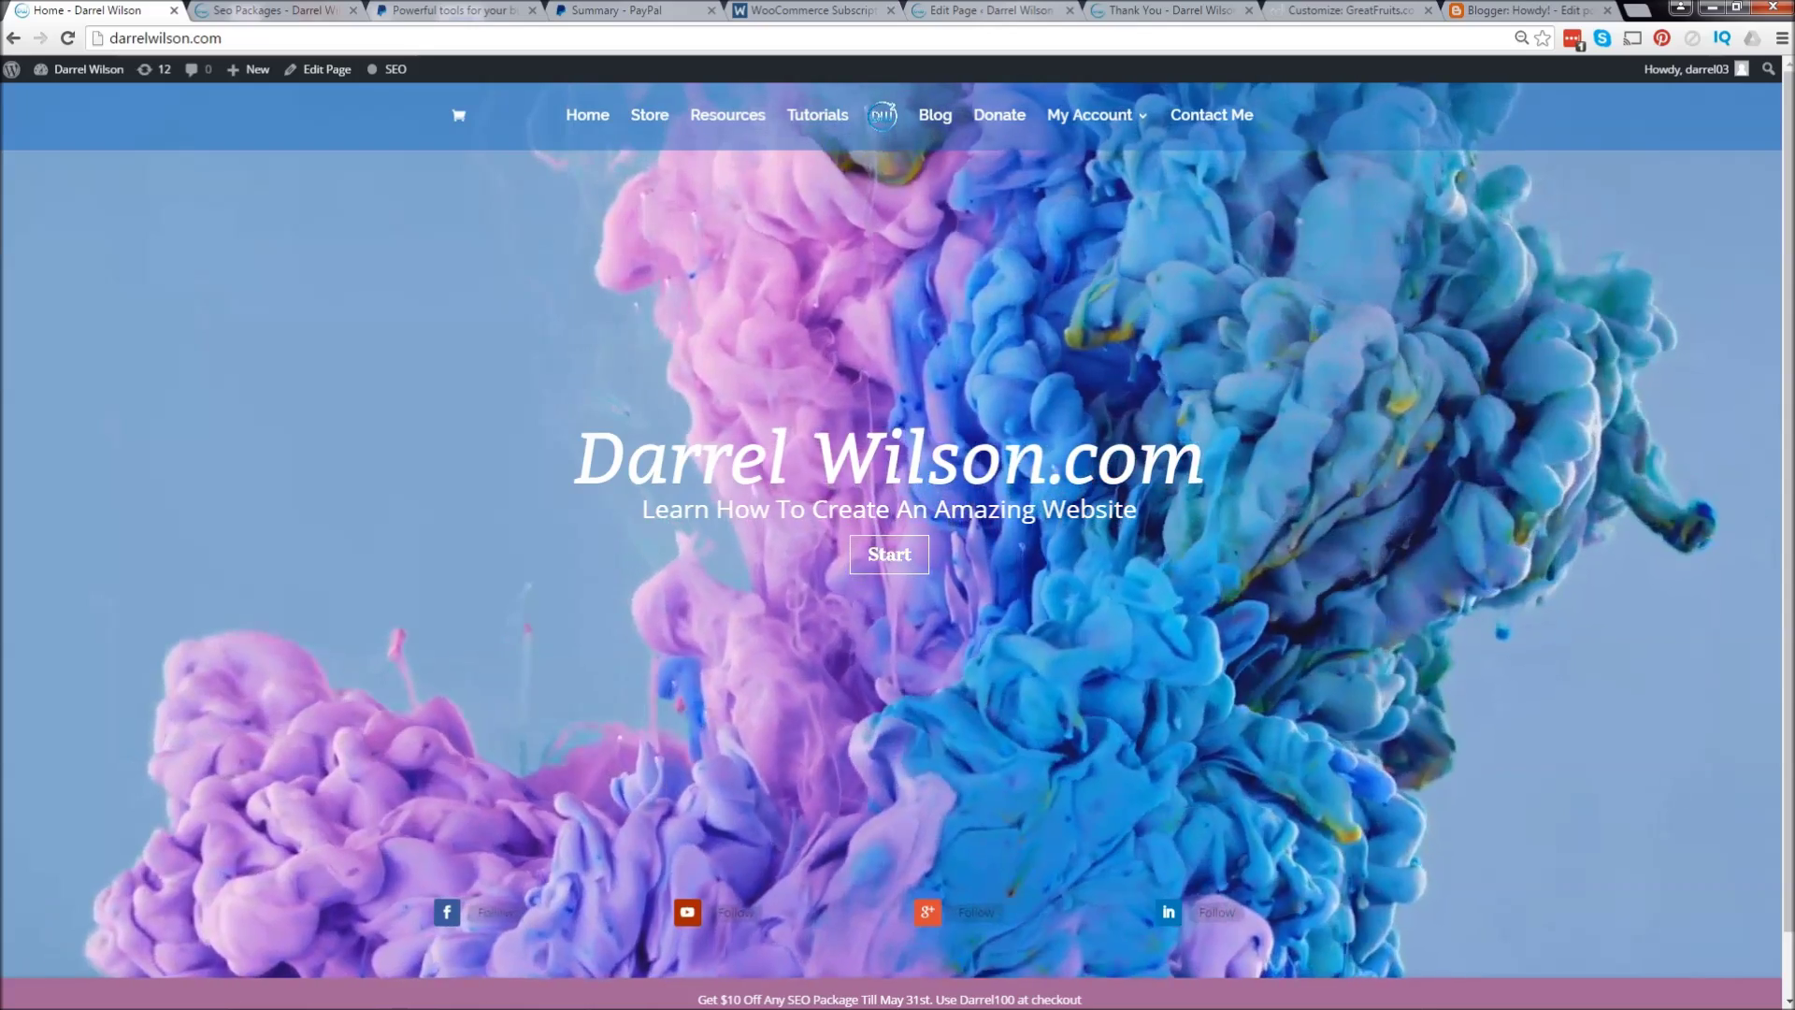
Step: Switch to the SEO Packages tab showing the Basic $119, Starter $159 and Premium $239 tiers
key(ctrl+Tab)
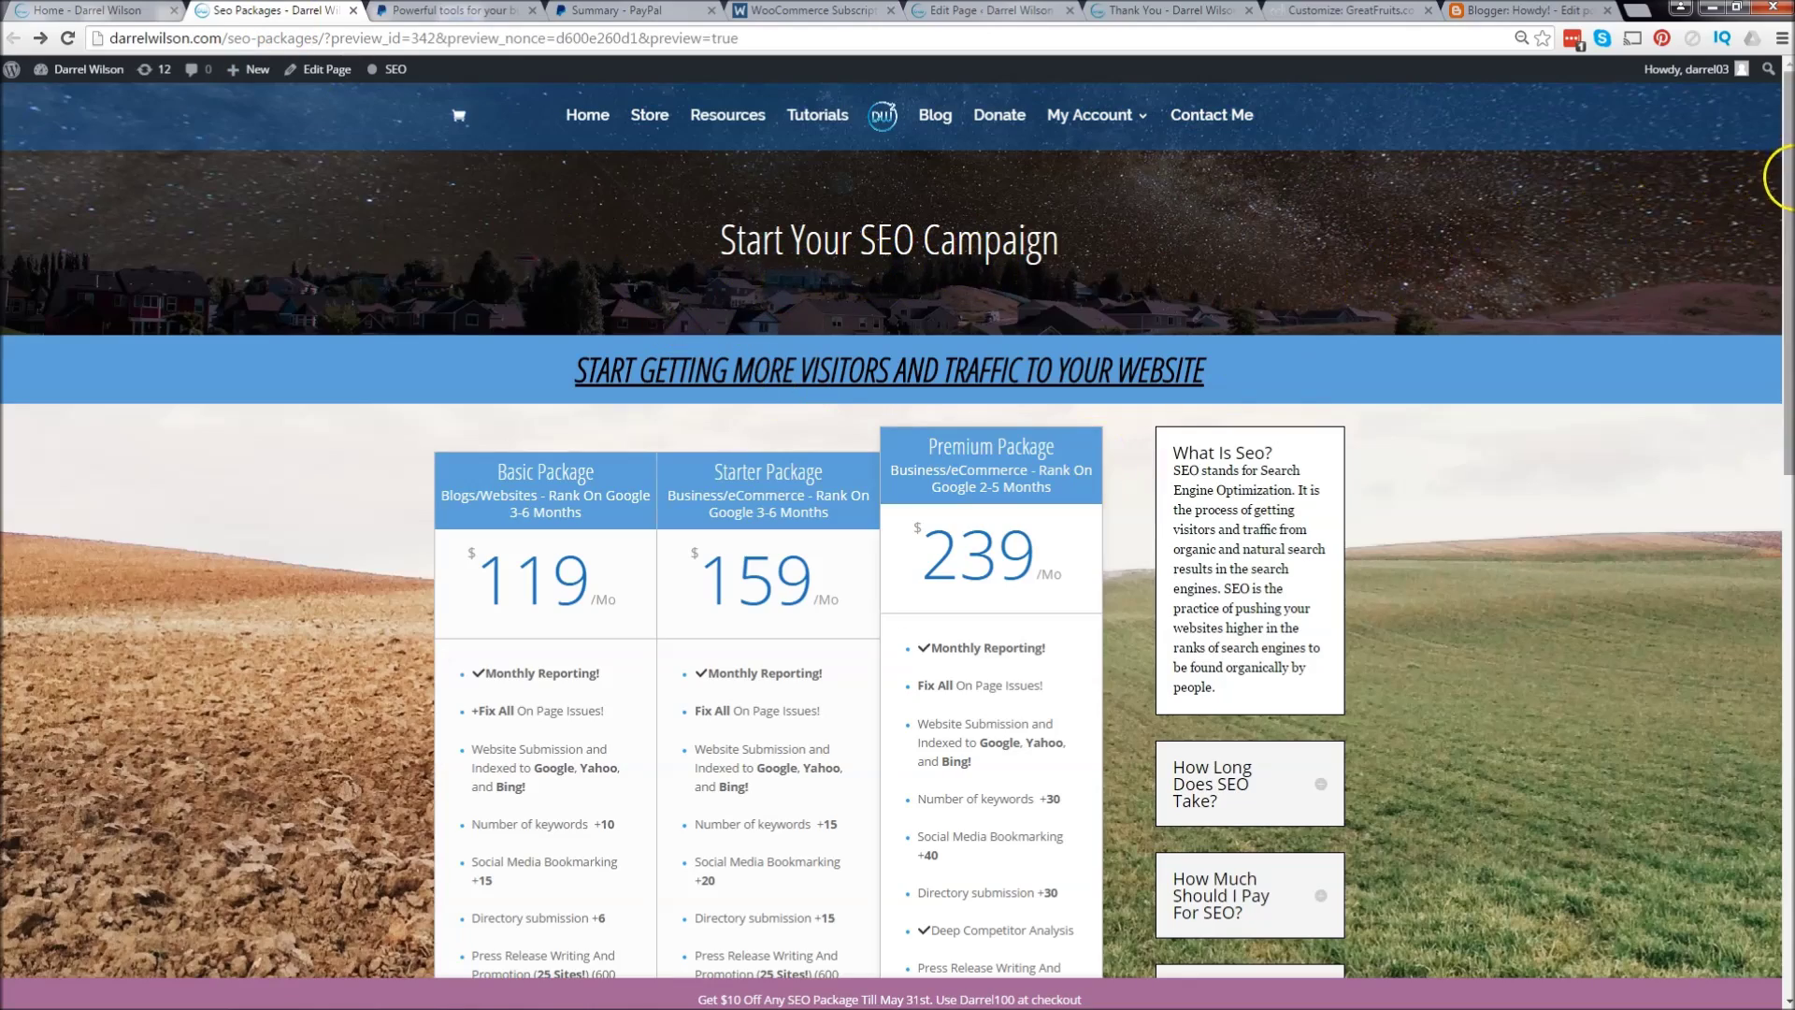
Step: Start checkout from the Get Traffic button of the $159/month Starter Package
drag(1785, 182, 1789, 241)
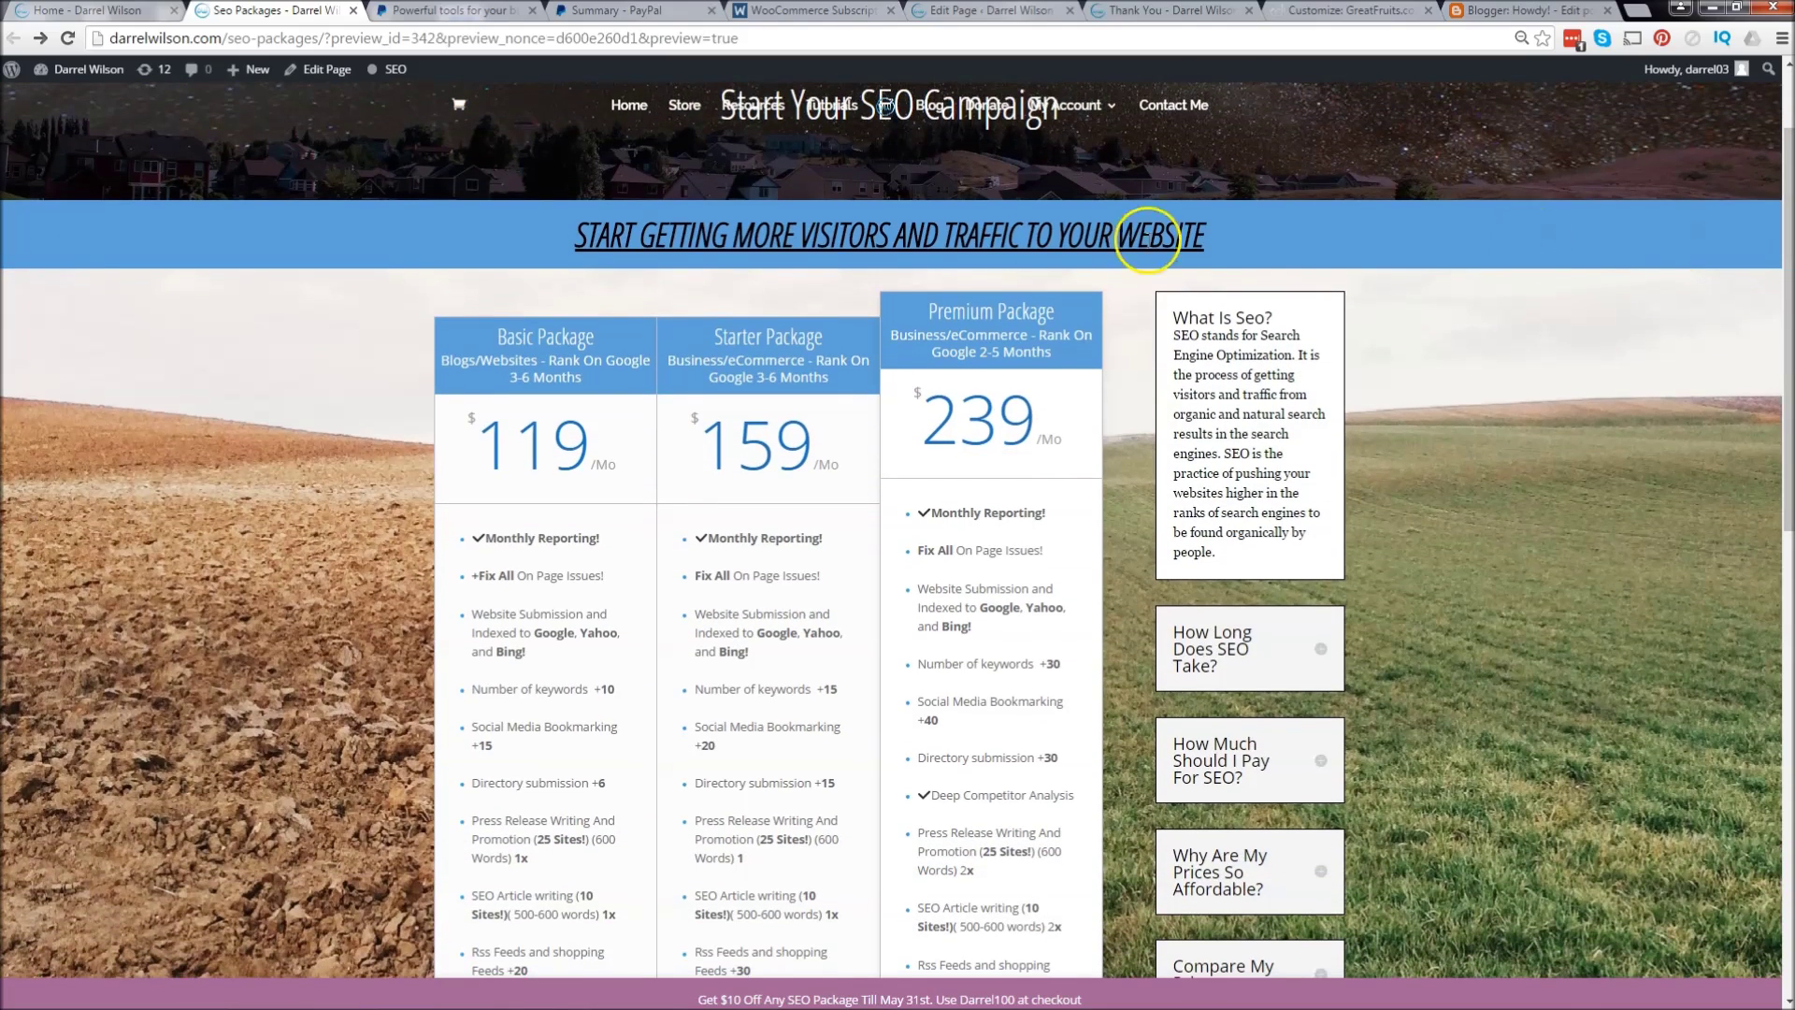
drag(782, 376, 722, 377)
click(751, 355)
scroll(762, 561, down, 4)
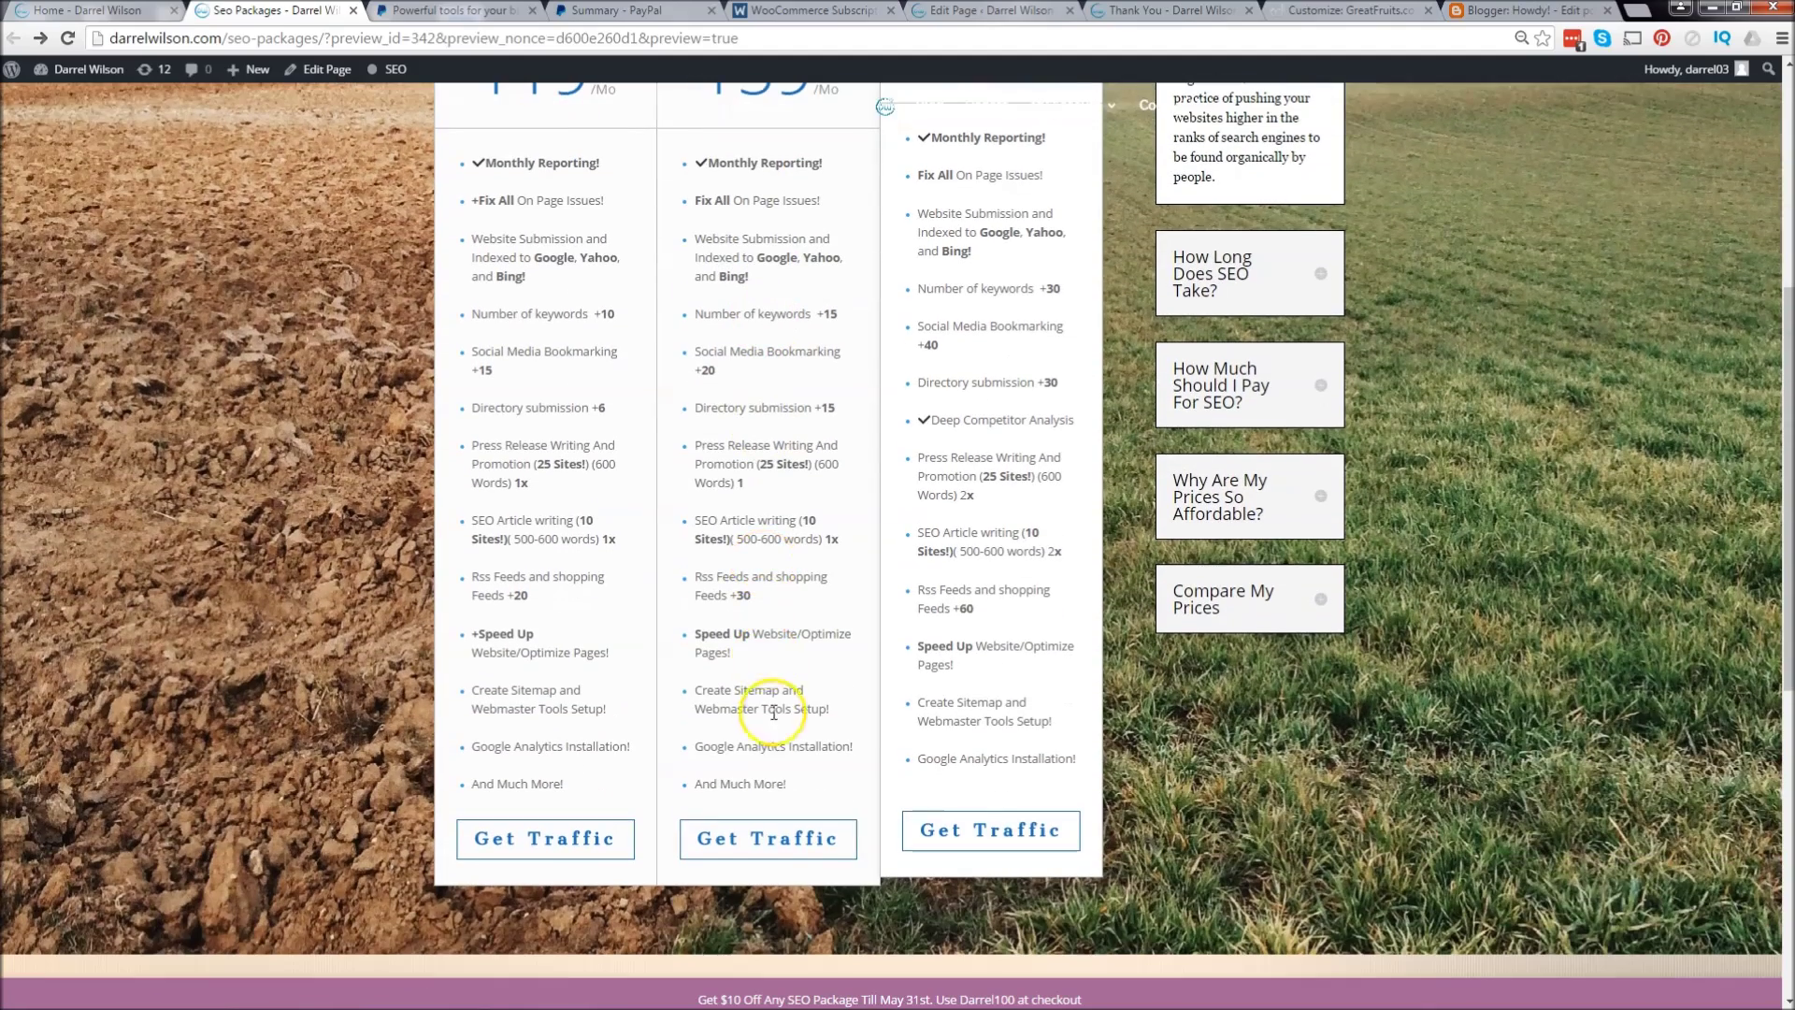
click(780, 843)
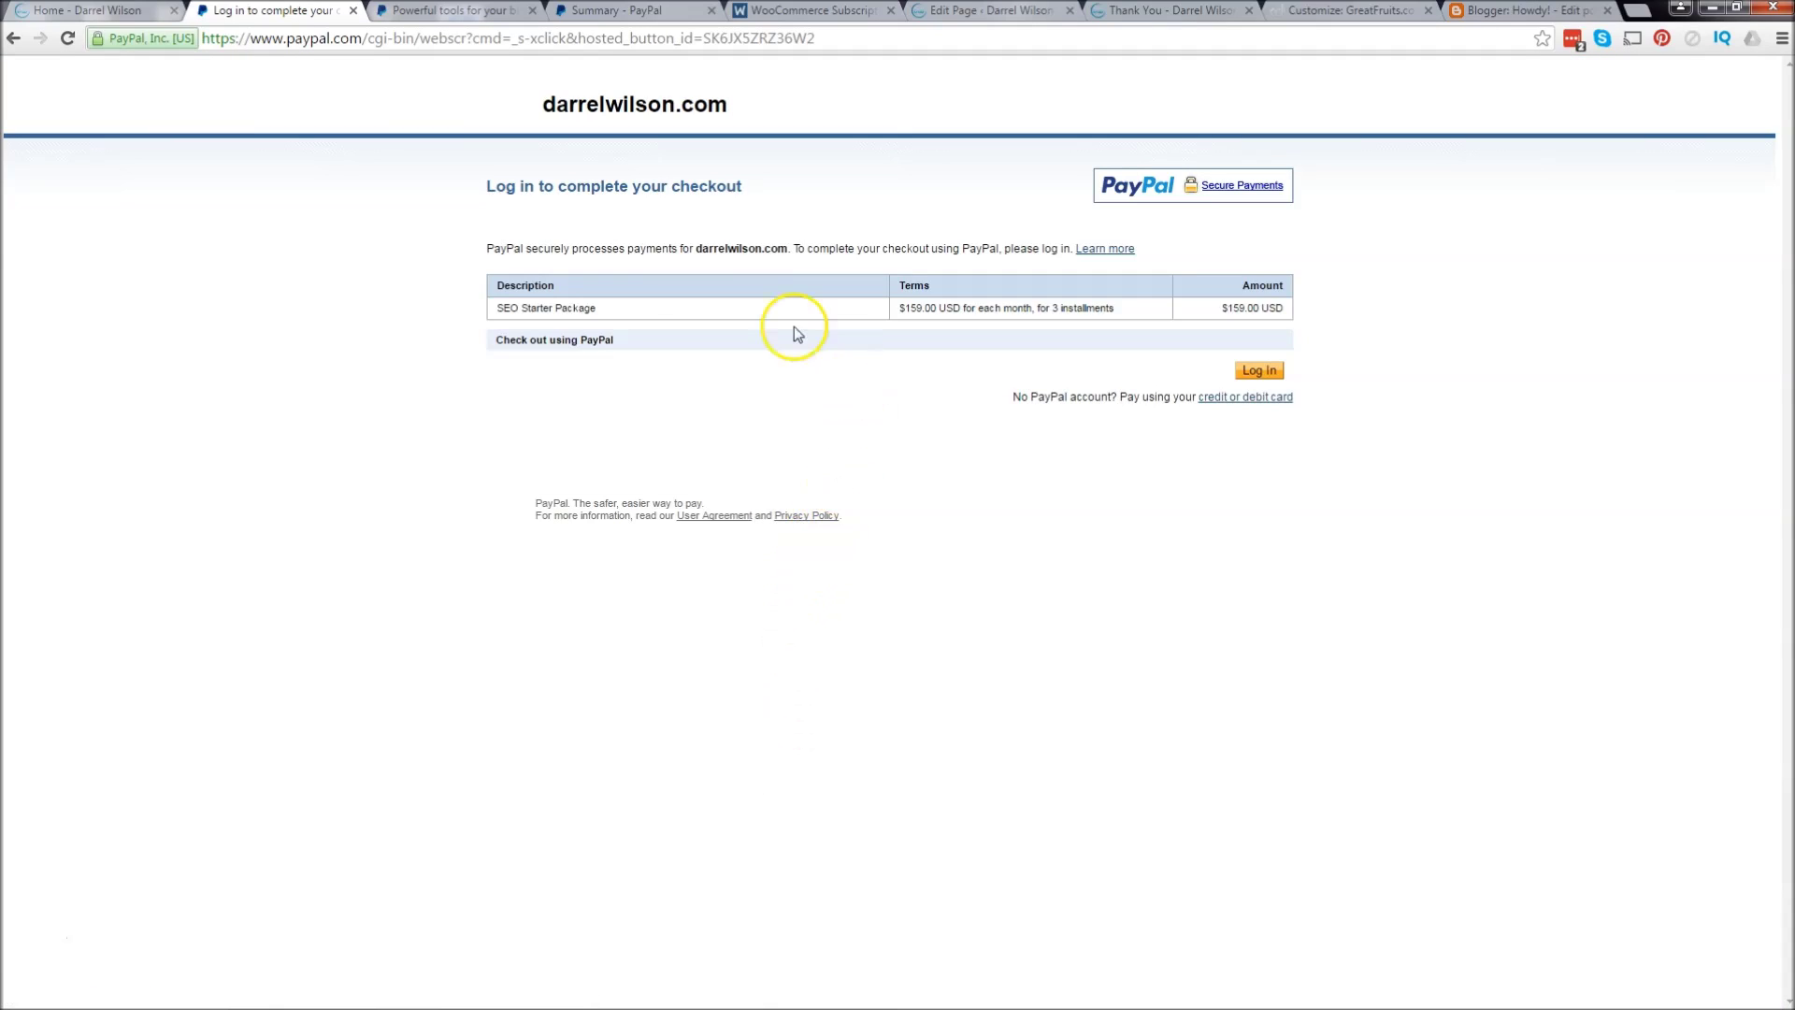
Step: Highlight the SEO Starter Package's $159.00 monthly price and 3 installments, then visit PayPal's business home page
drag(600, 309, 496, 308)
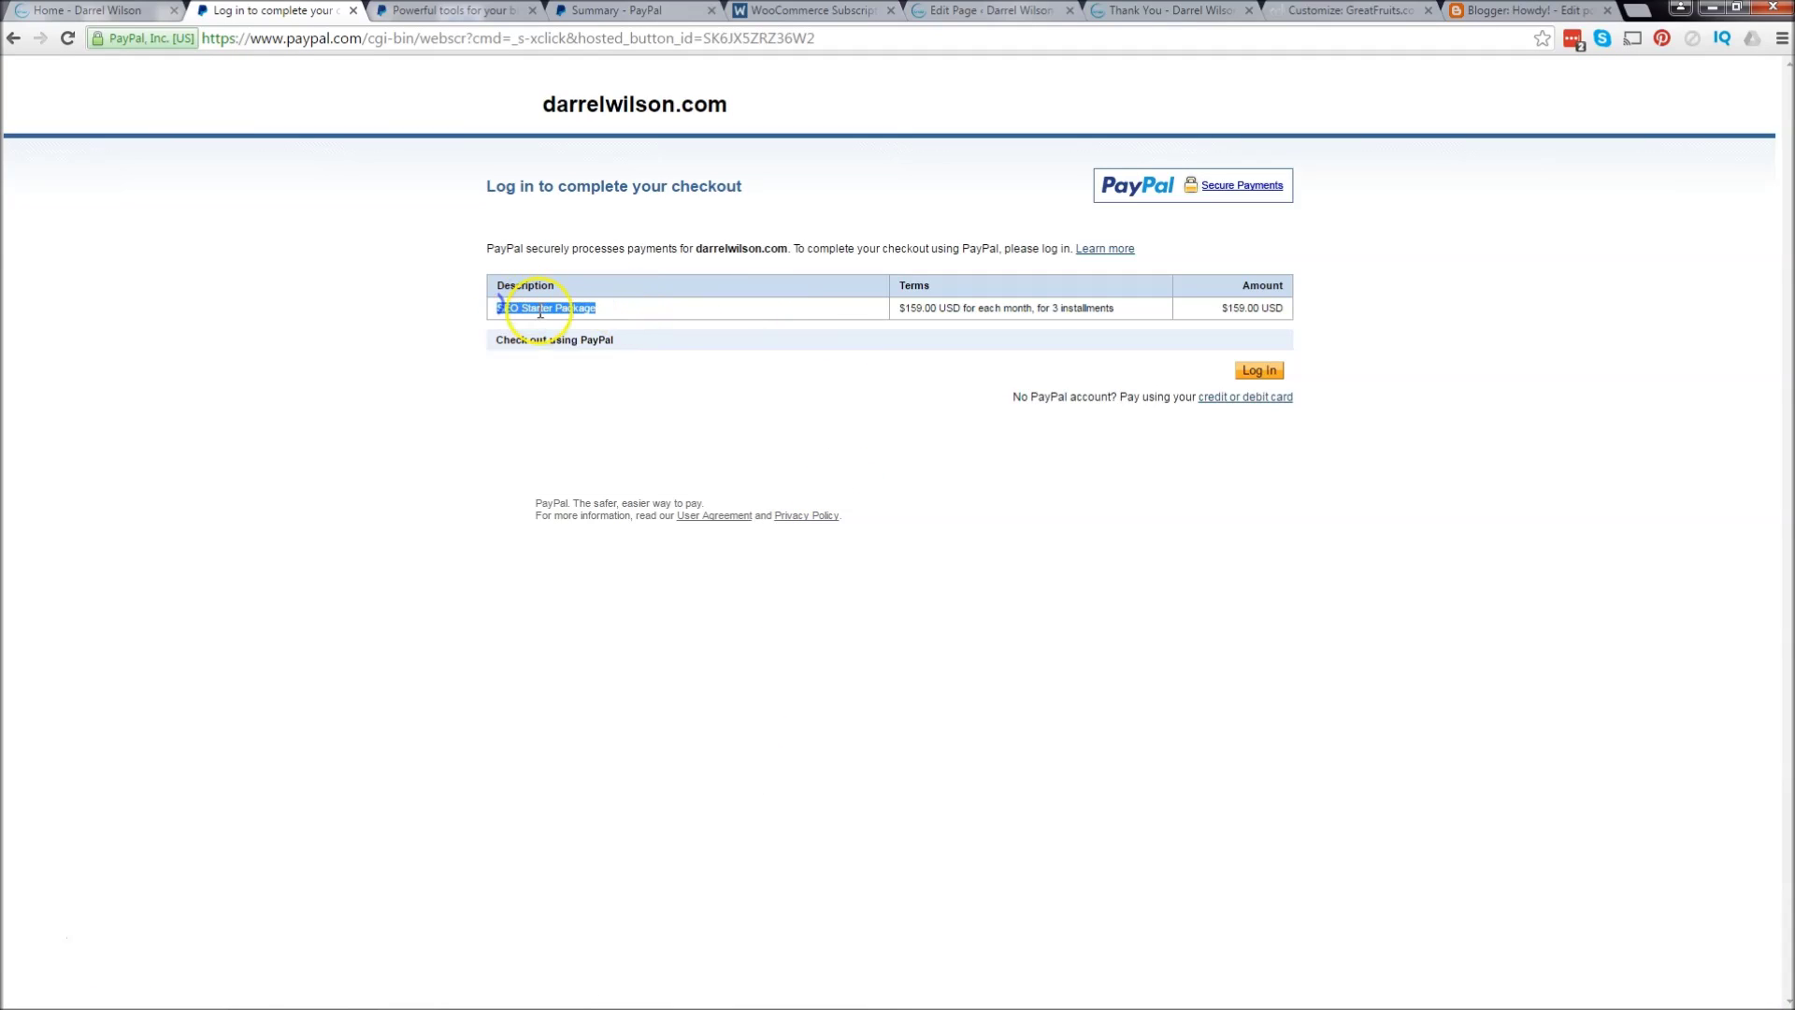
drag(942, 310, 901, 308)
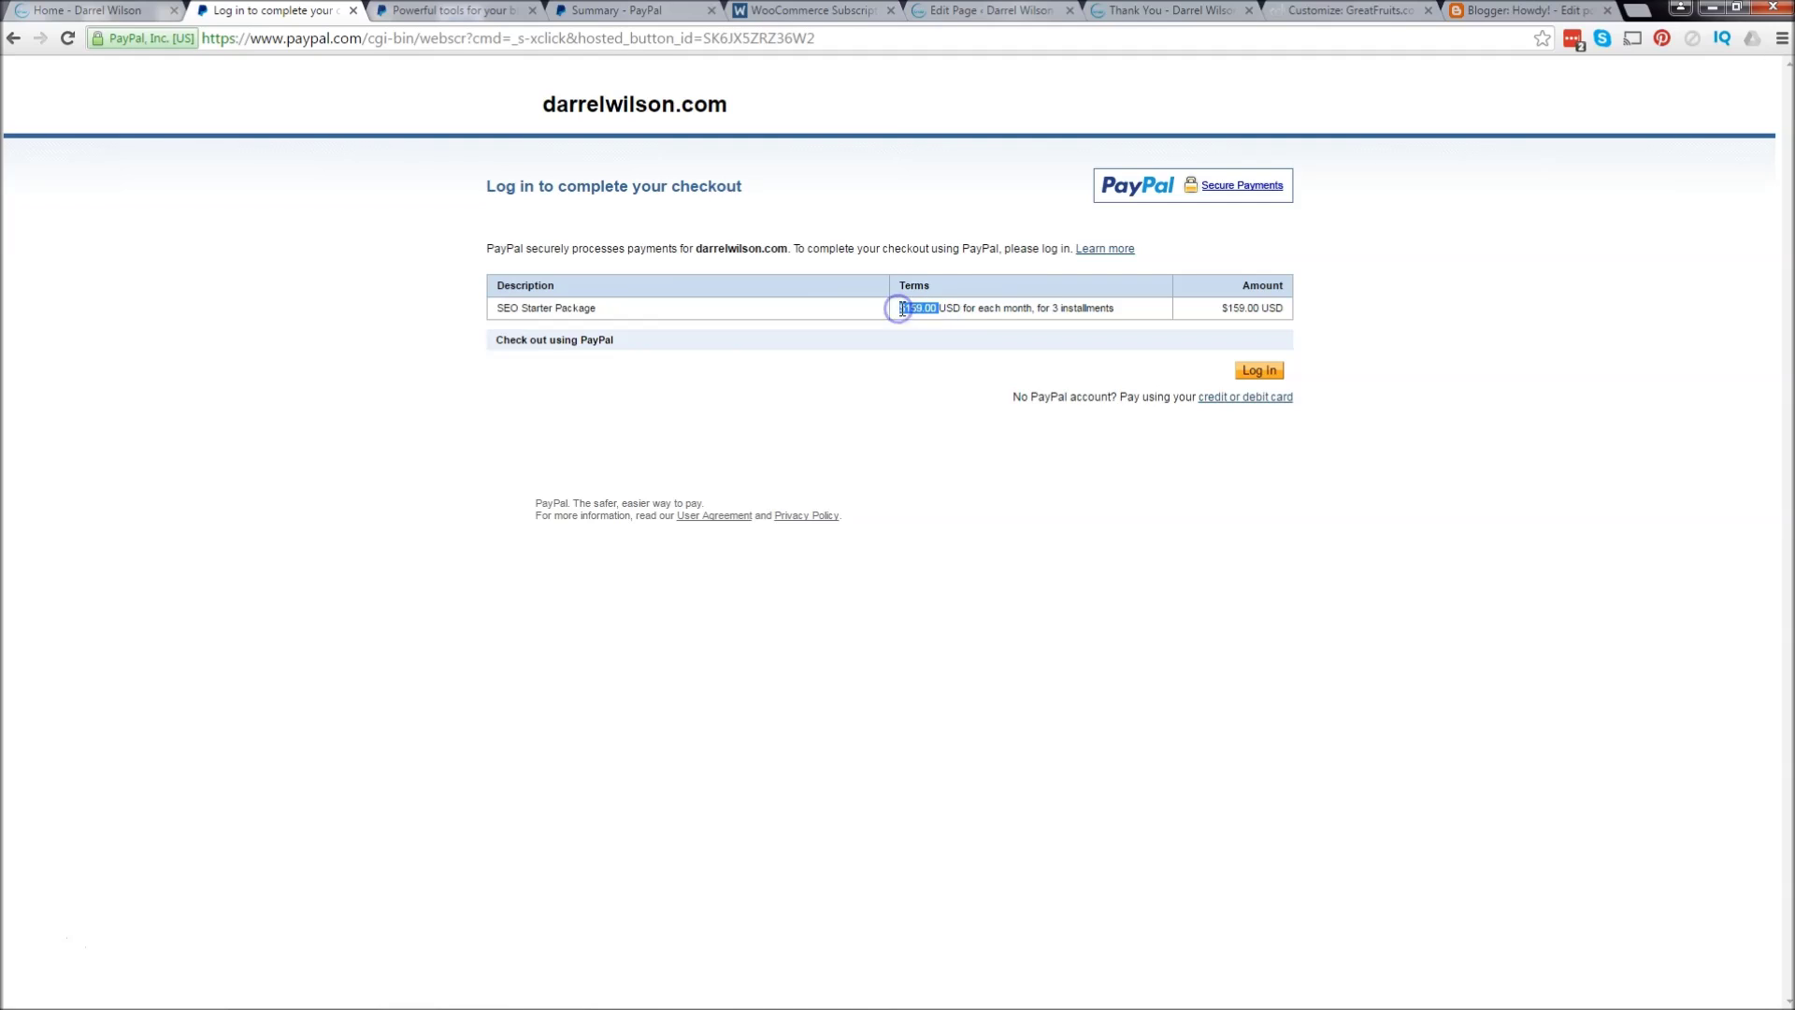
drag(1023, 308, 1039, 309)
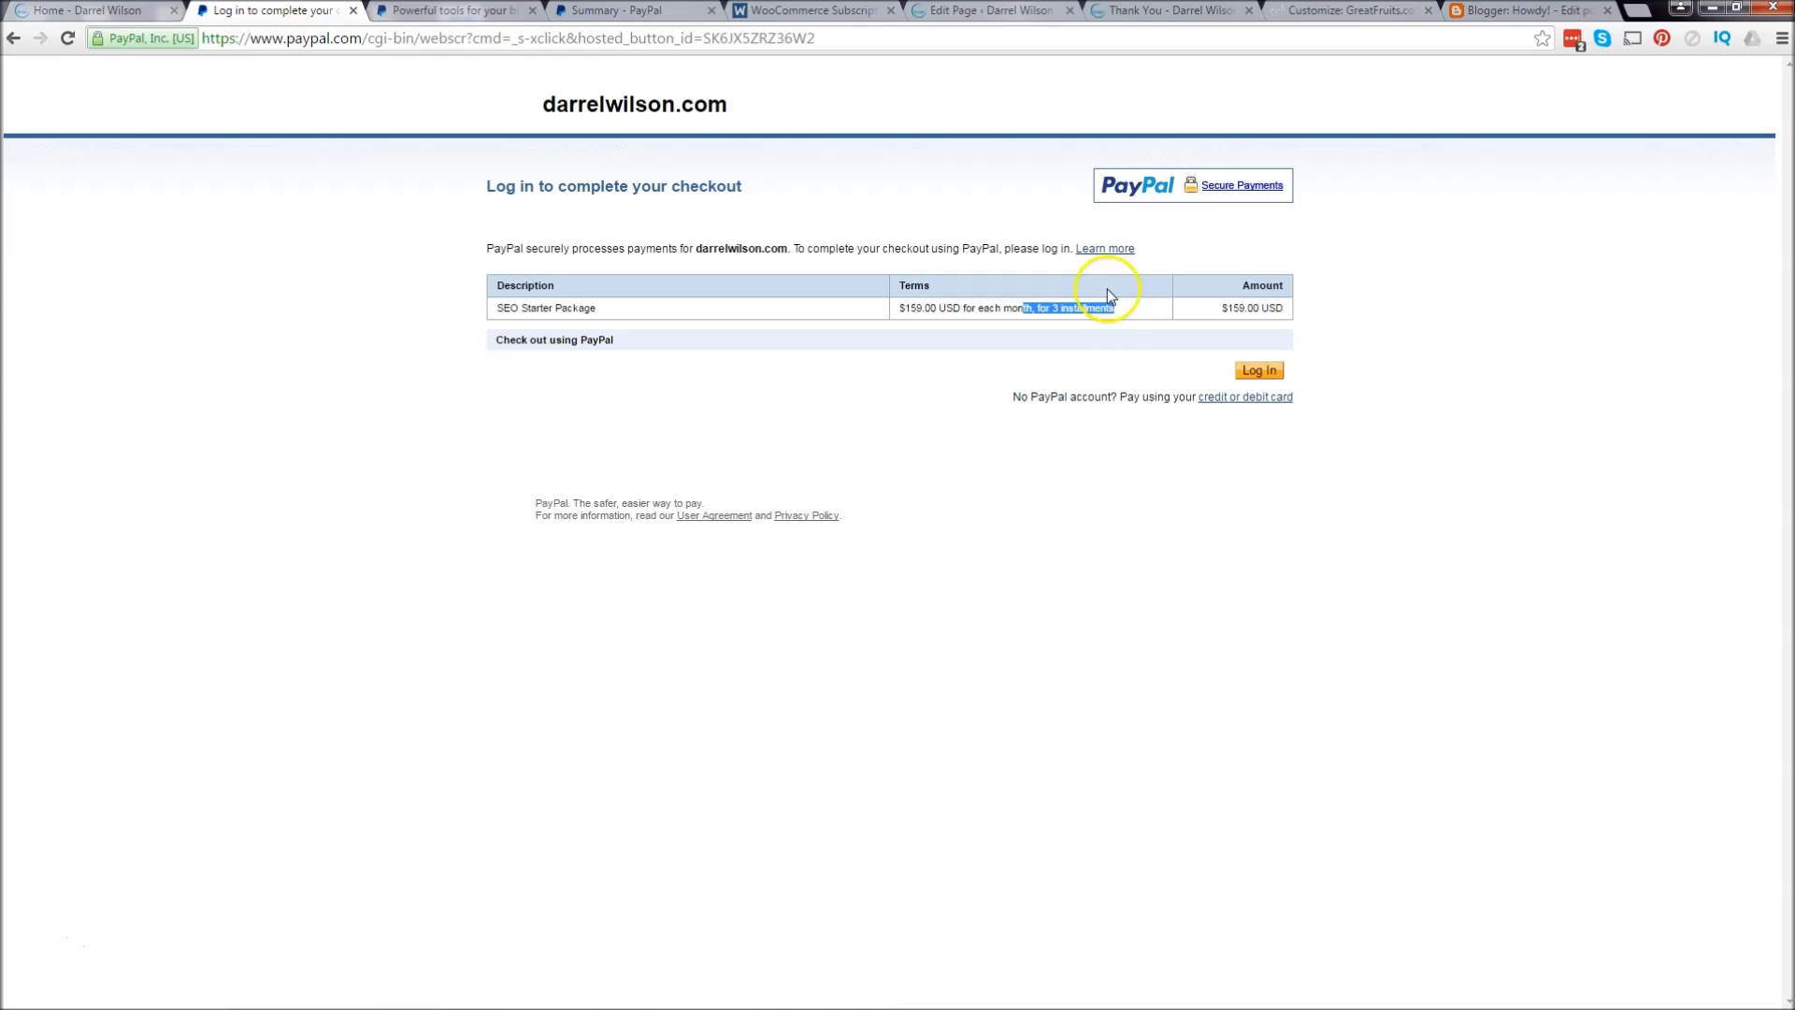
click(812, 11)
click(445, 11)
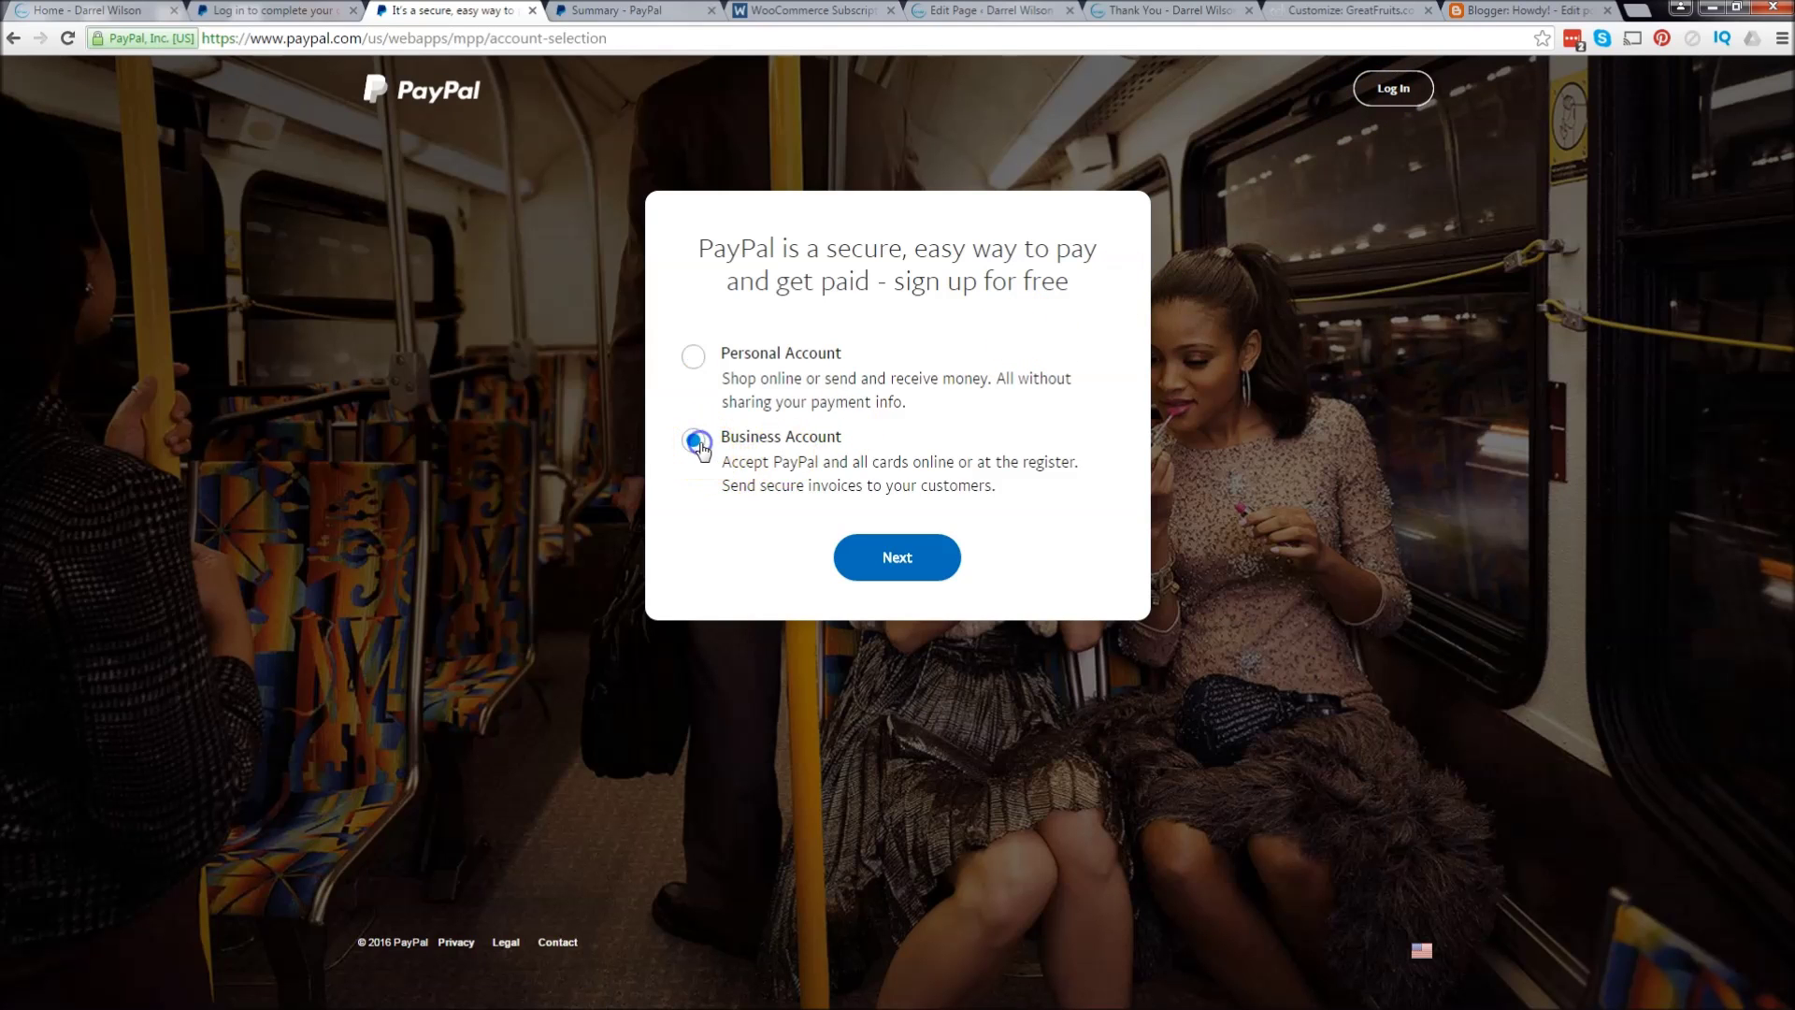
Step: Choose a Business account with PayPal Payments Standard, then close the sign-up page
click(902, 565)
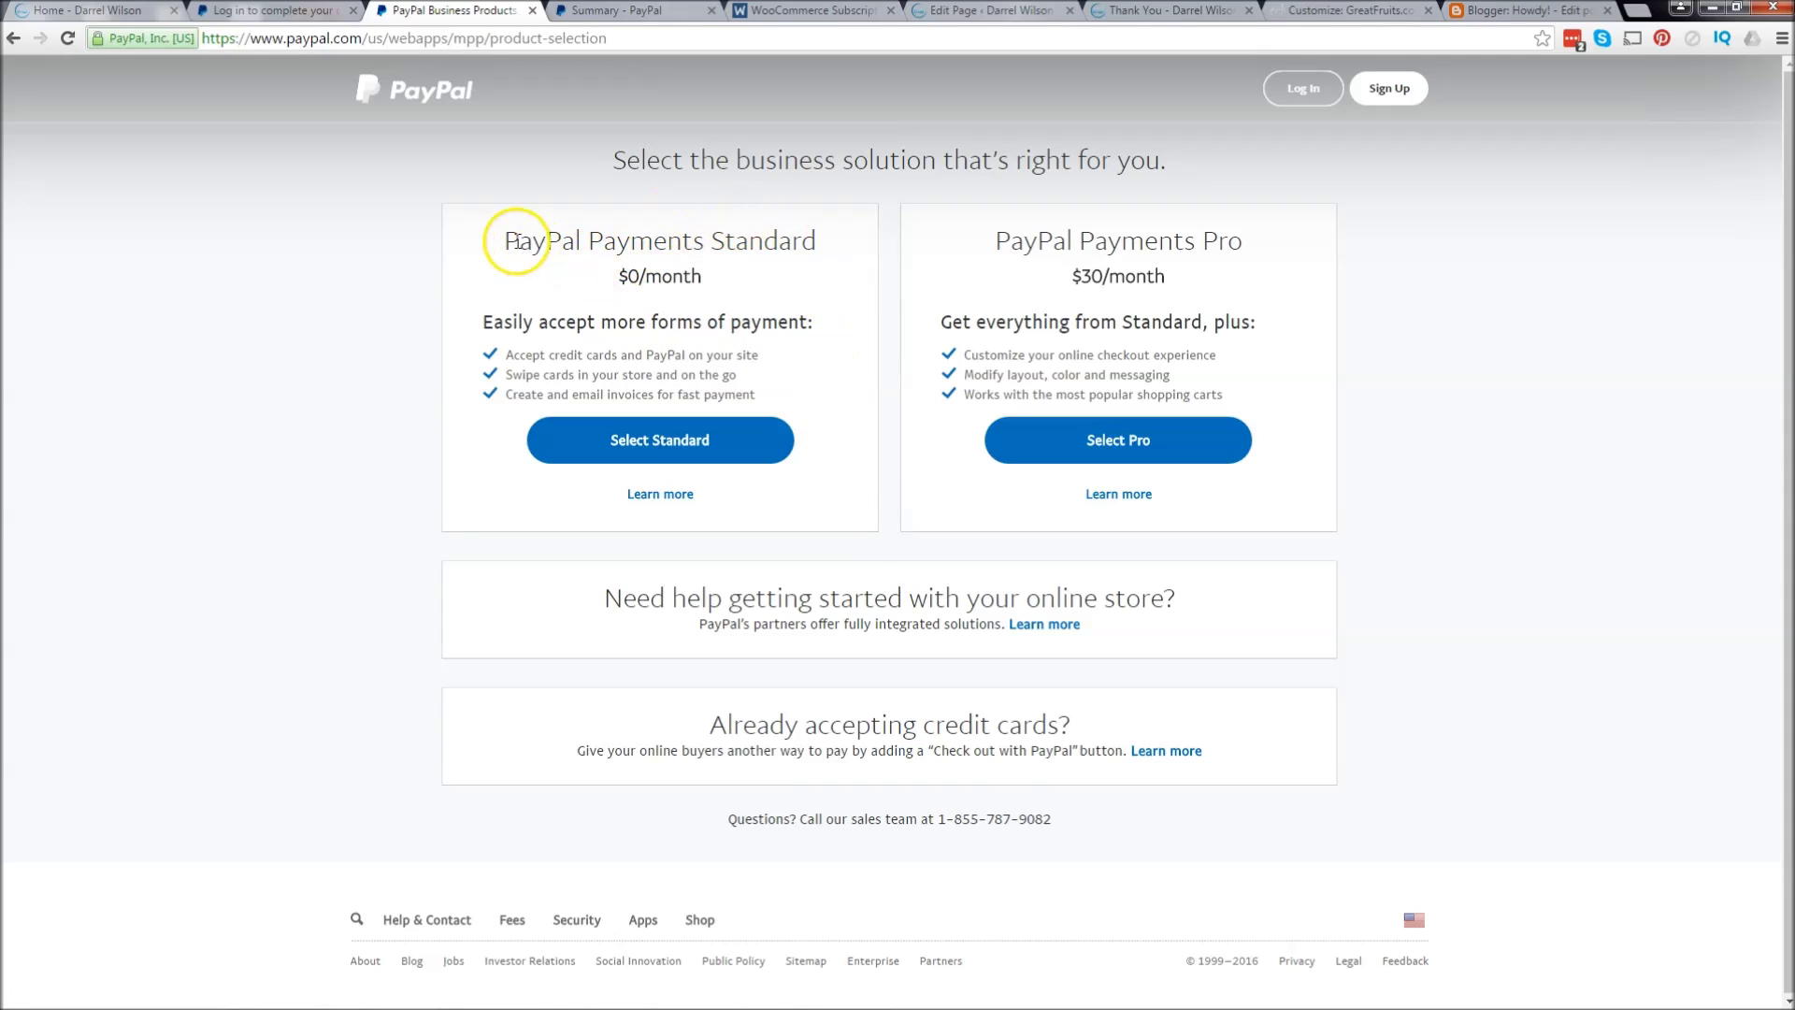
click(682, 447)
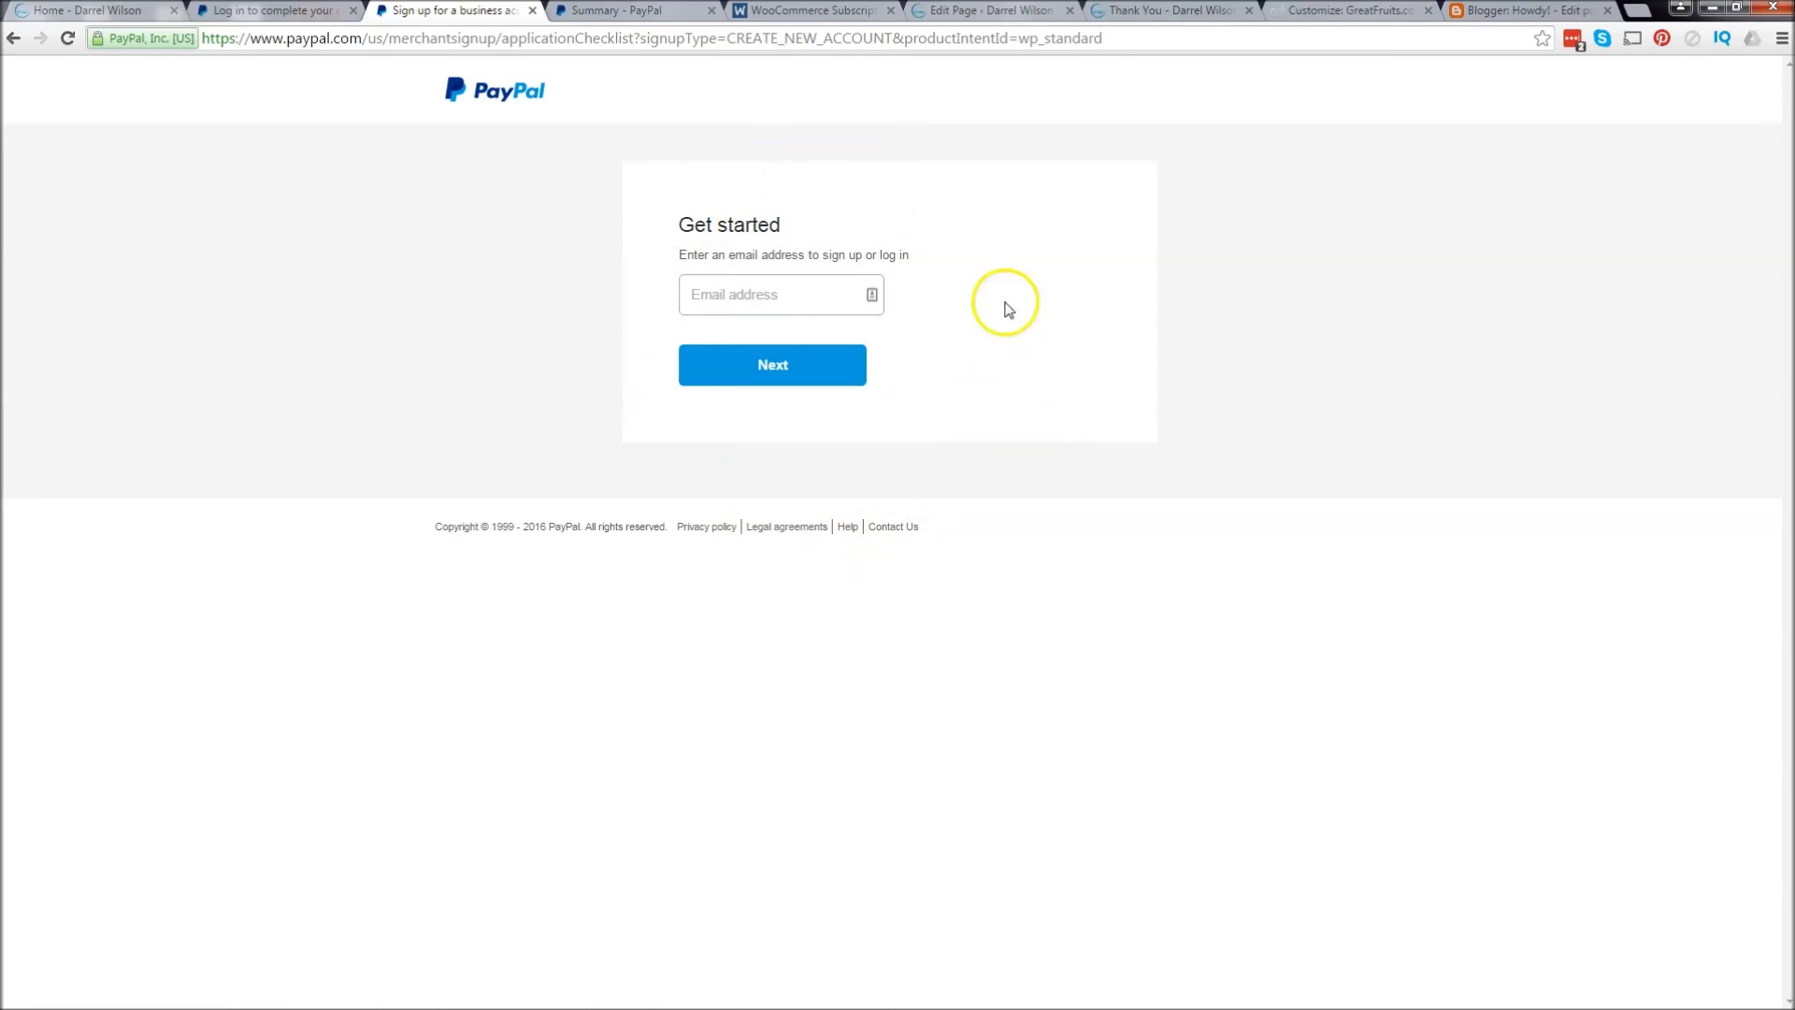
click(530, 10)
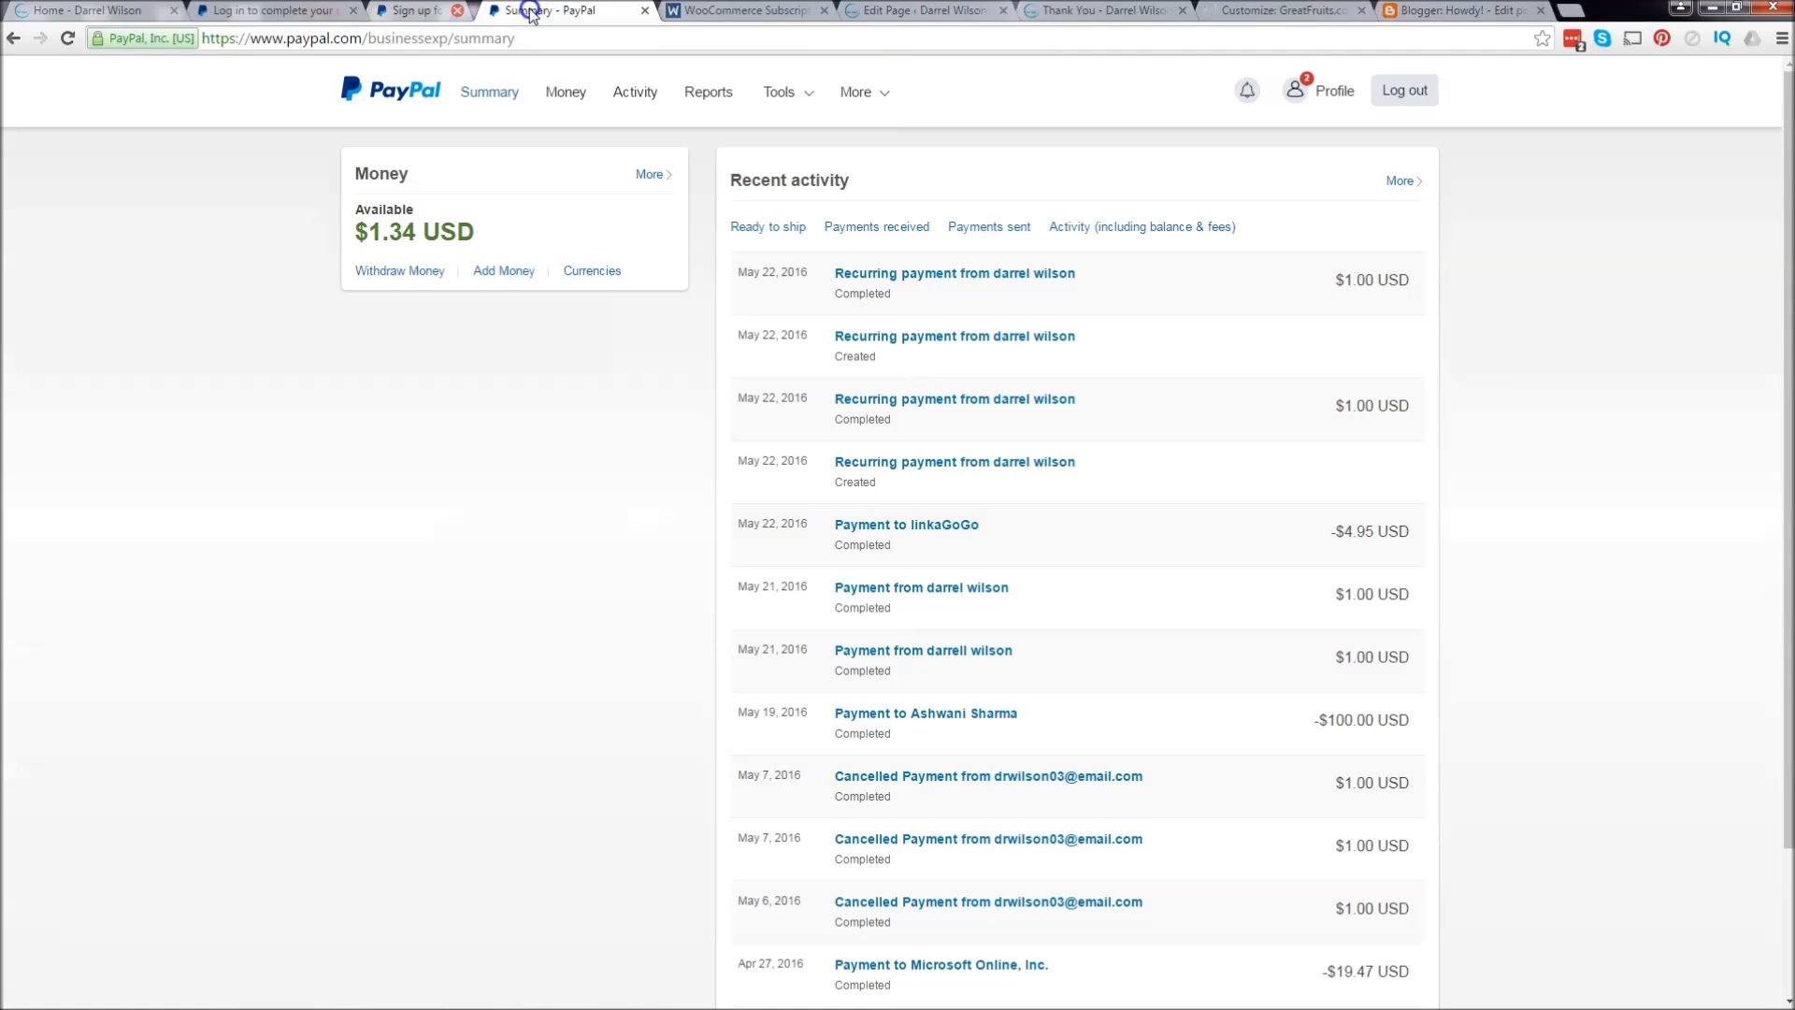
Step: Reload the account Summary and log in to PayPal
click(487, 97)
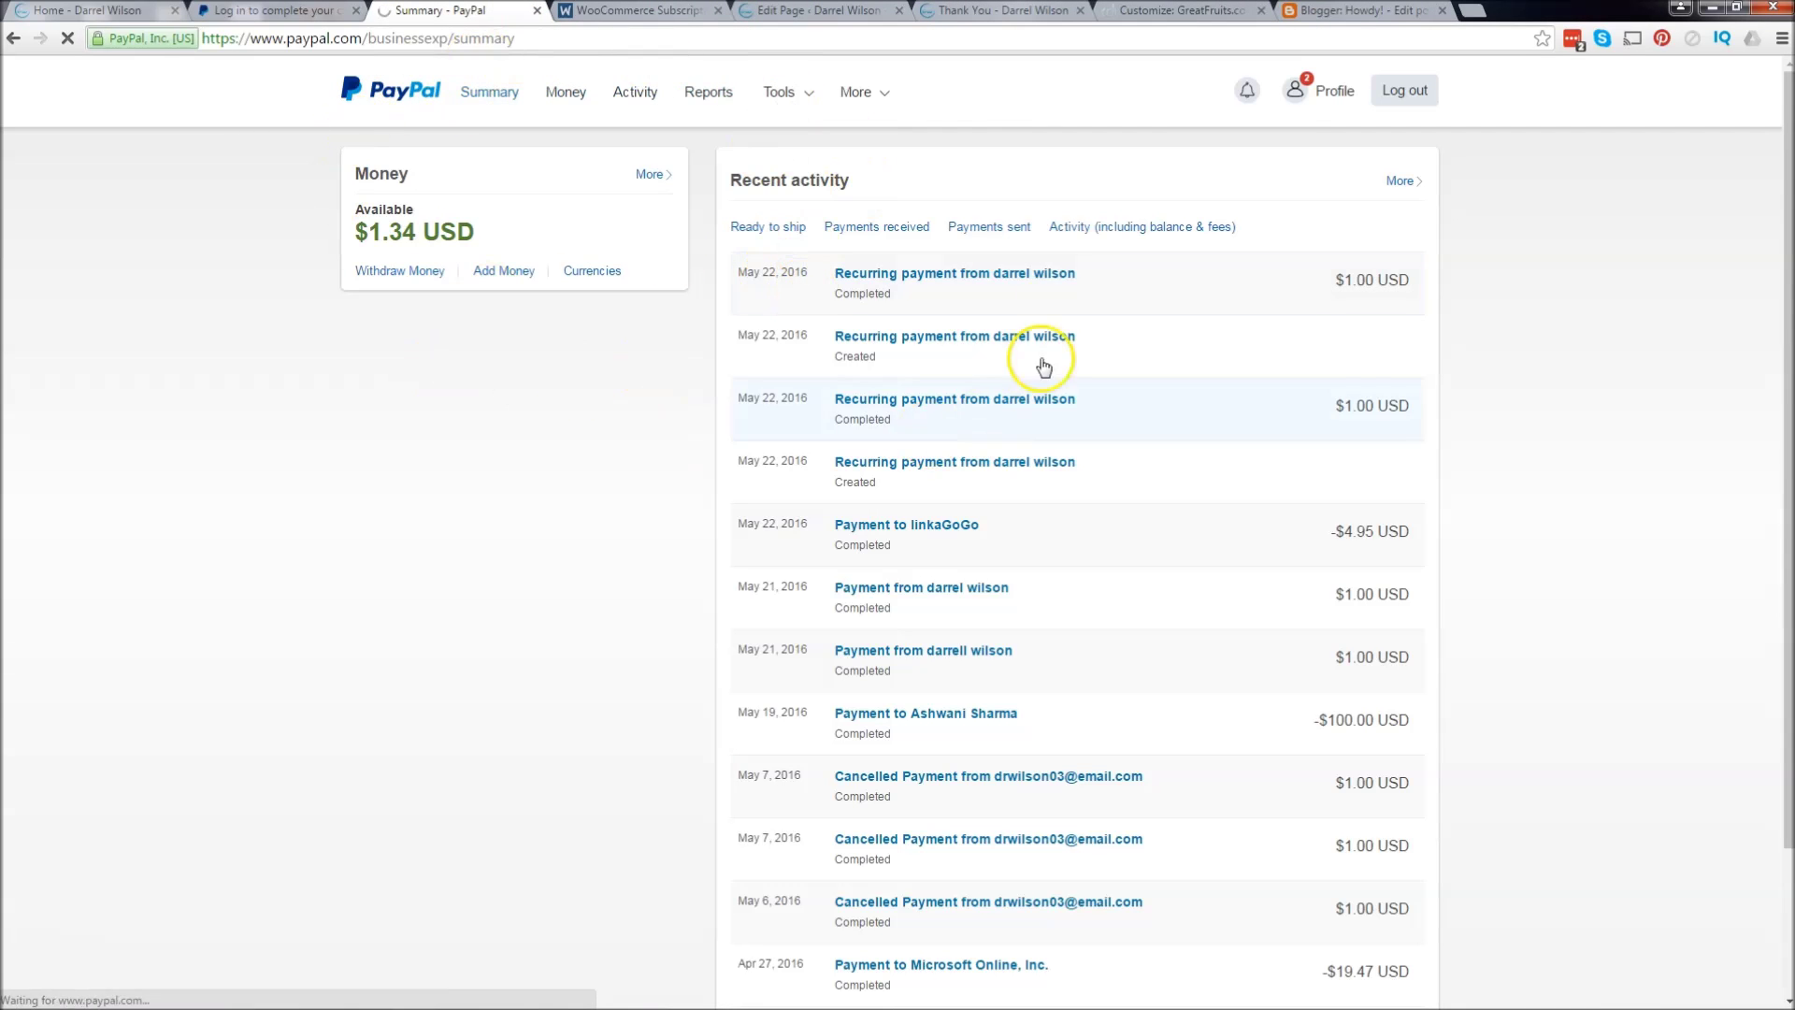
click(925, 397)
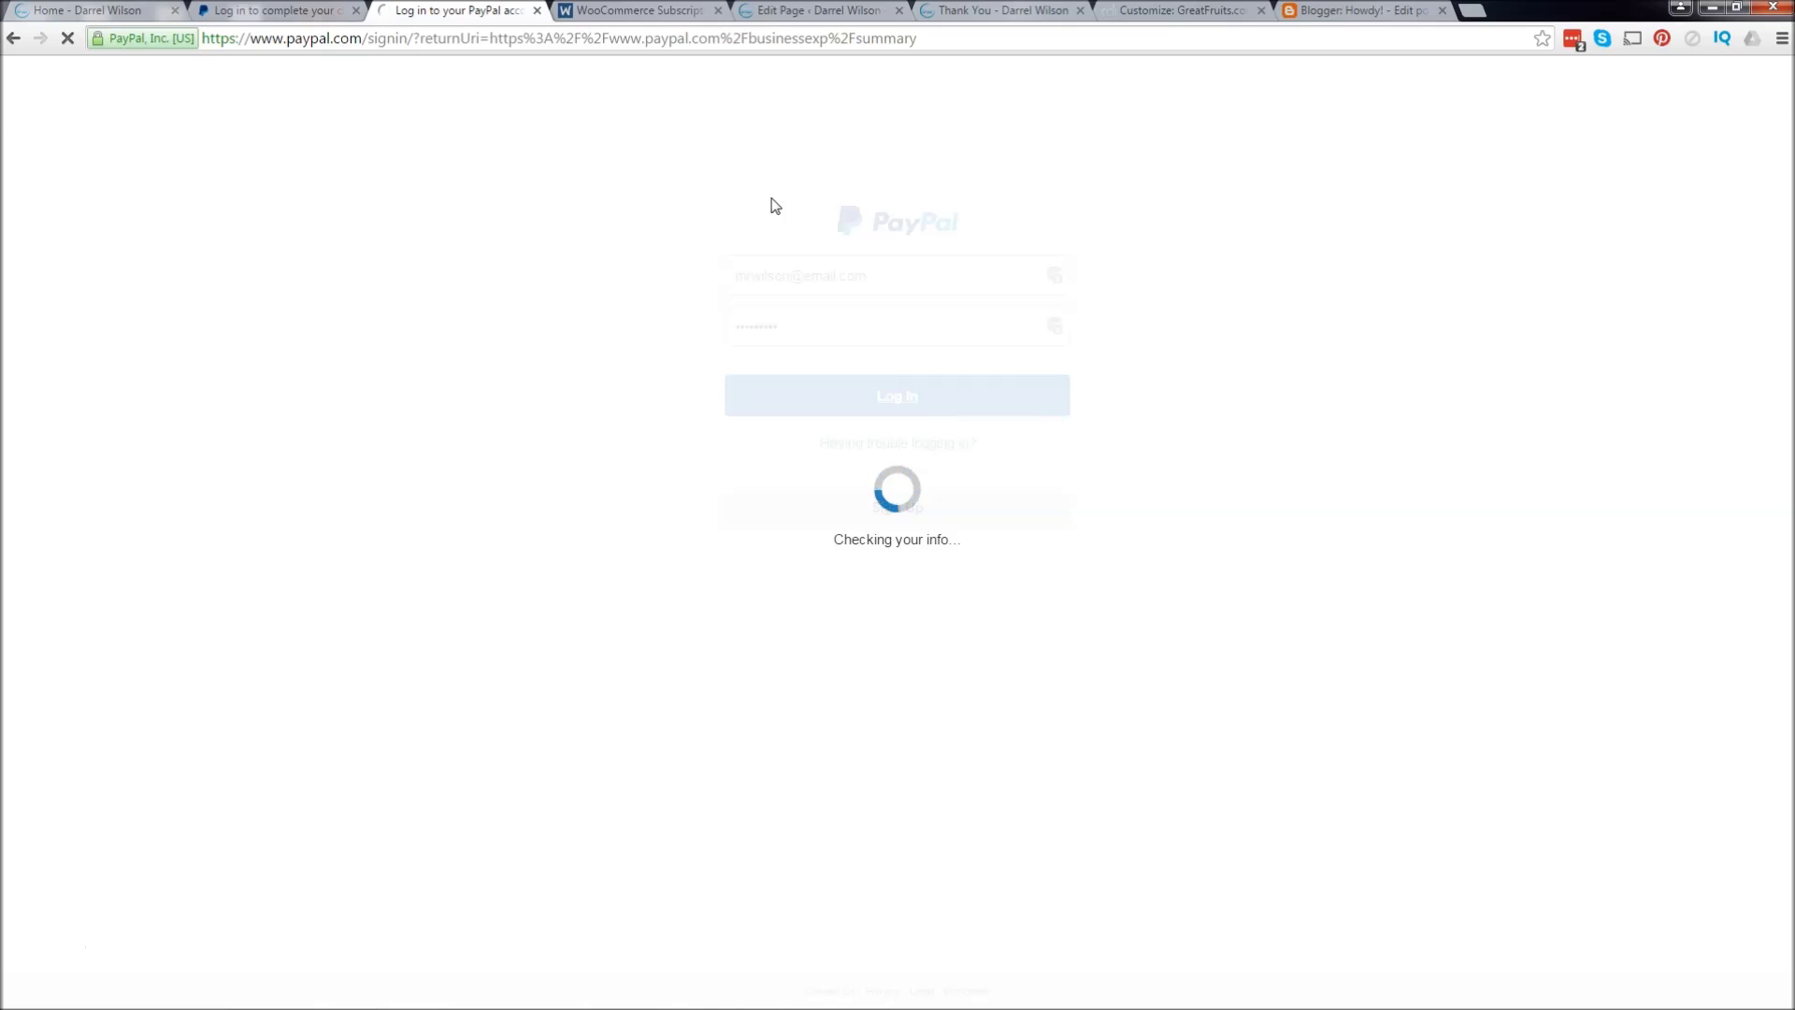
click(964, 471)
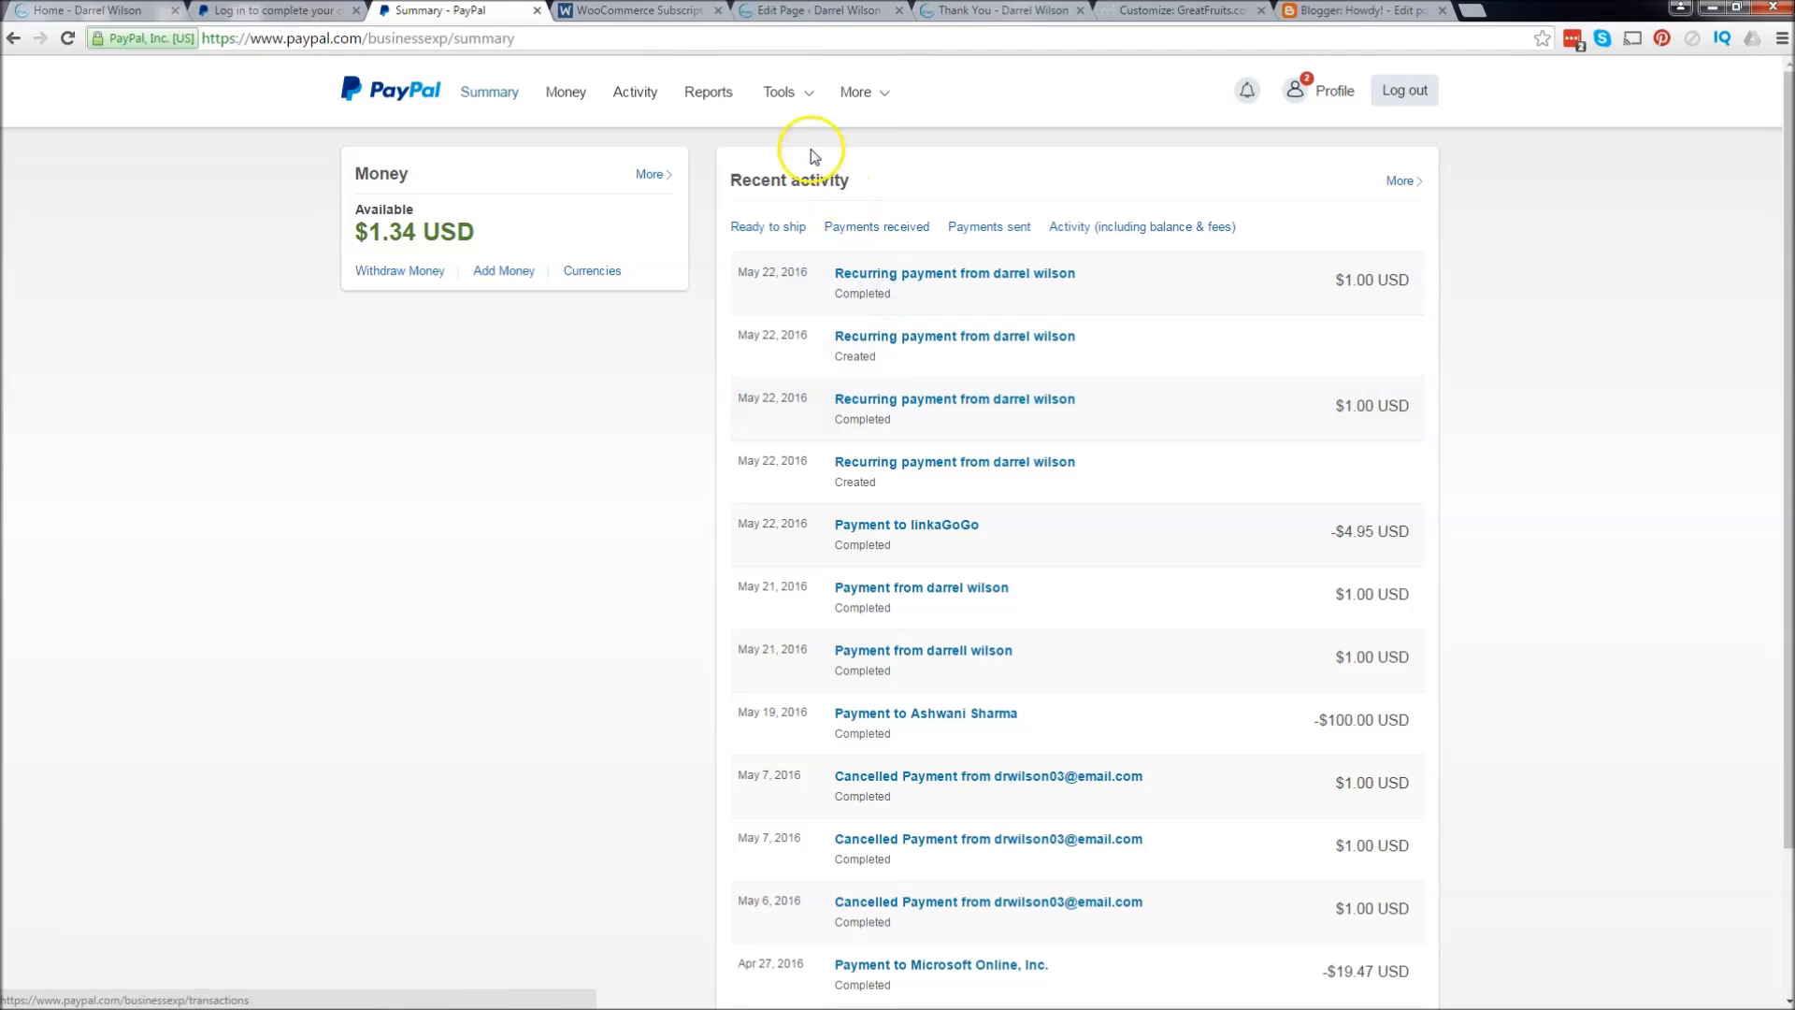
Step: Go to Tools > Business Setup and start creating payment buttons under the add-HTML-yourself option
click(783, 91)
click(804, 137)
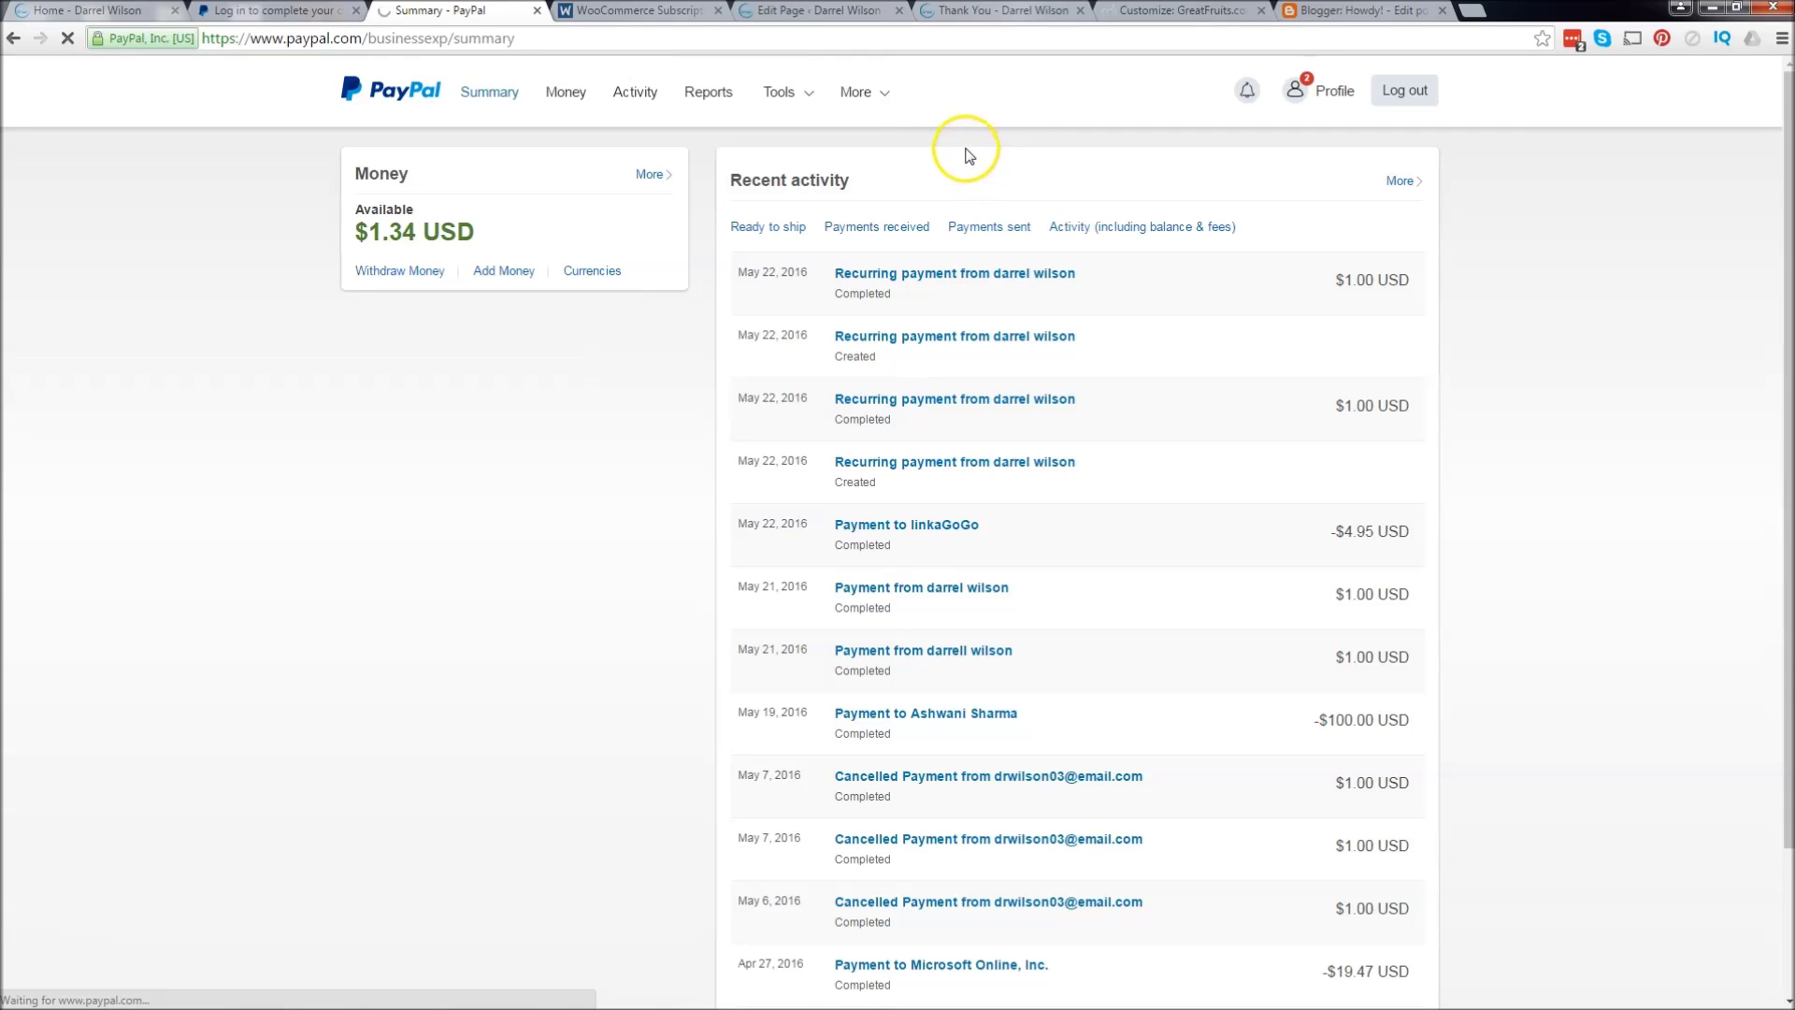
mouse_move(818, 107)
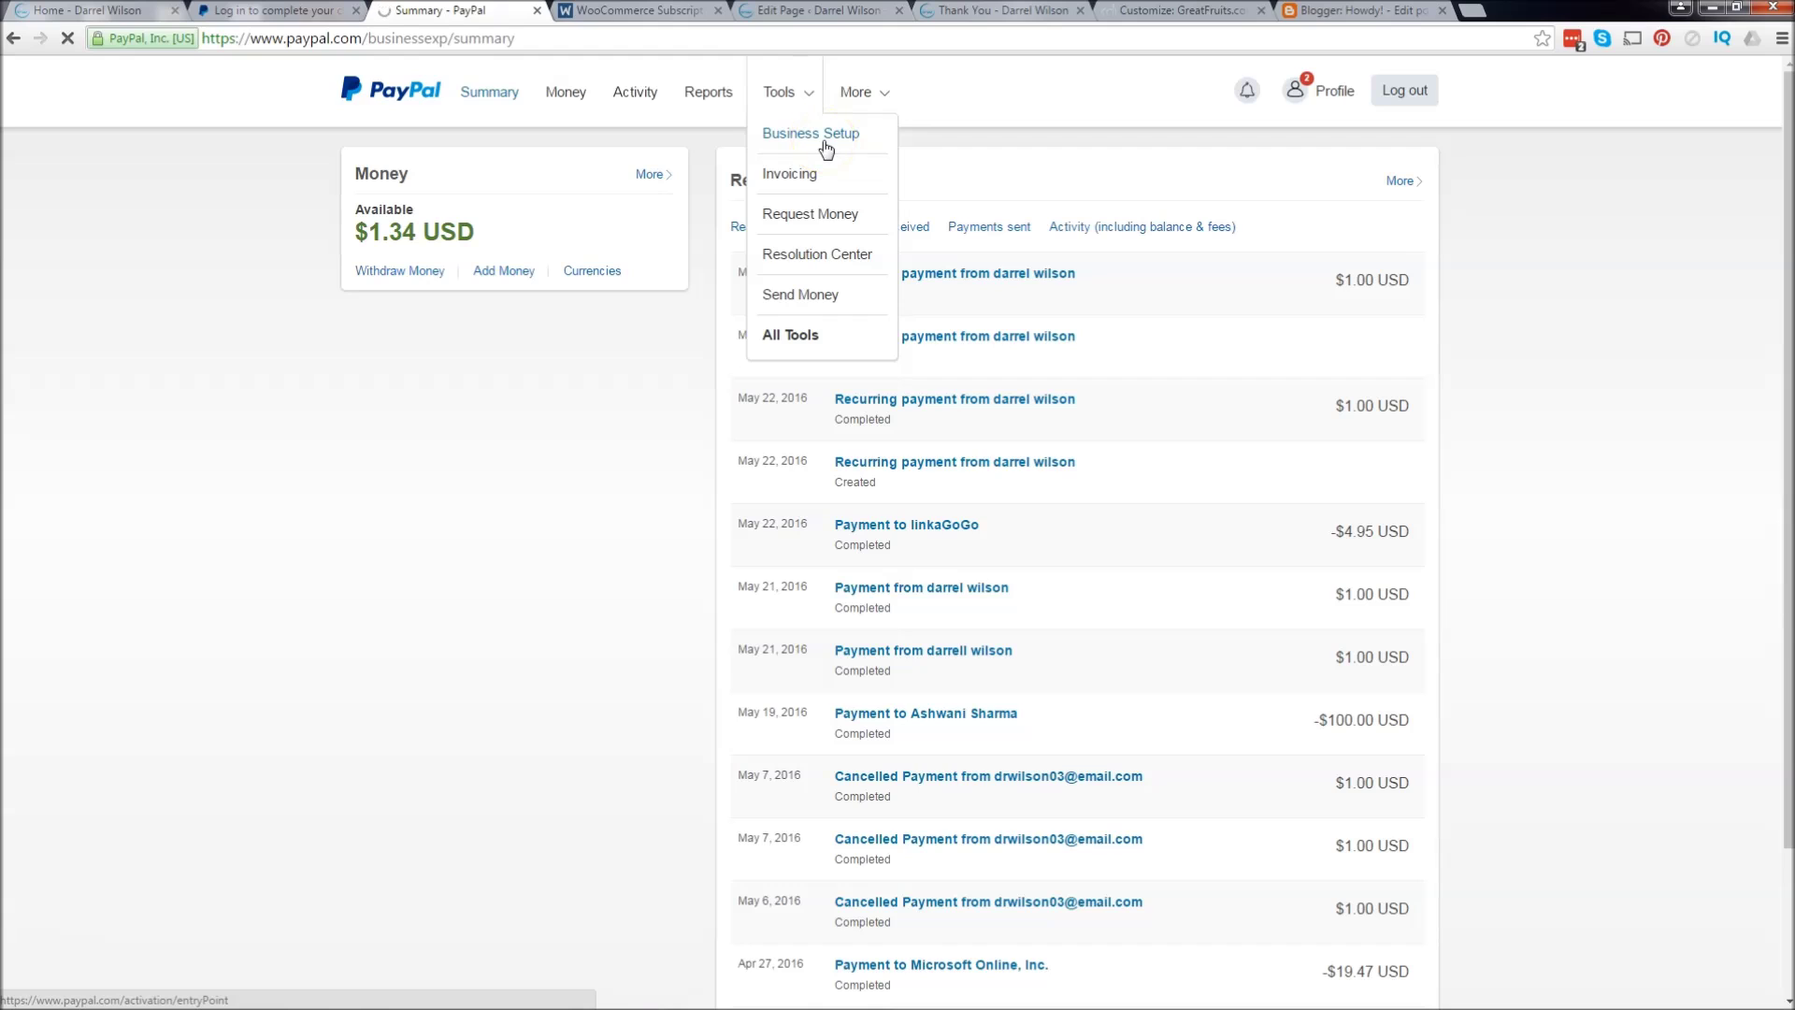
click(815, 135)
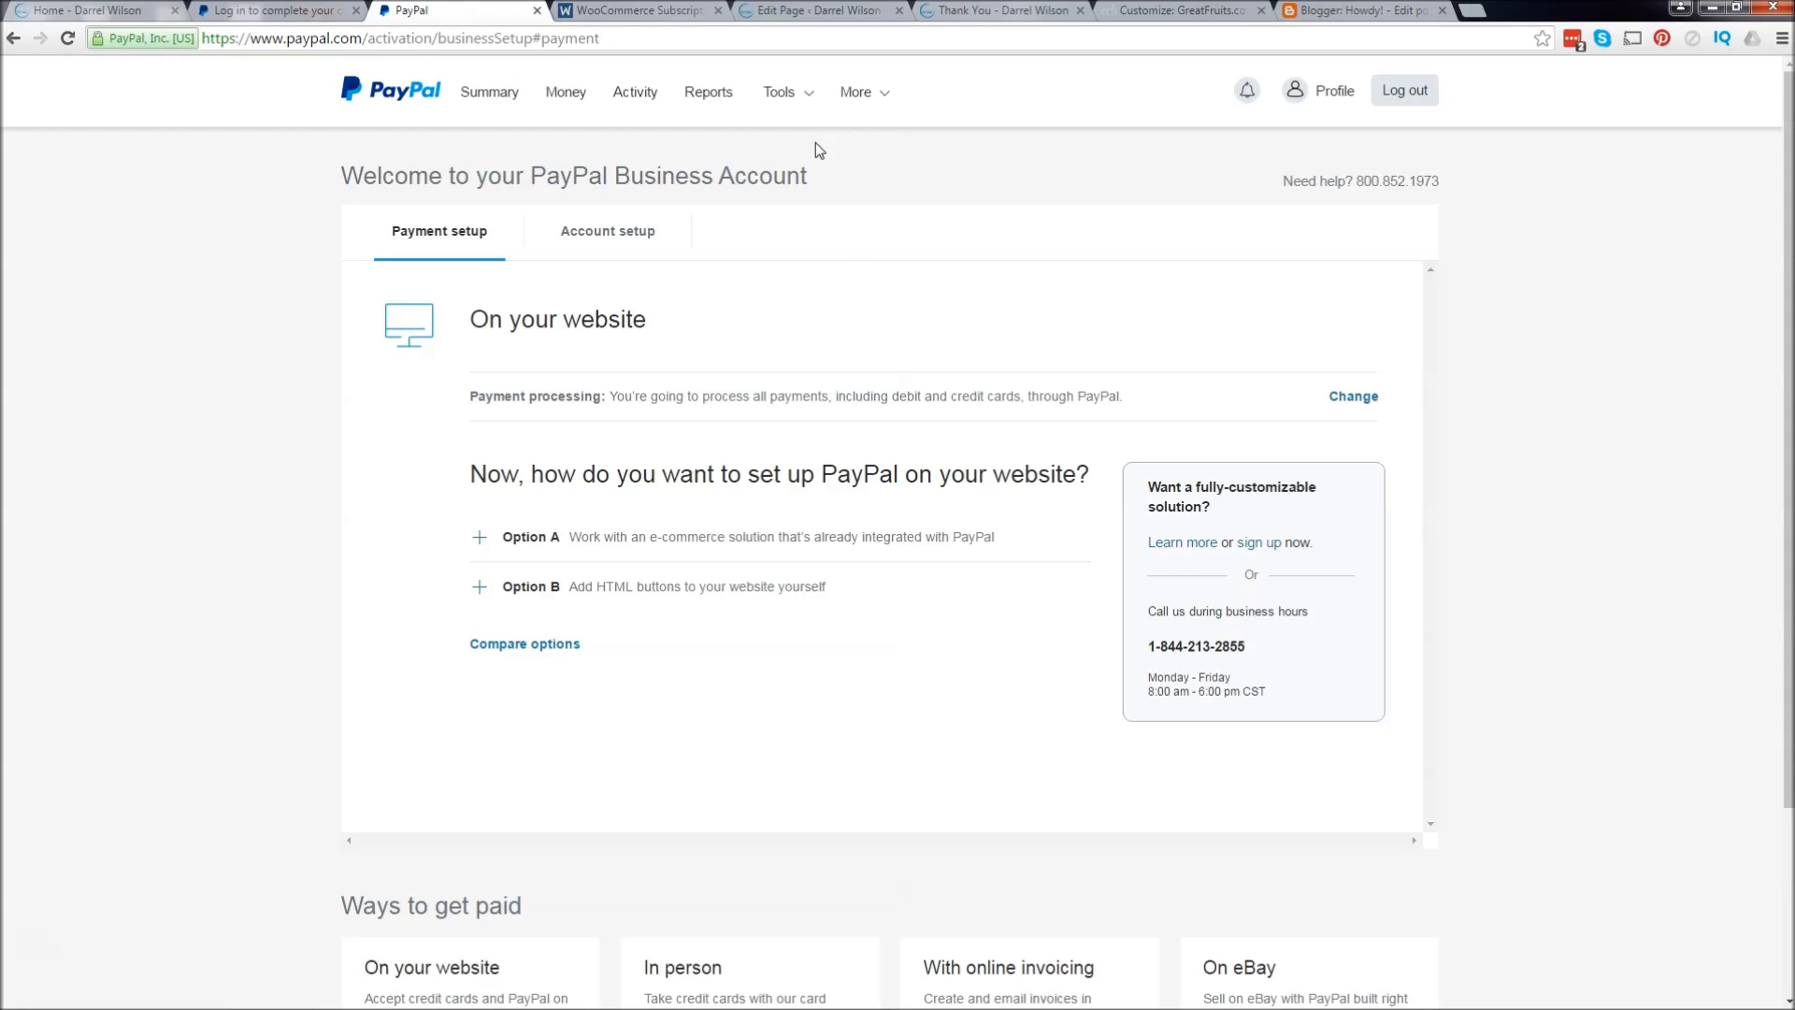
click(849, 435)
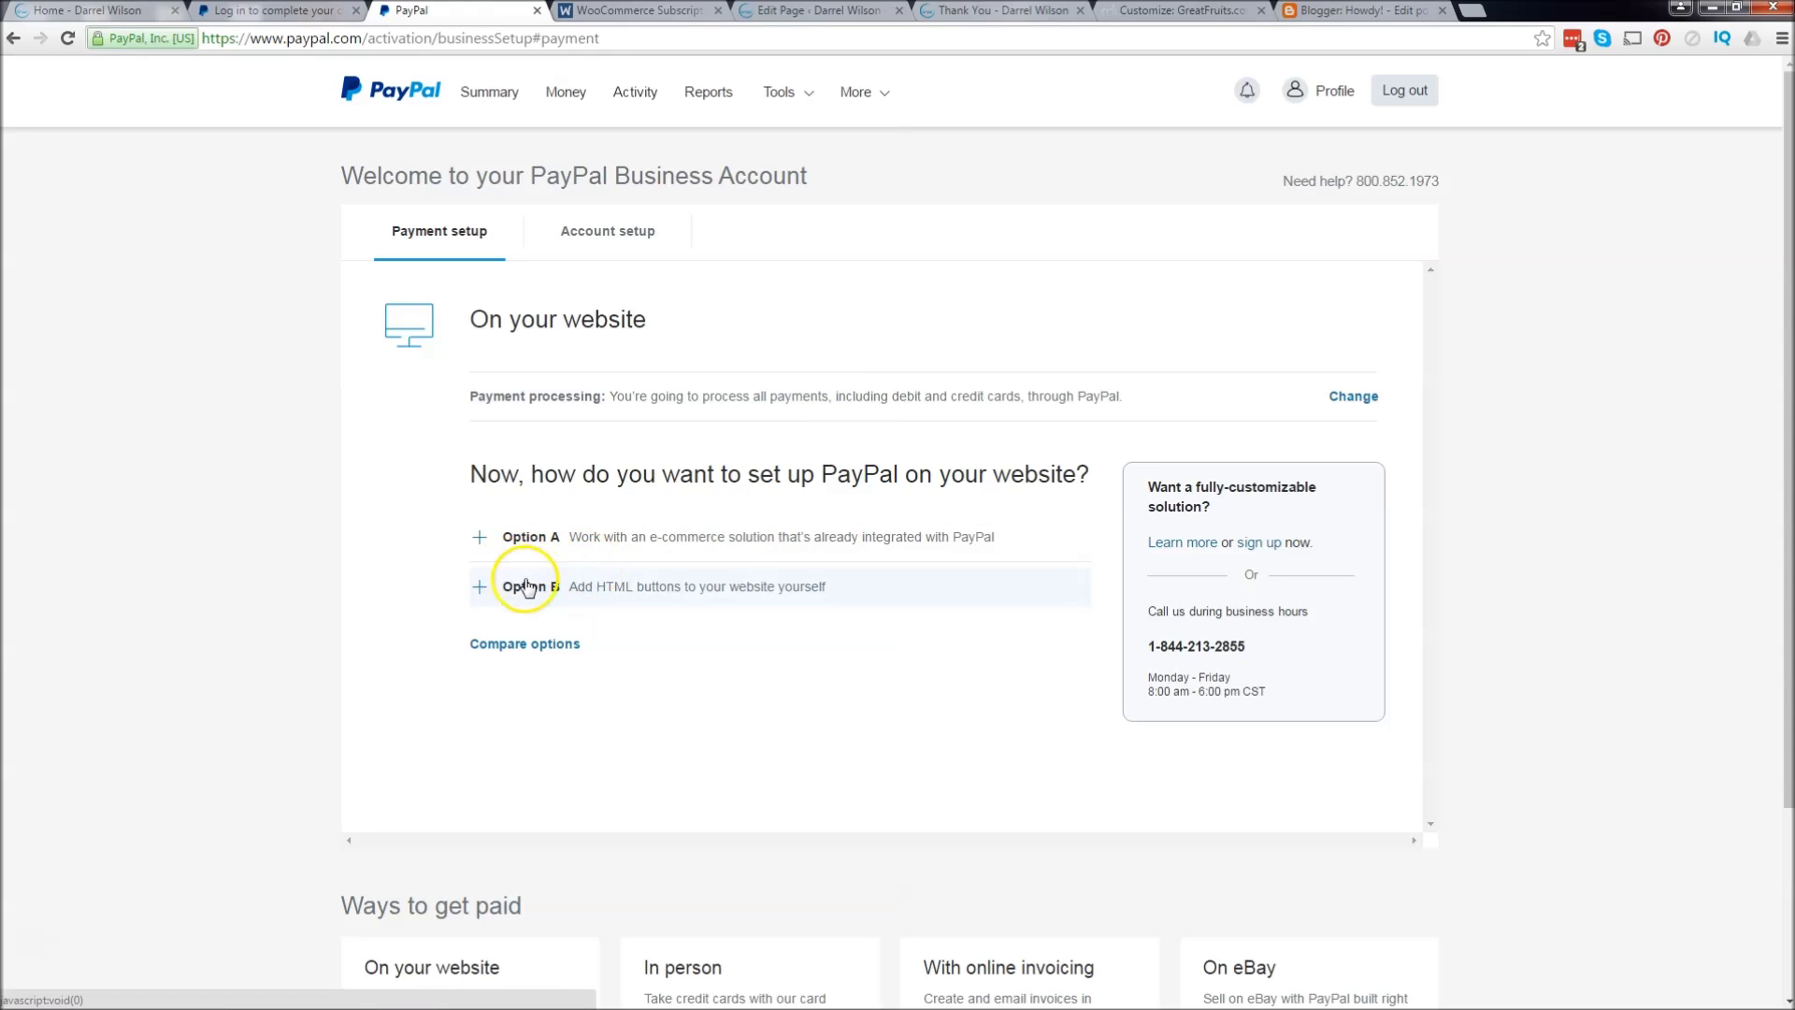
click(550, 589)
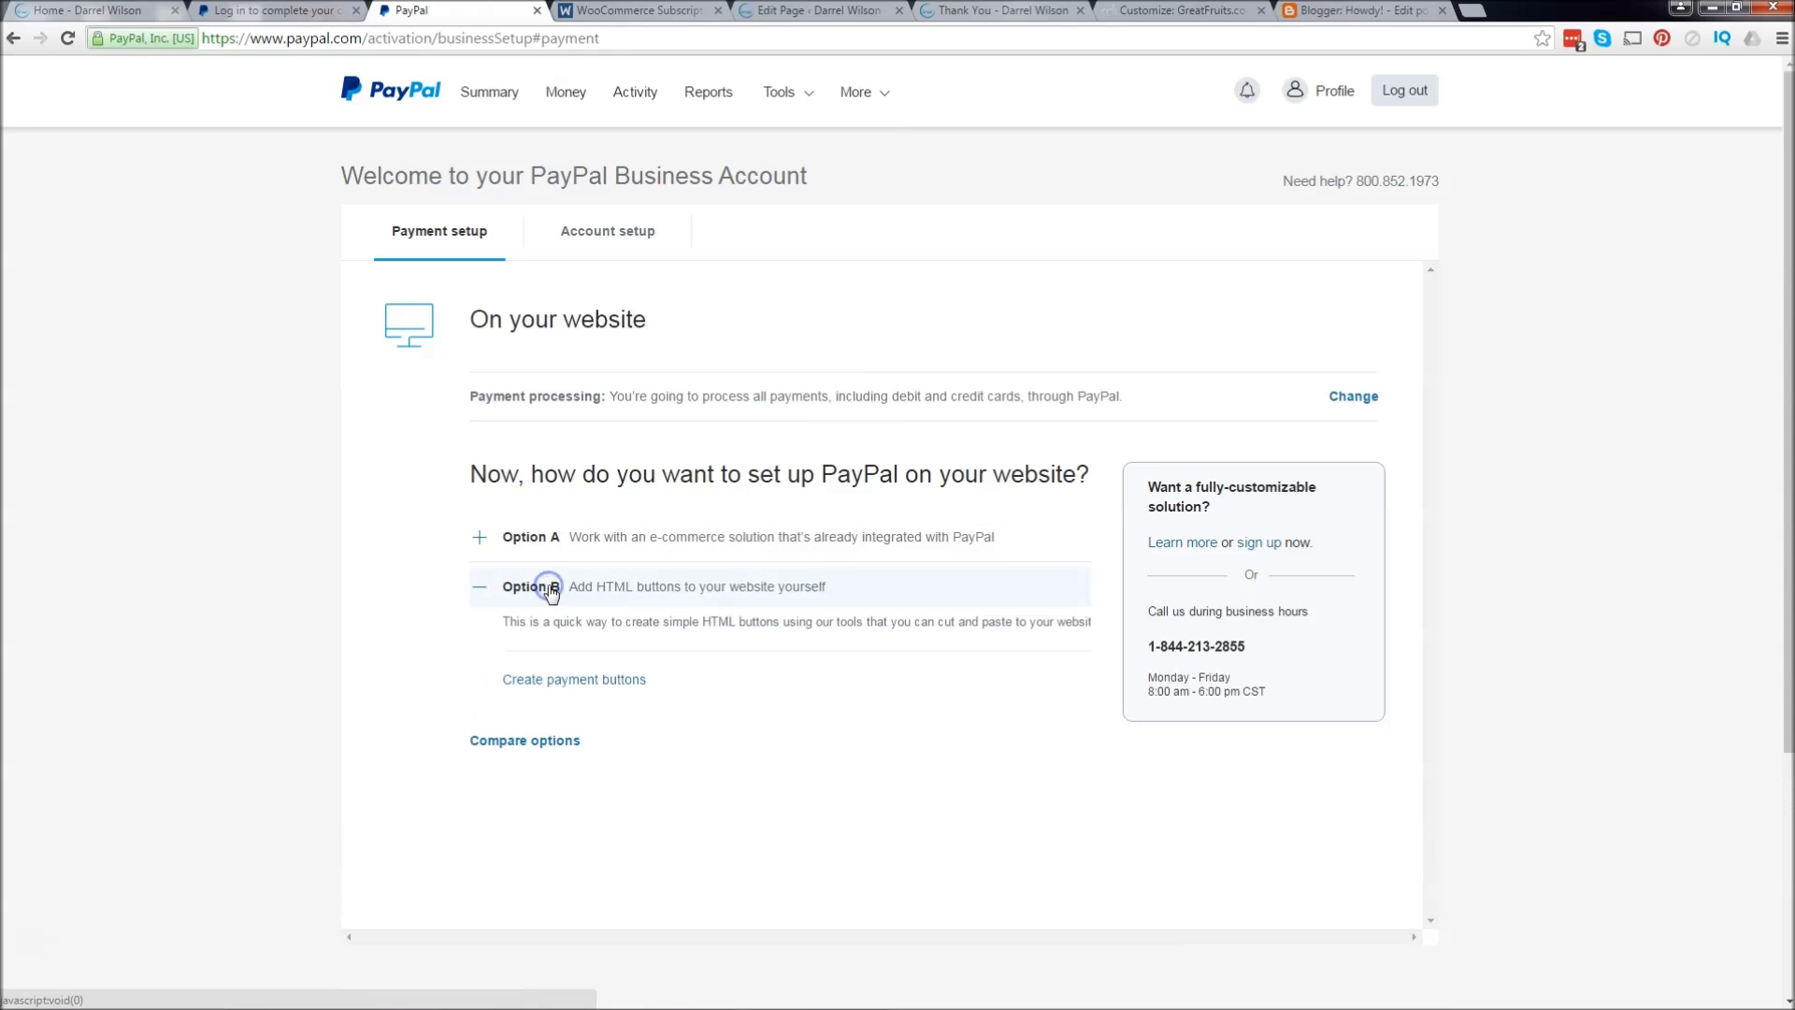
click(597, 682)
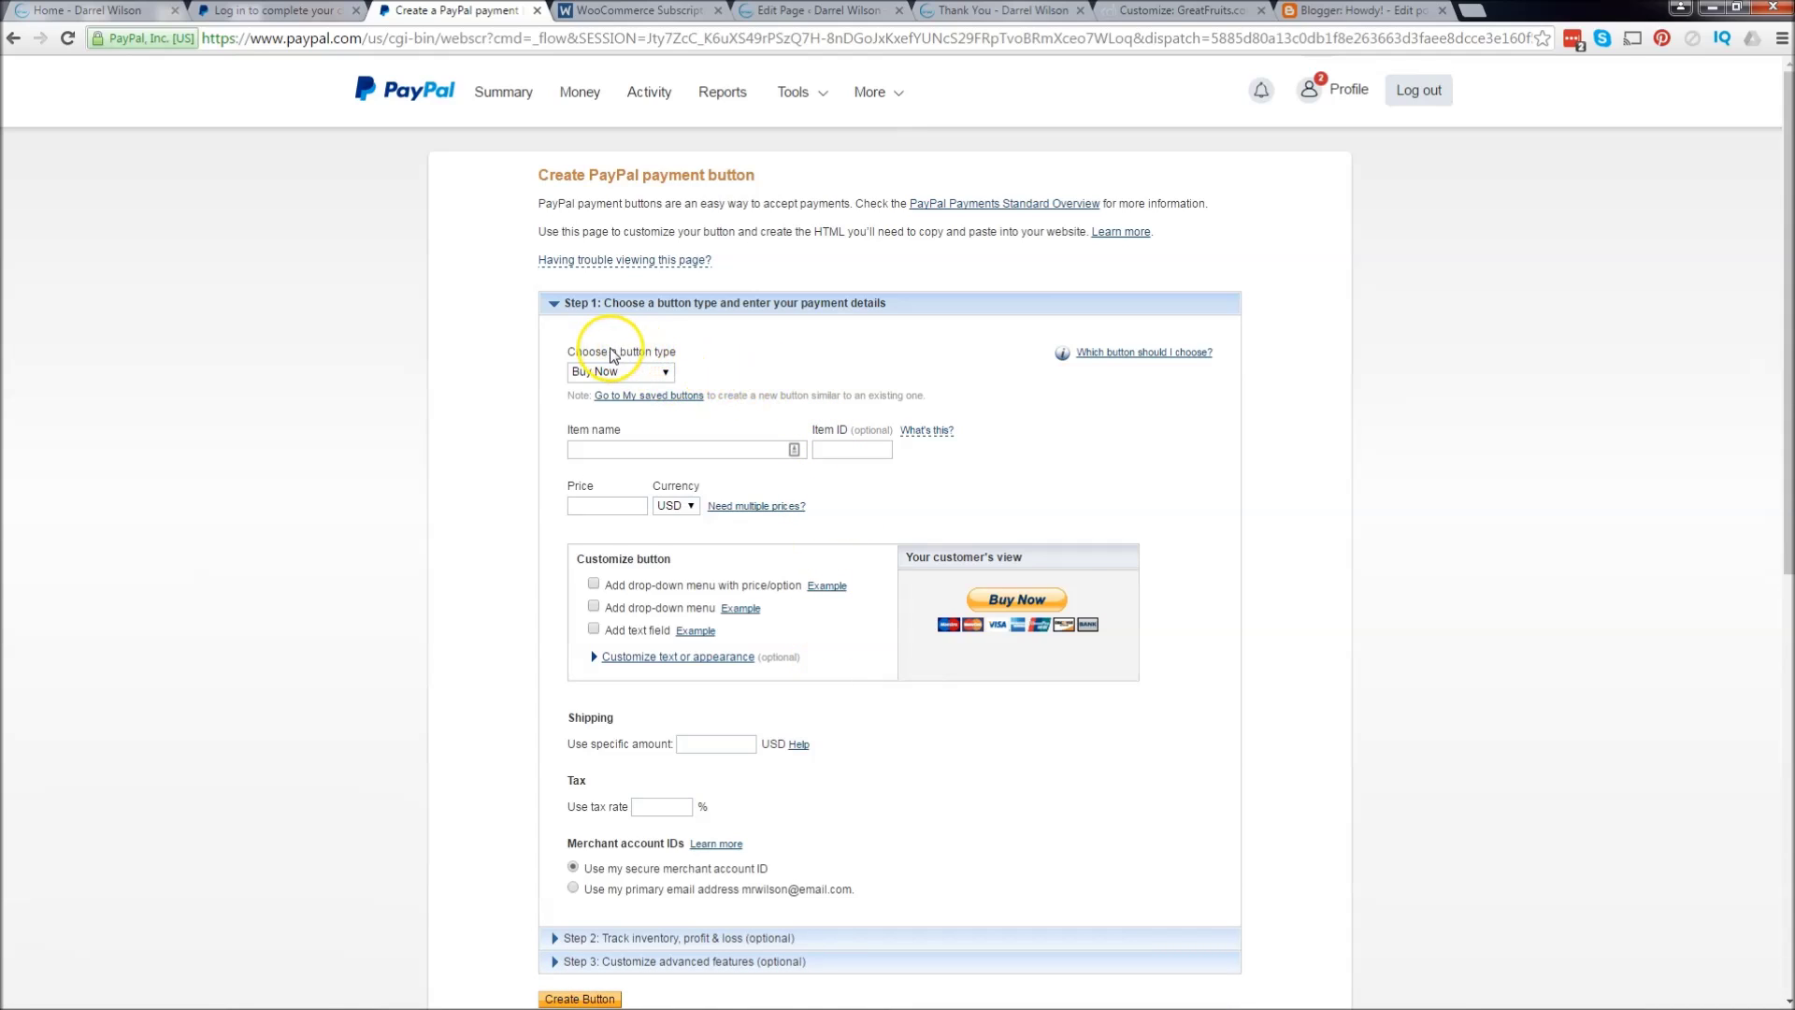
Step: Set the button type to Subscriptions and name the item 'SEO Package amazing'
click(619, 372)
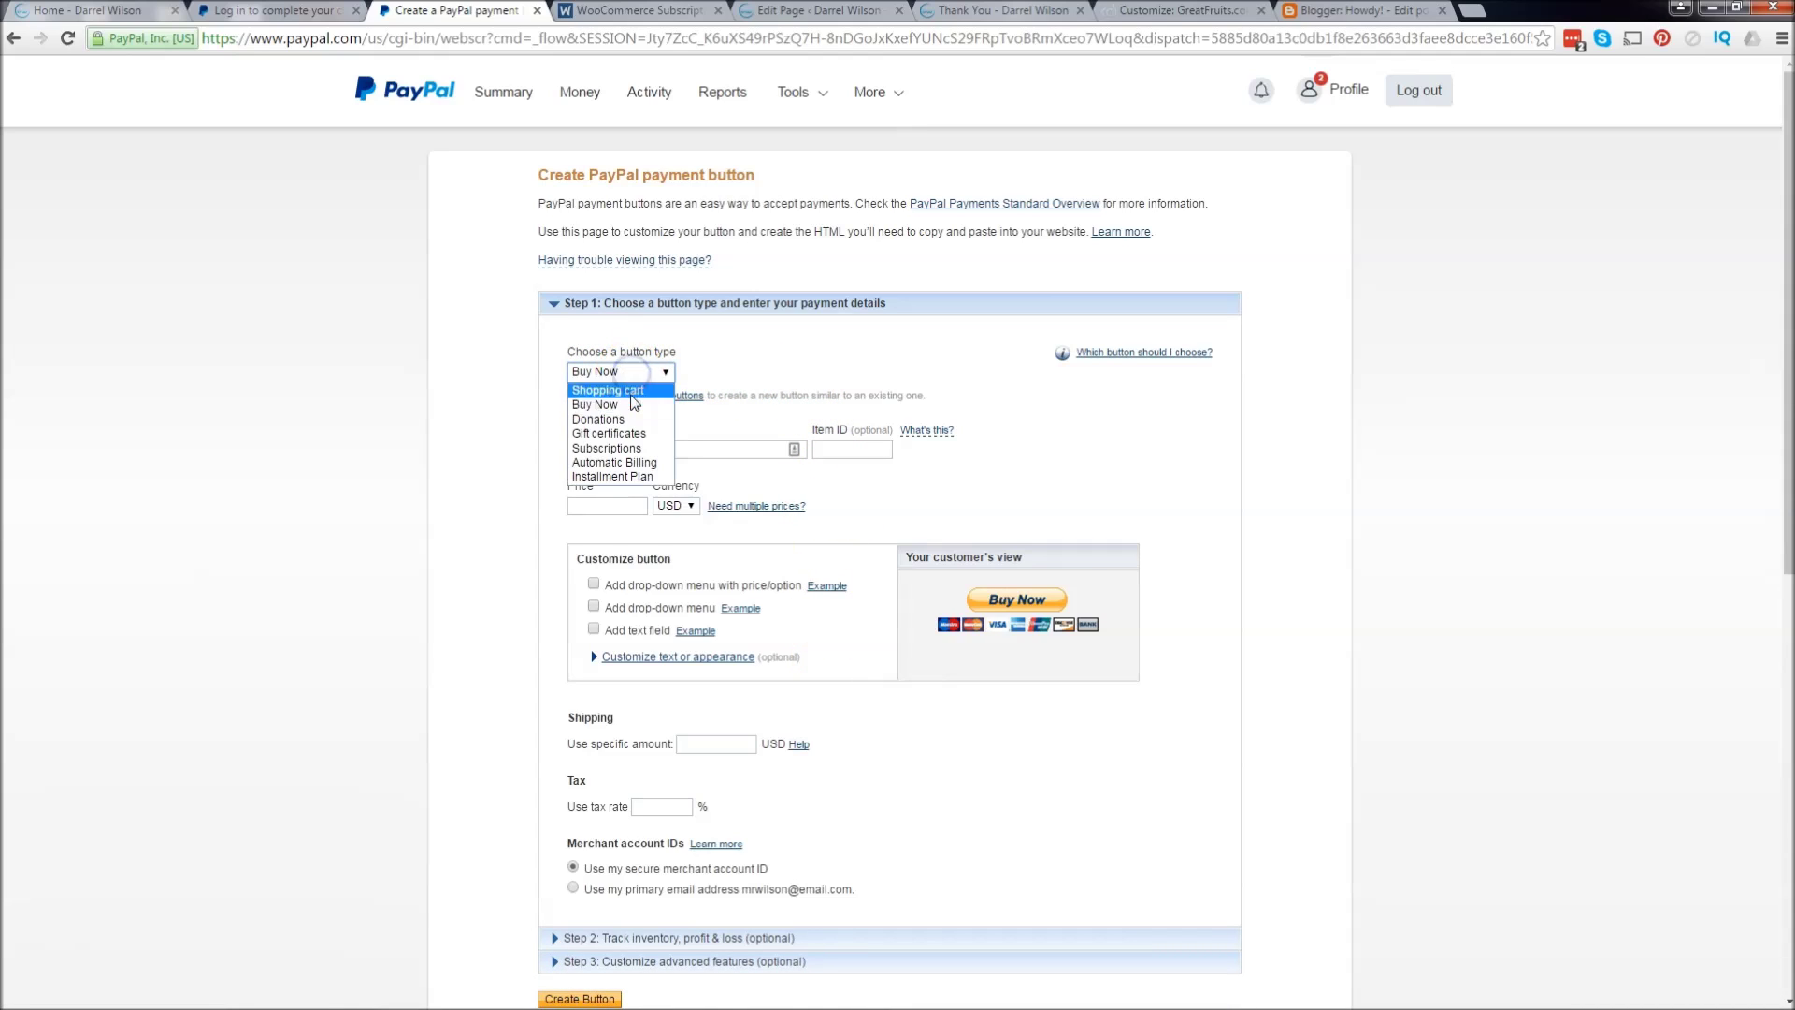
click(643, 450)
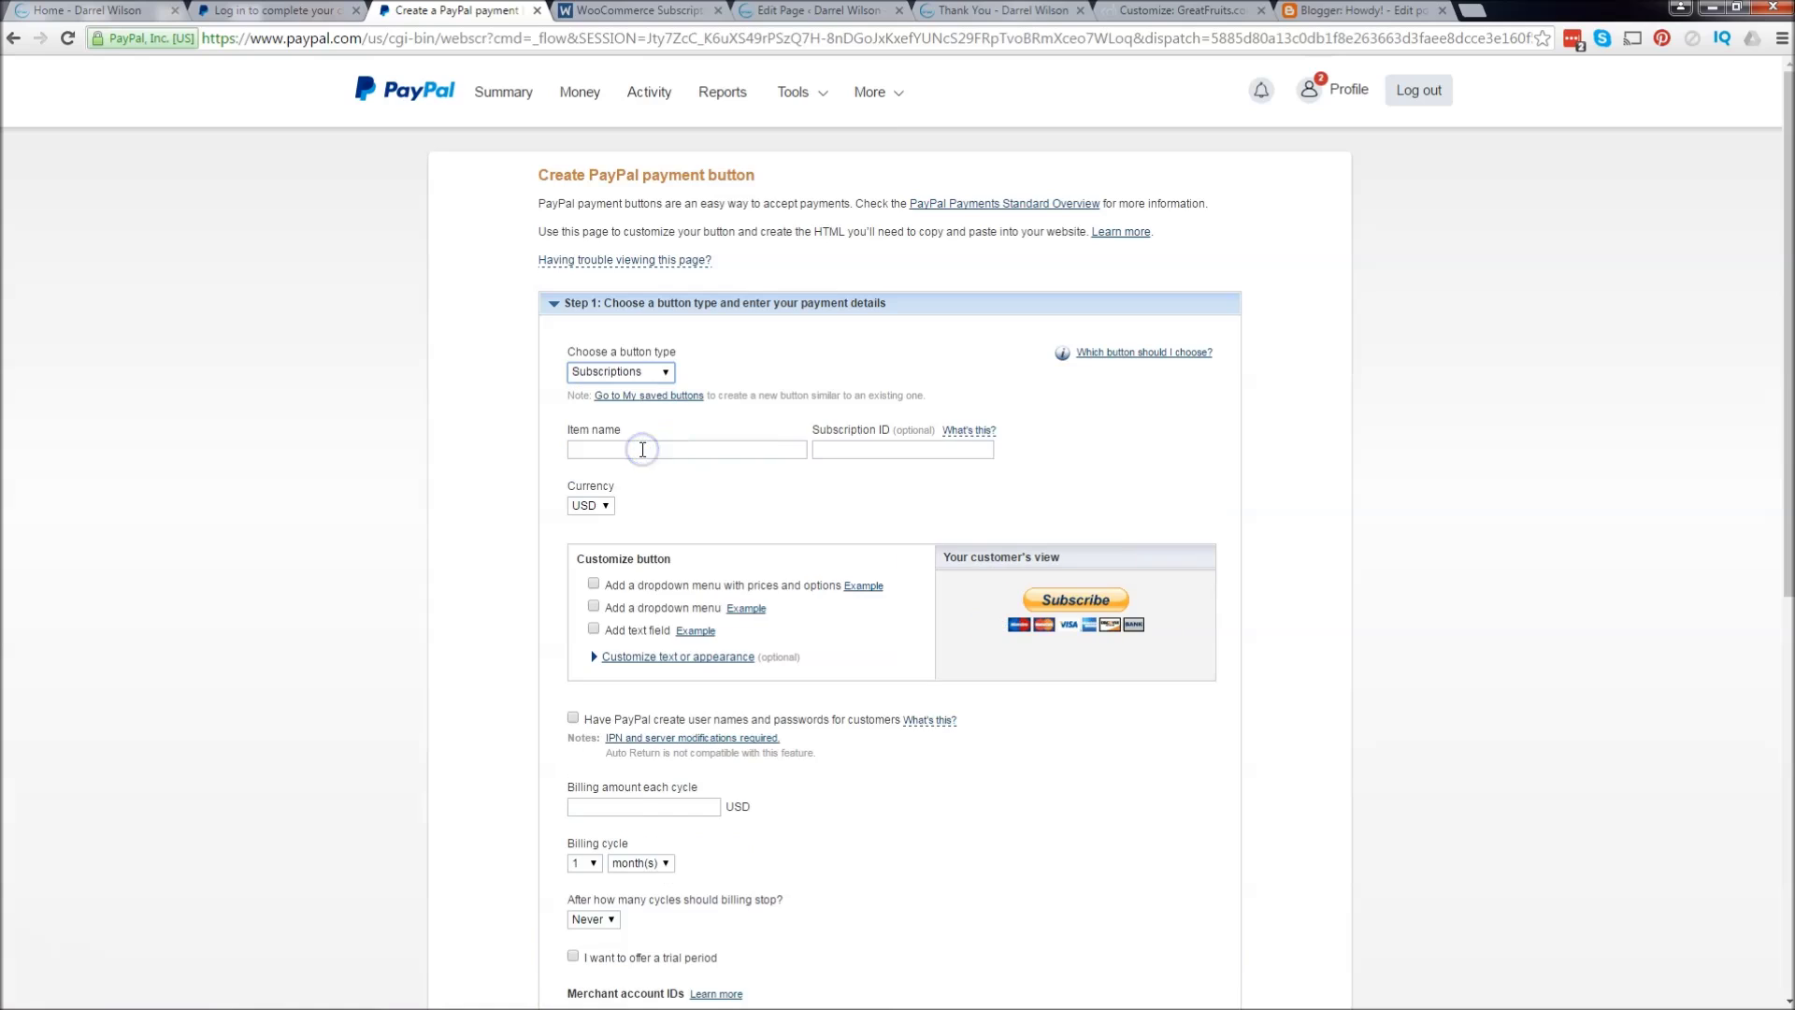
click(643, 449)
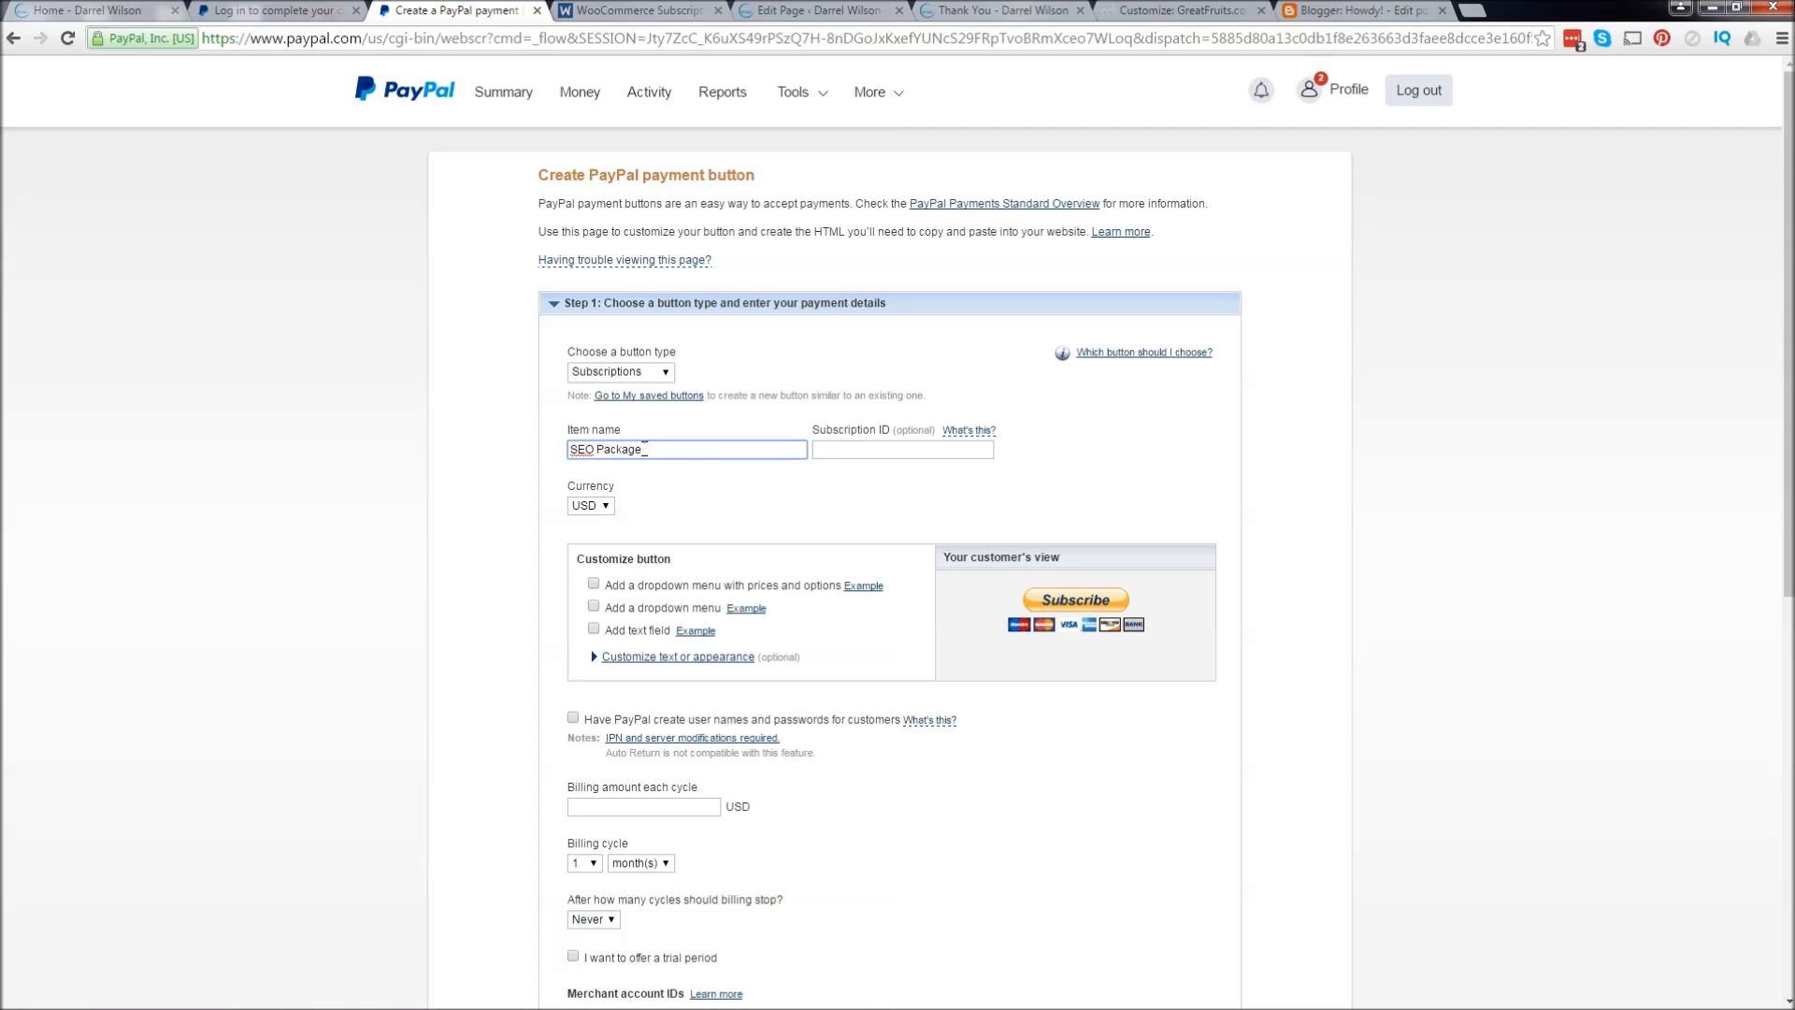
text(SEO Package amazing)
key(Tab)
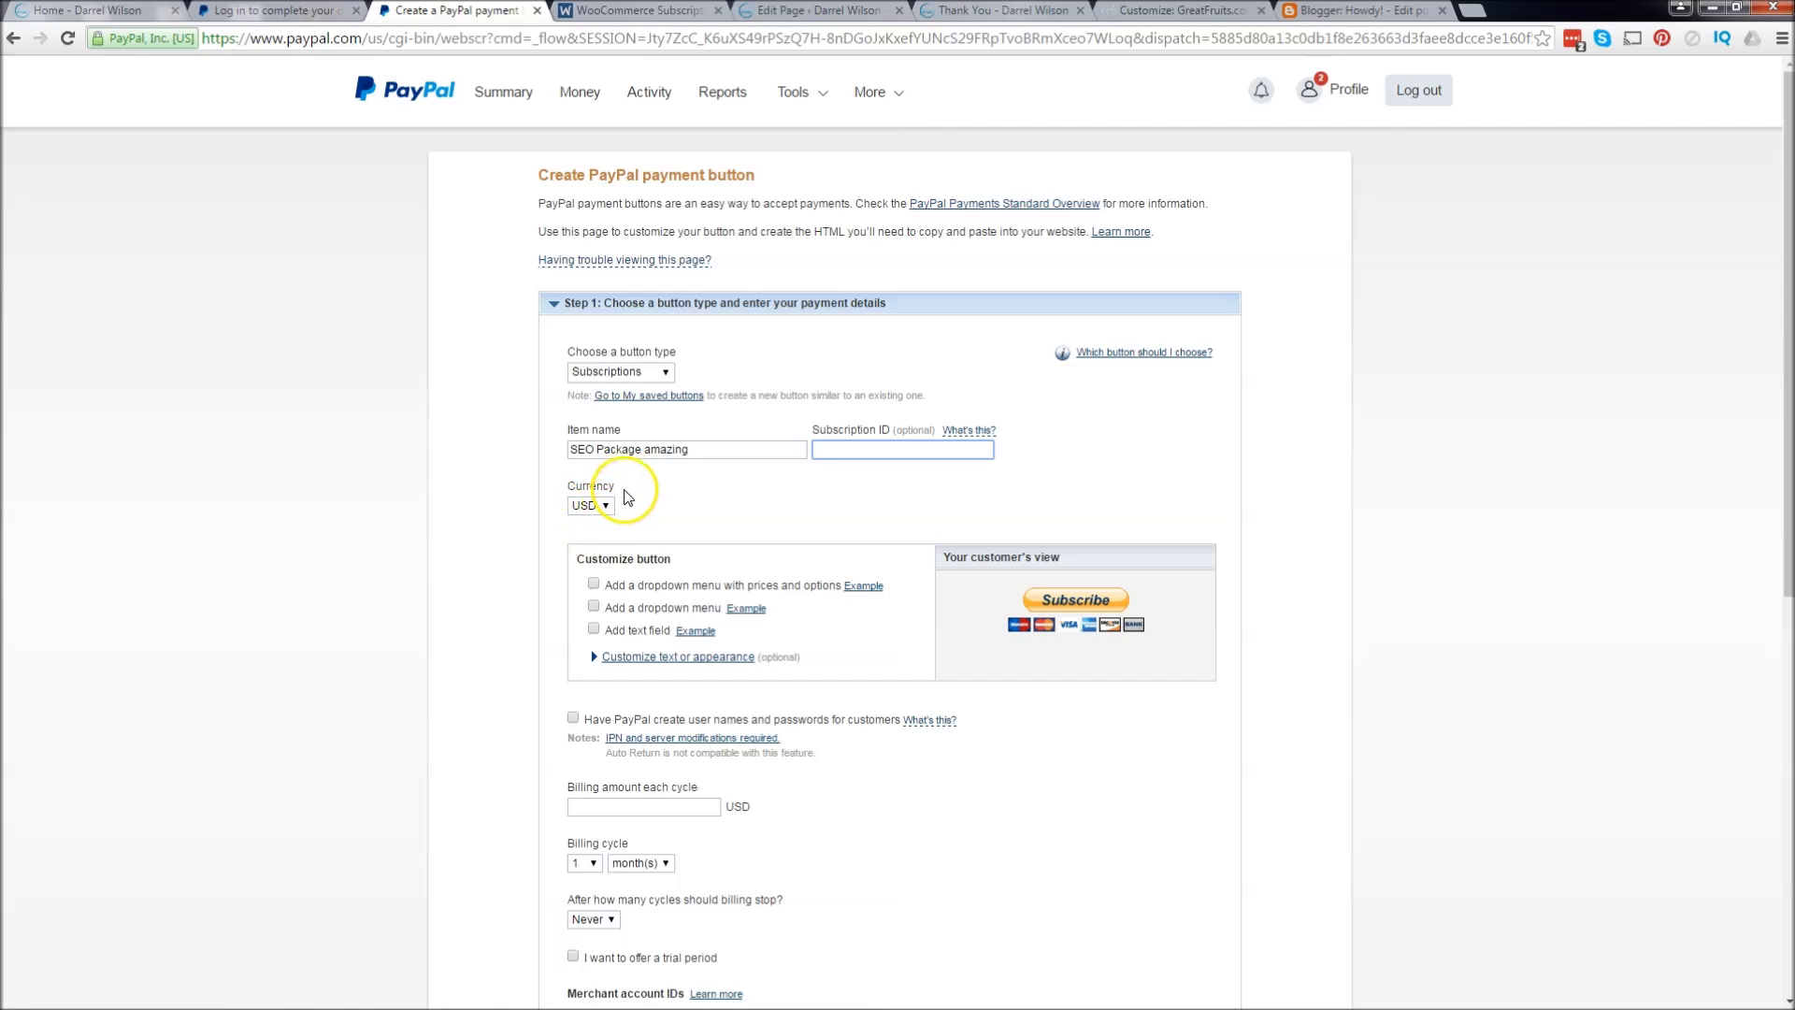
Step: Try the text and appearance options, keeping the full-size Subscribe button with no dropdowns
scroll(638, 497, down, 1)
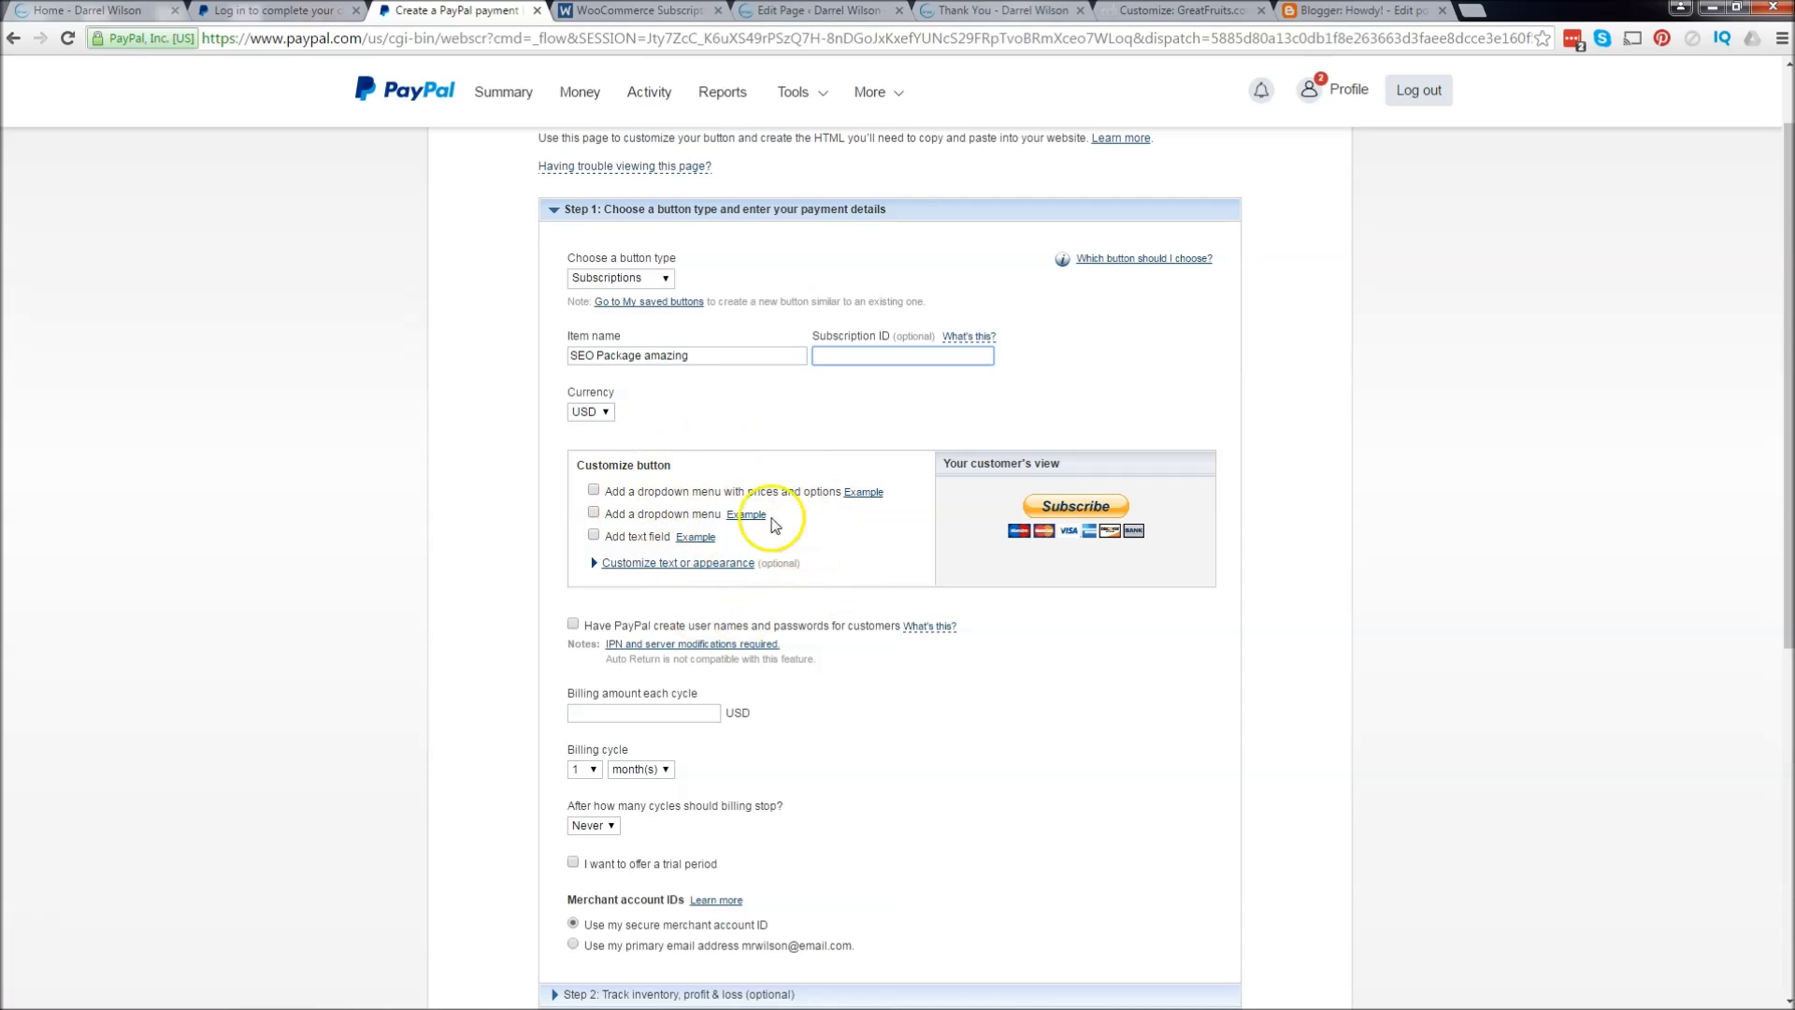
scroll(748, 514, down, 1)
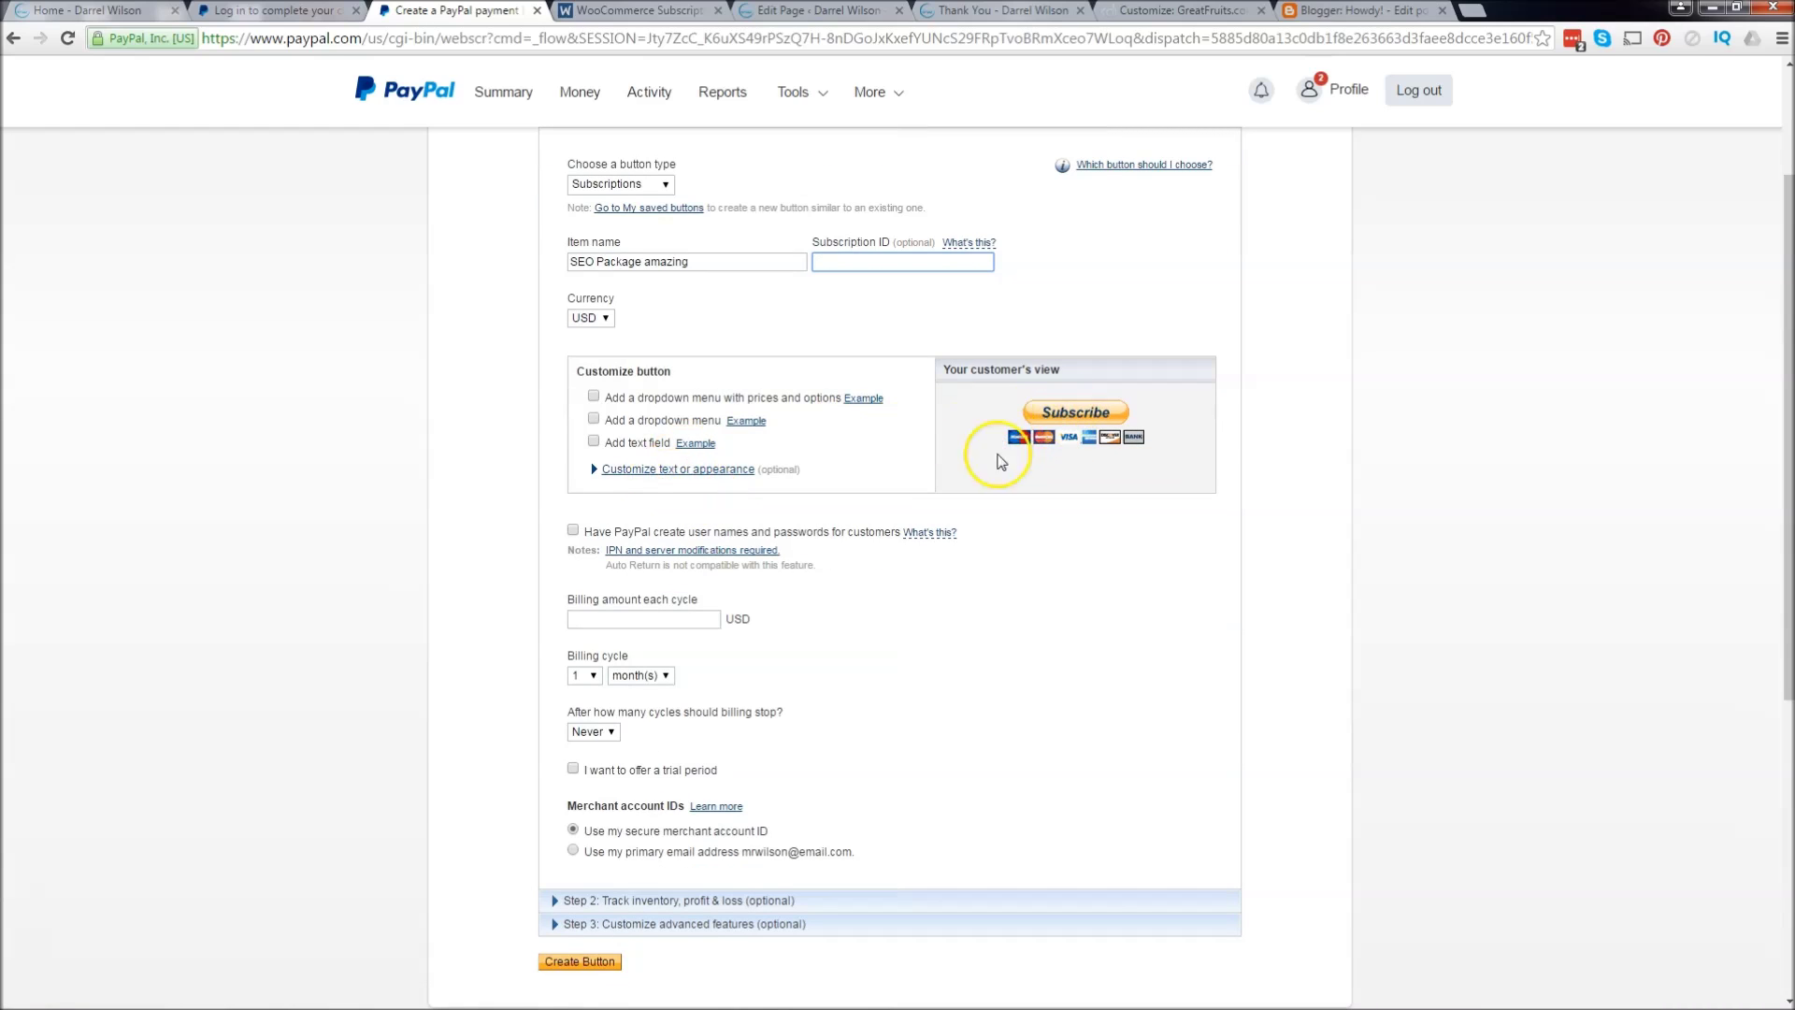
click(693, 469)
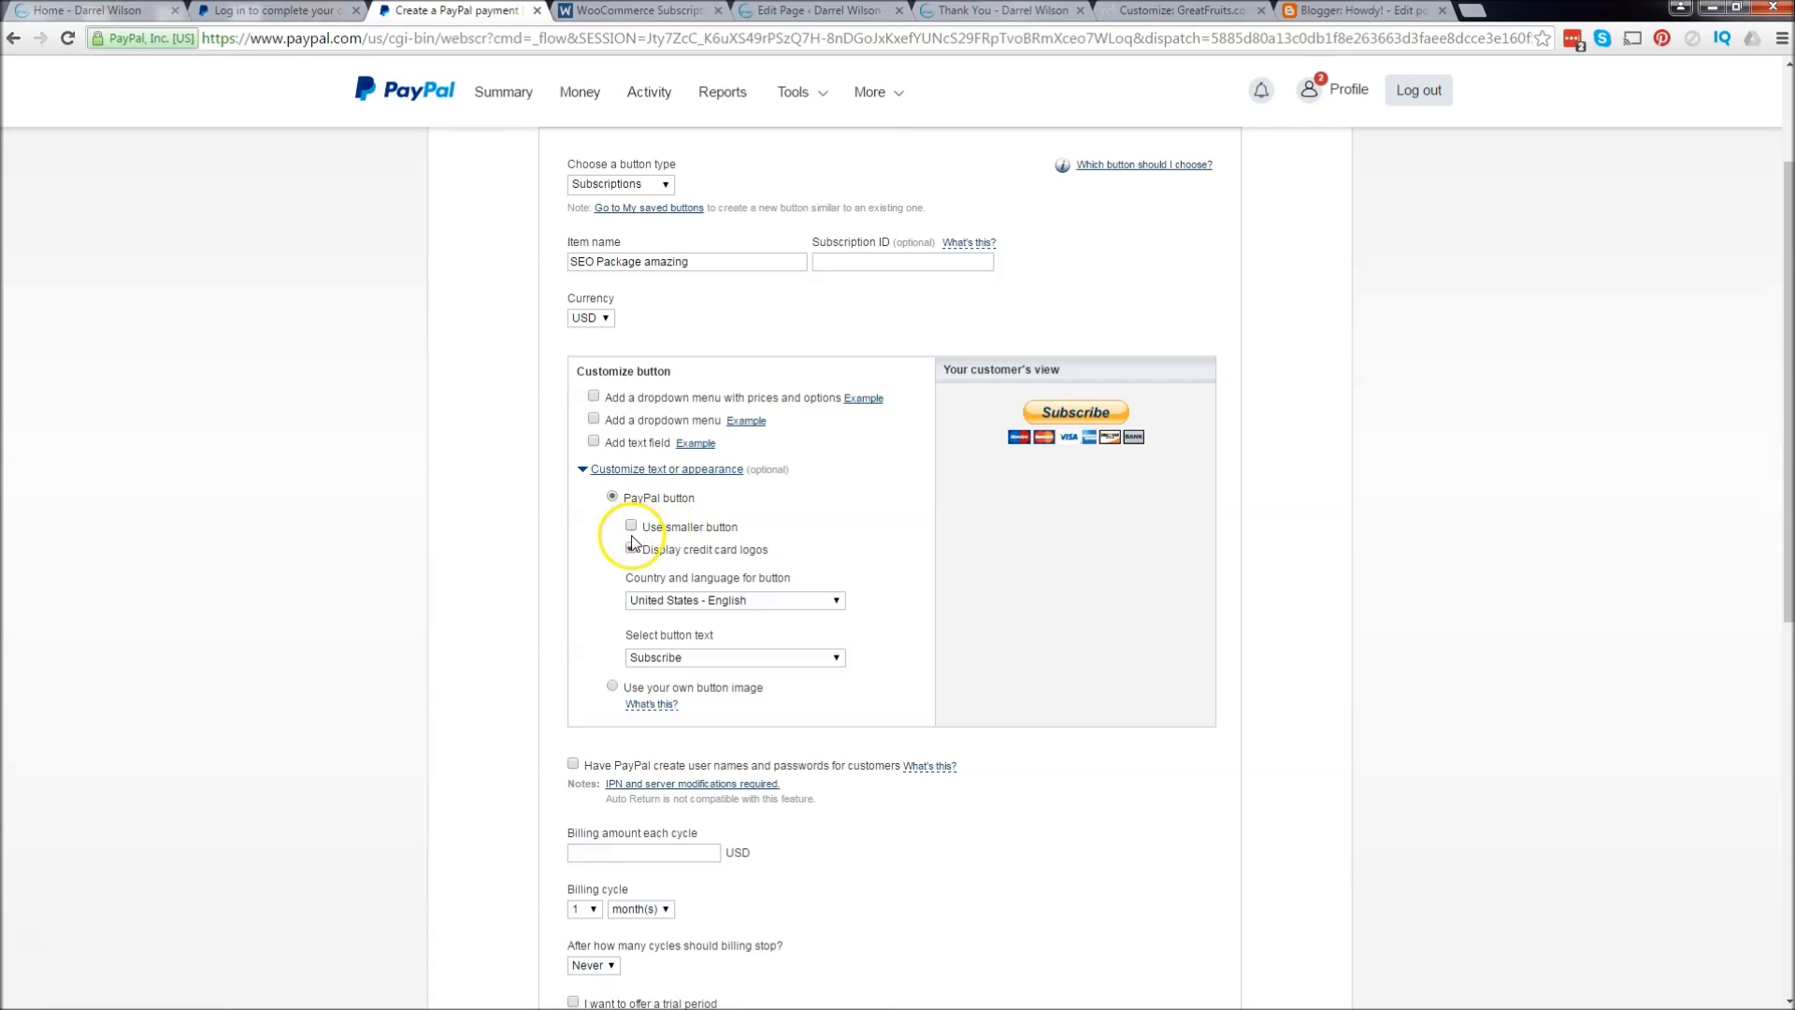
click(631, 525)
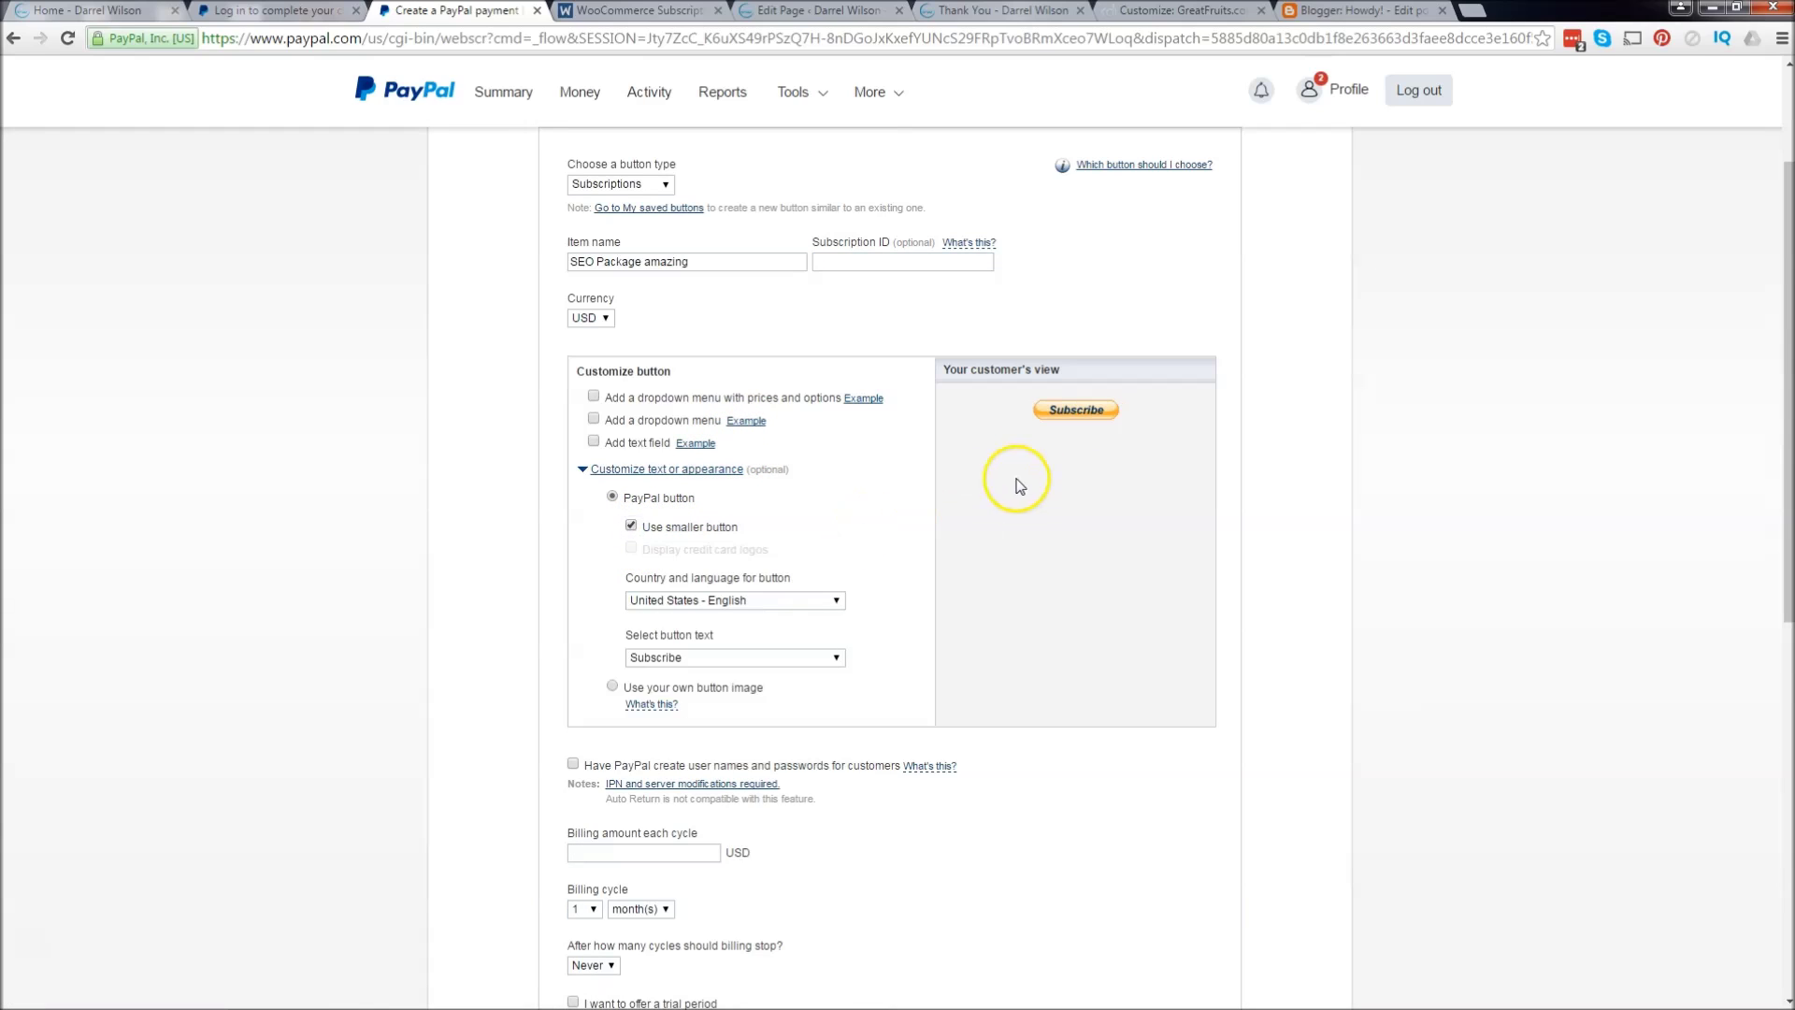
click(631, 525)
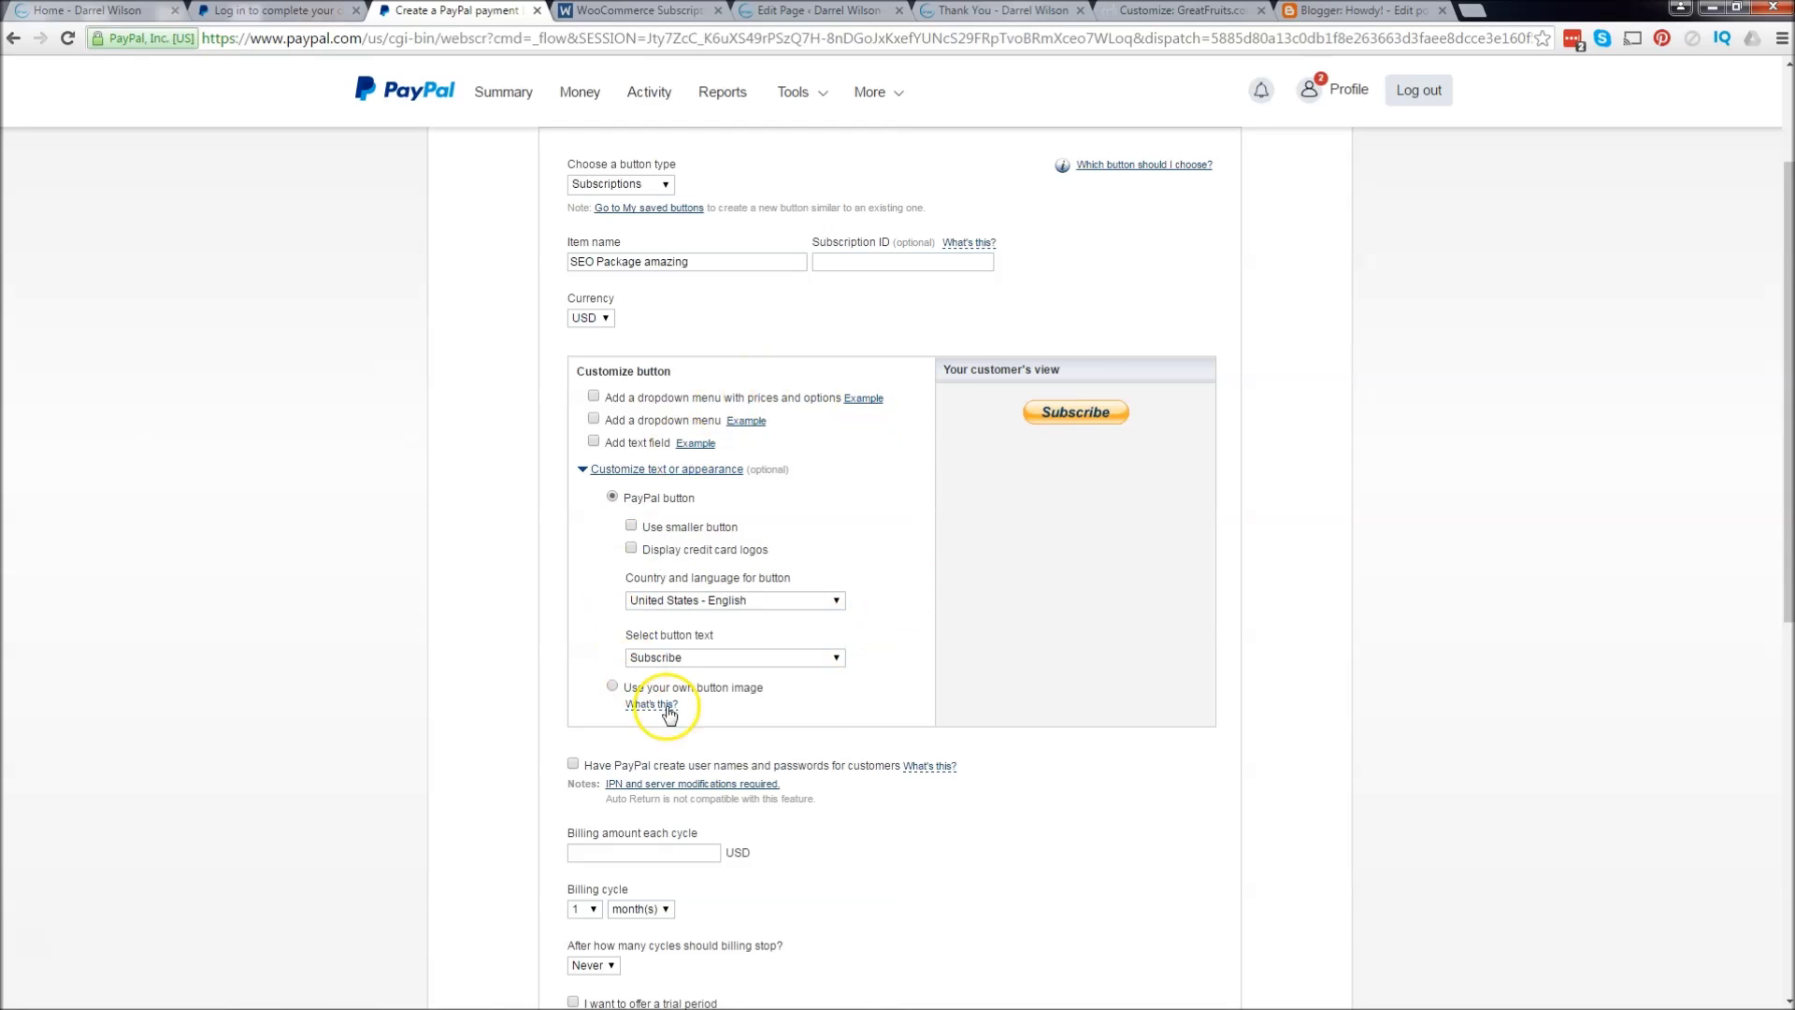
click(594, 396)
click(594, 396)
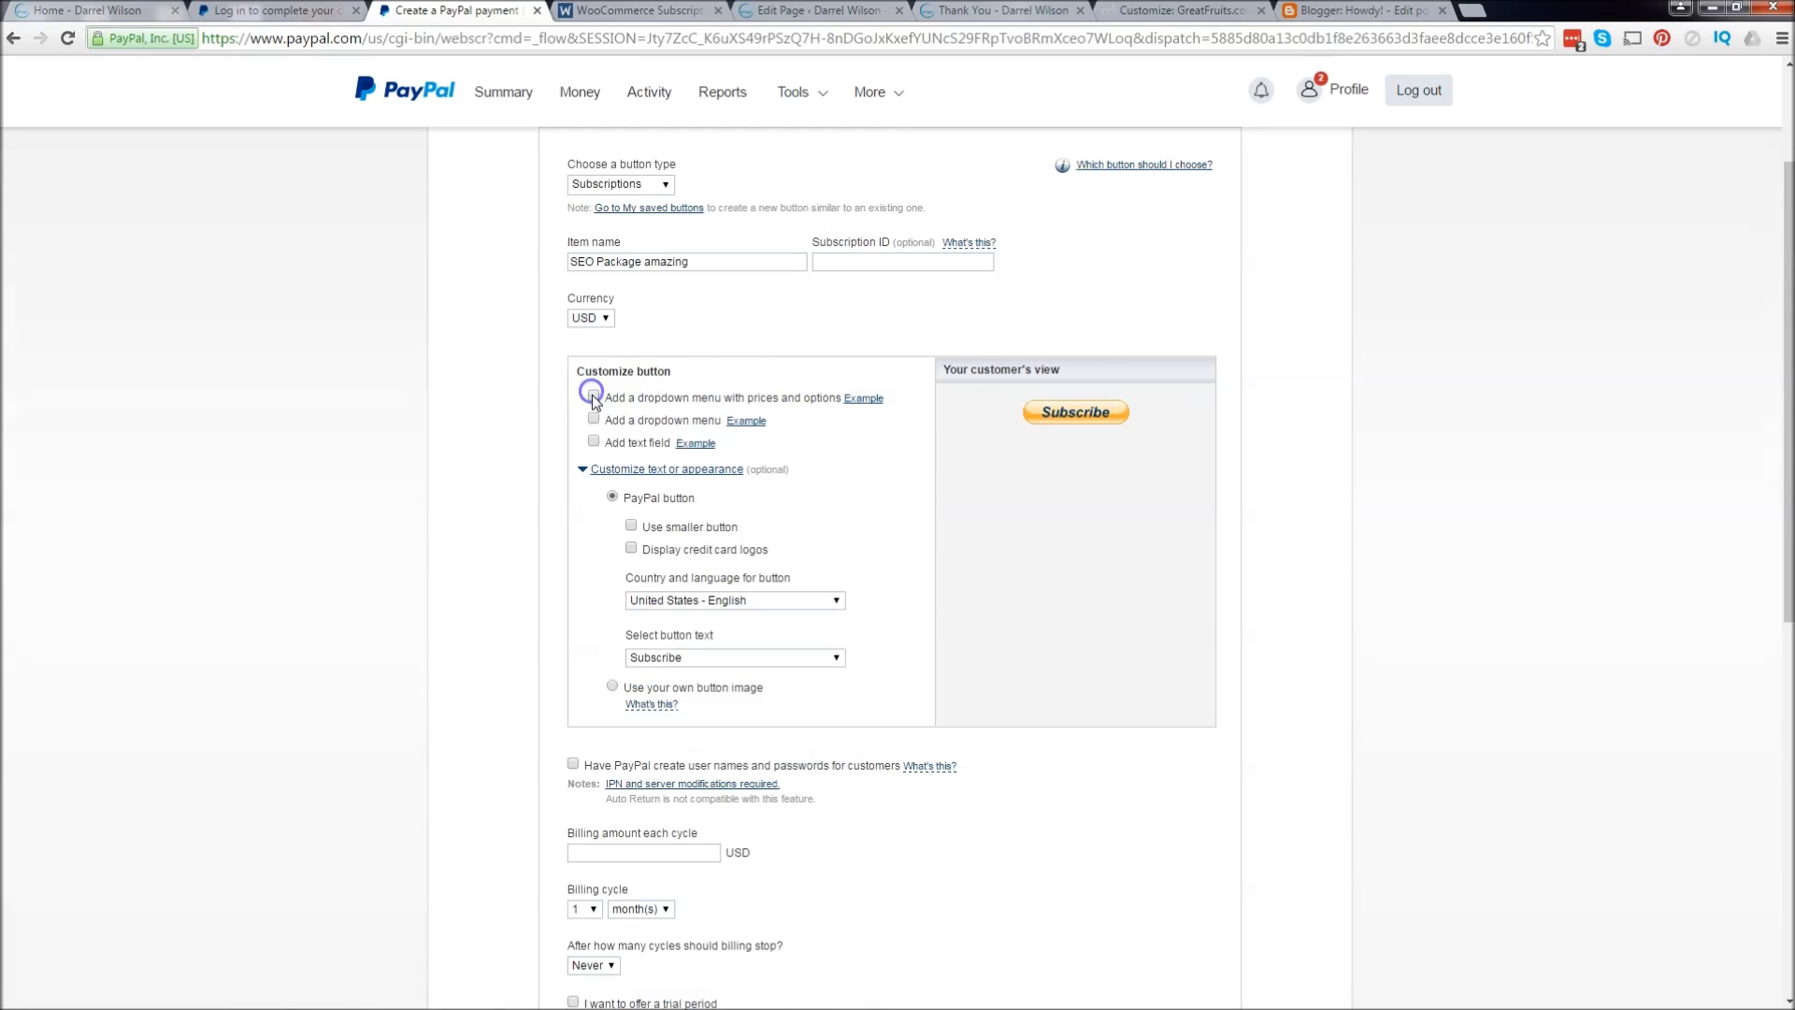
click(594, 418)
click(596, 418)
Step: Set the billing cycle to once every 10 months
scroll(787, 523, down, 3)
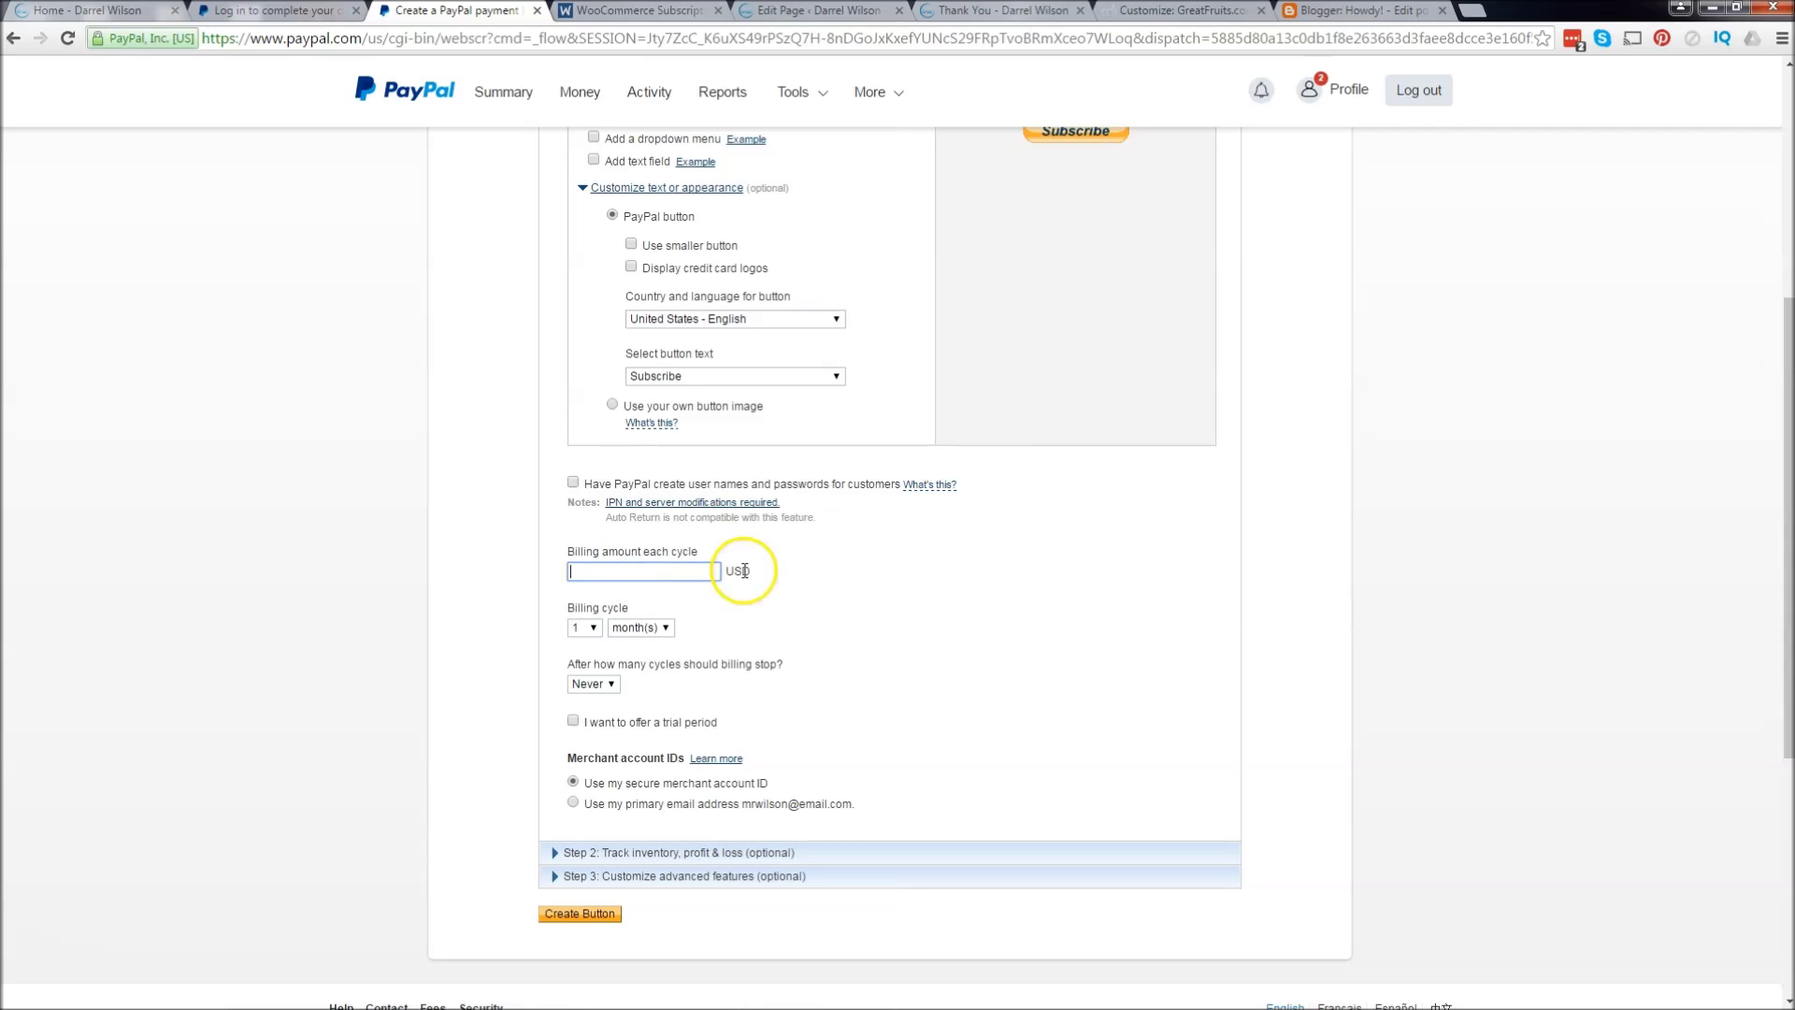
click(857, 565)
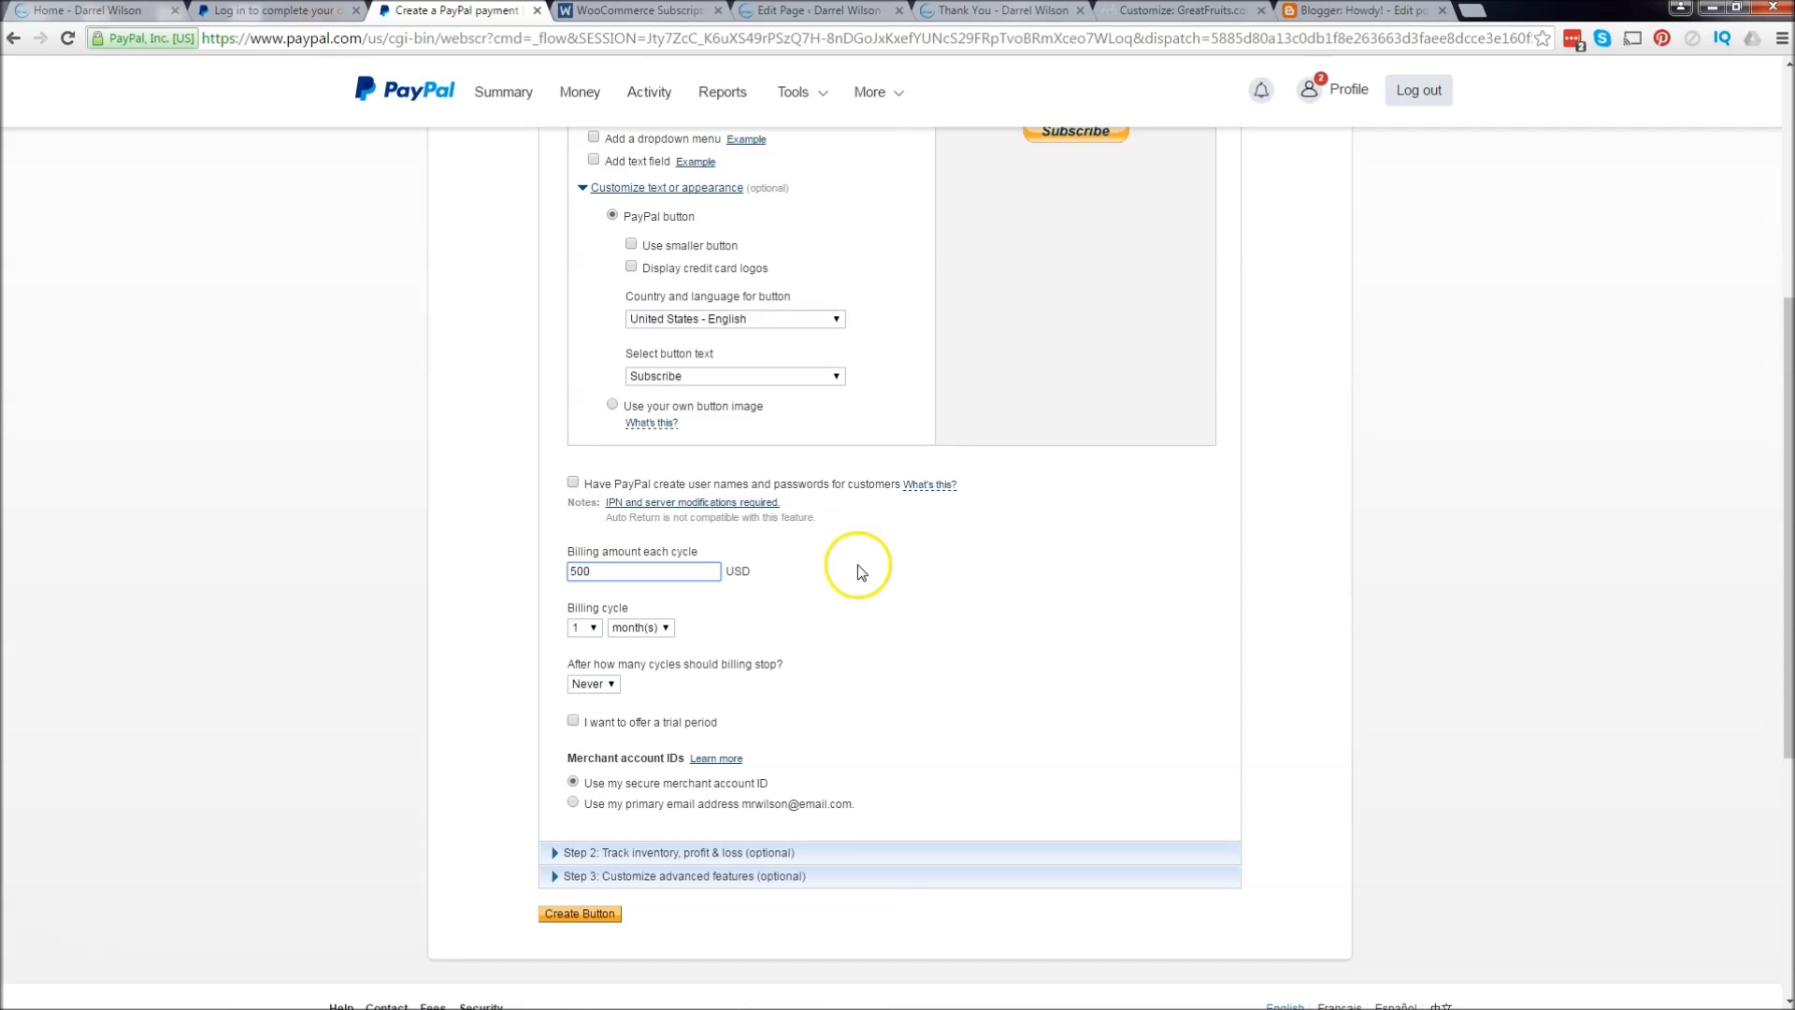
click(595, 628)
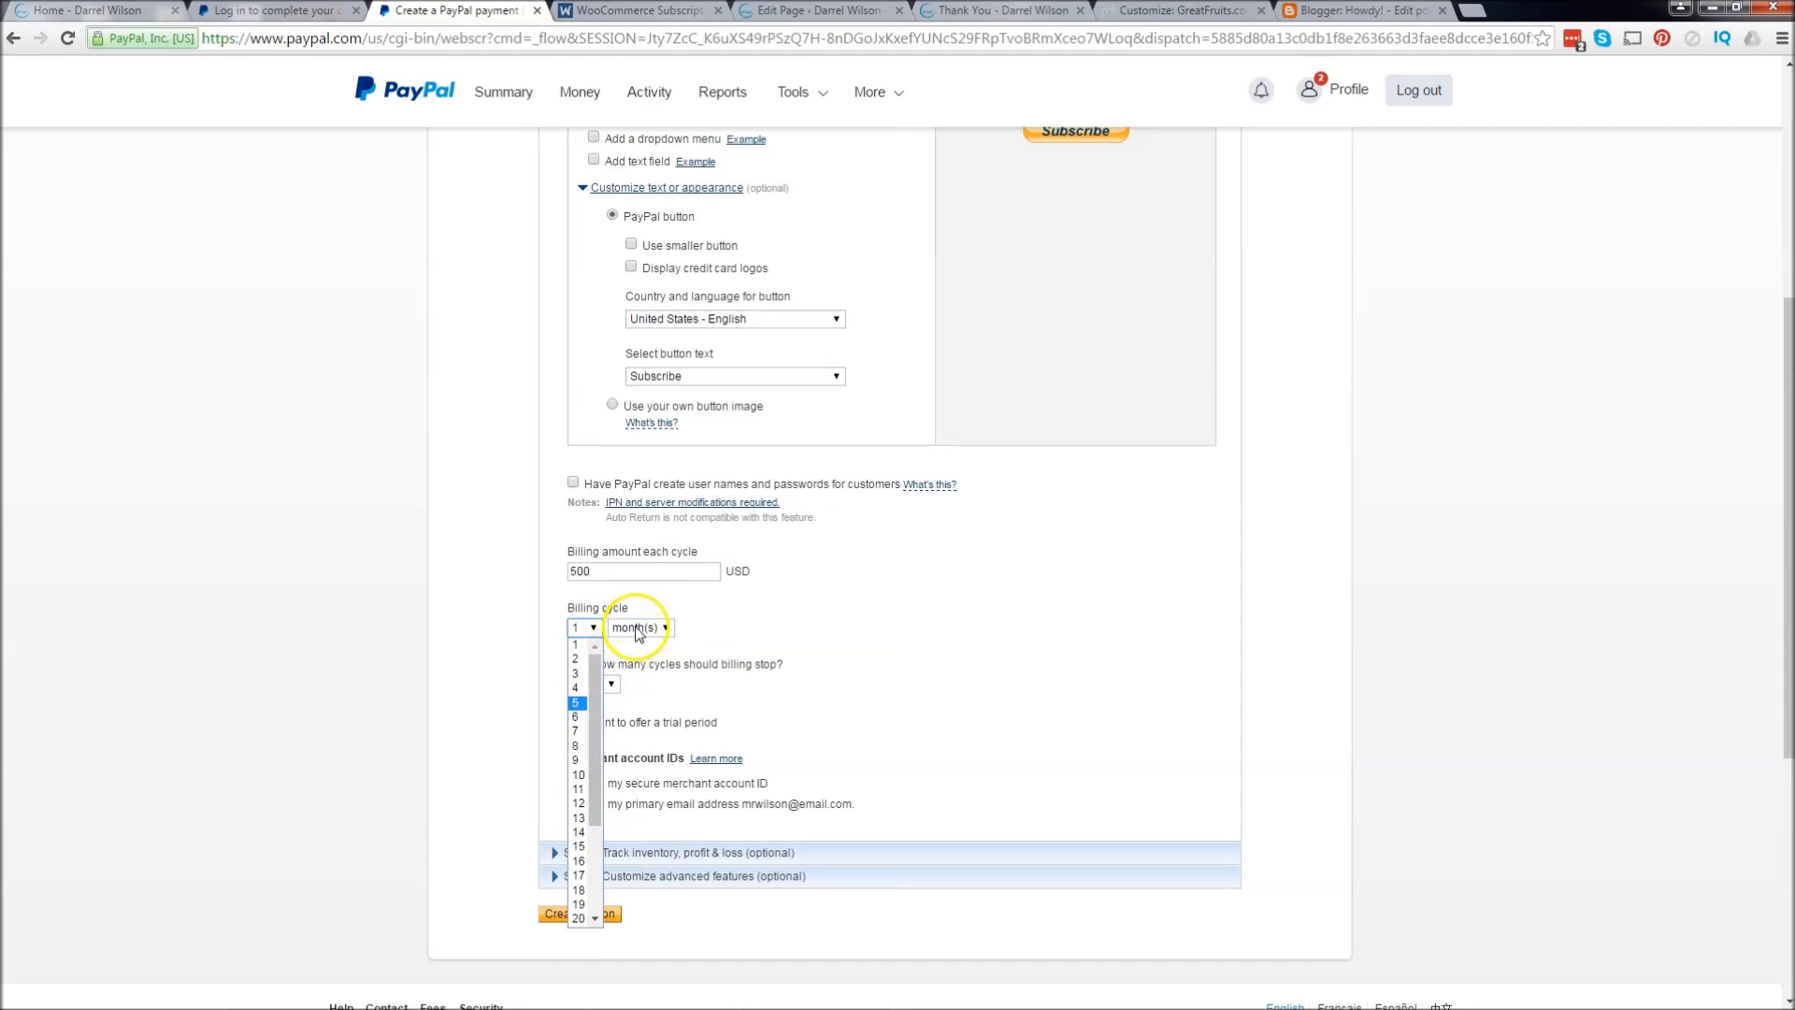
click(638, 629)
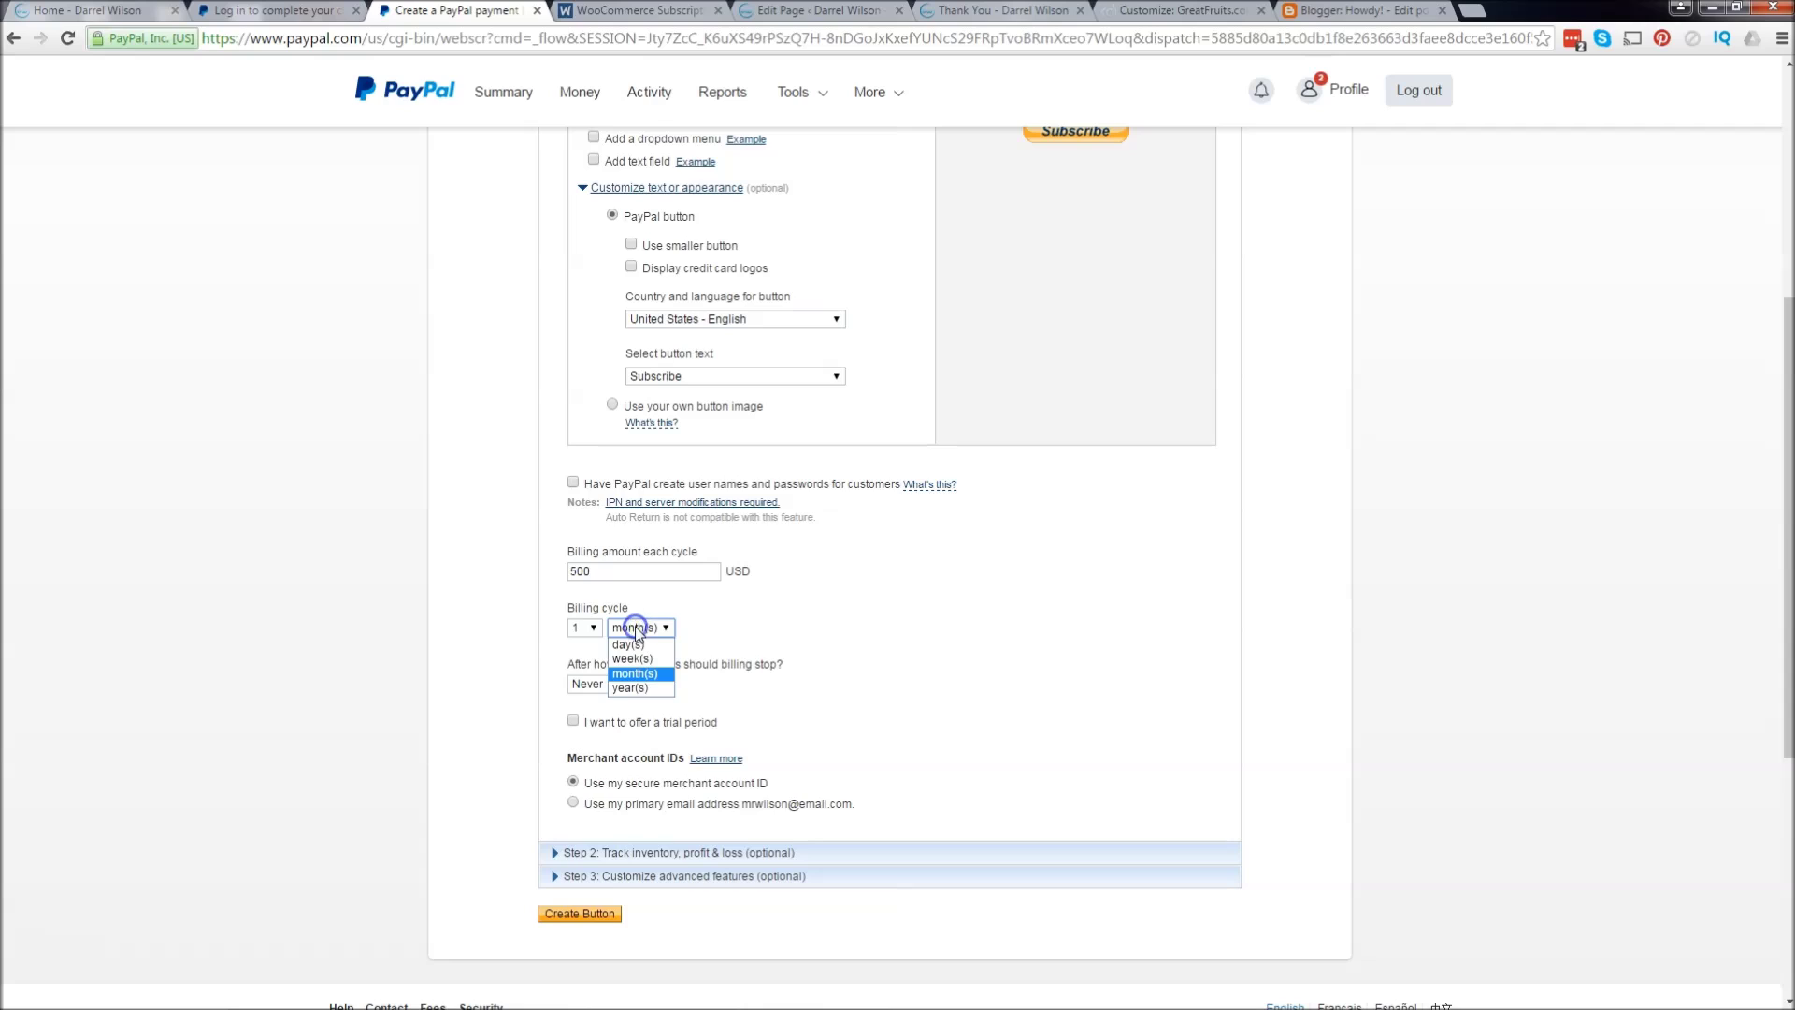
click(651, 677)
click(582, 628)
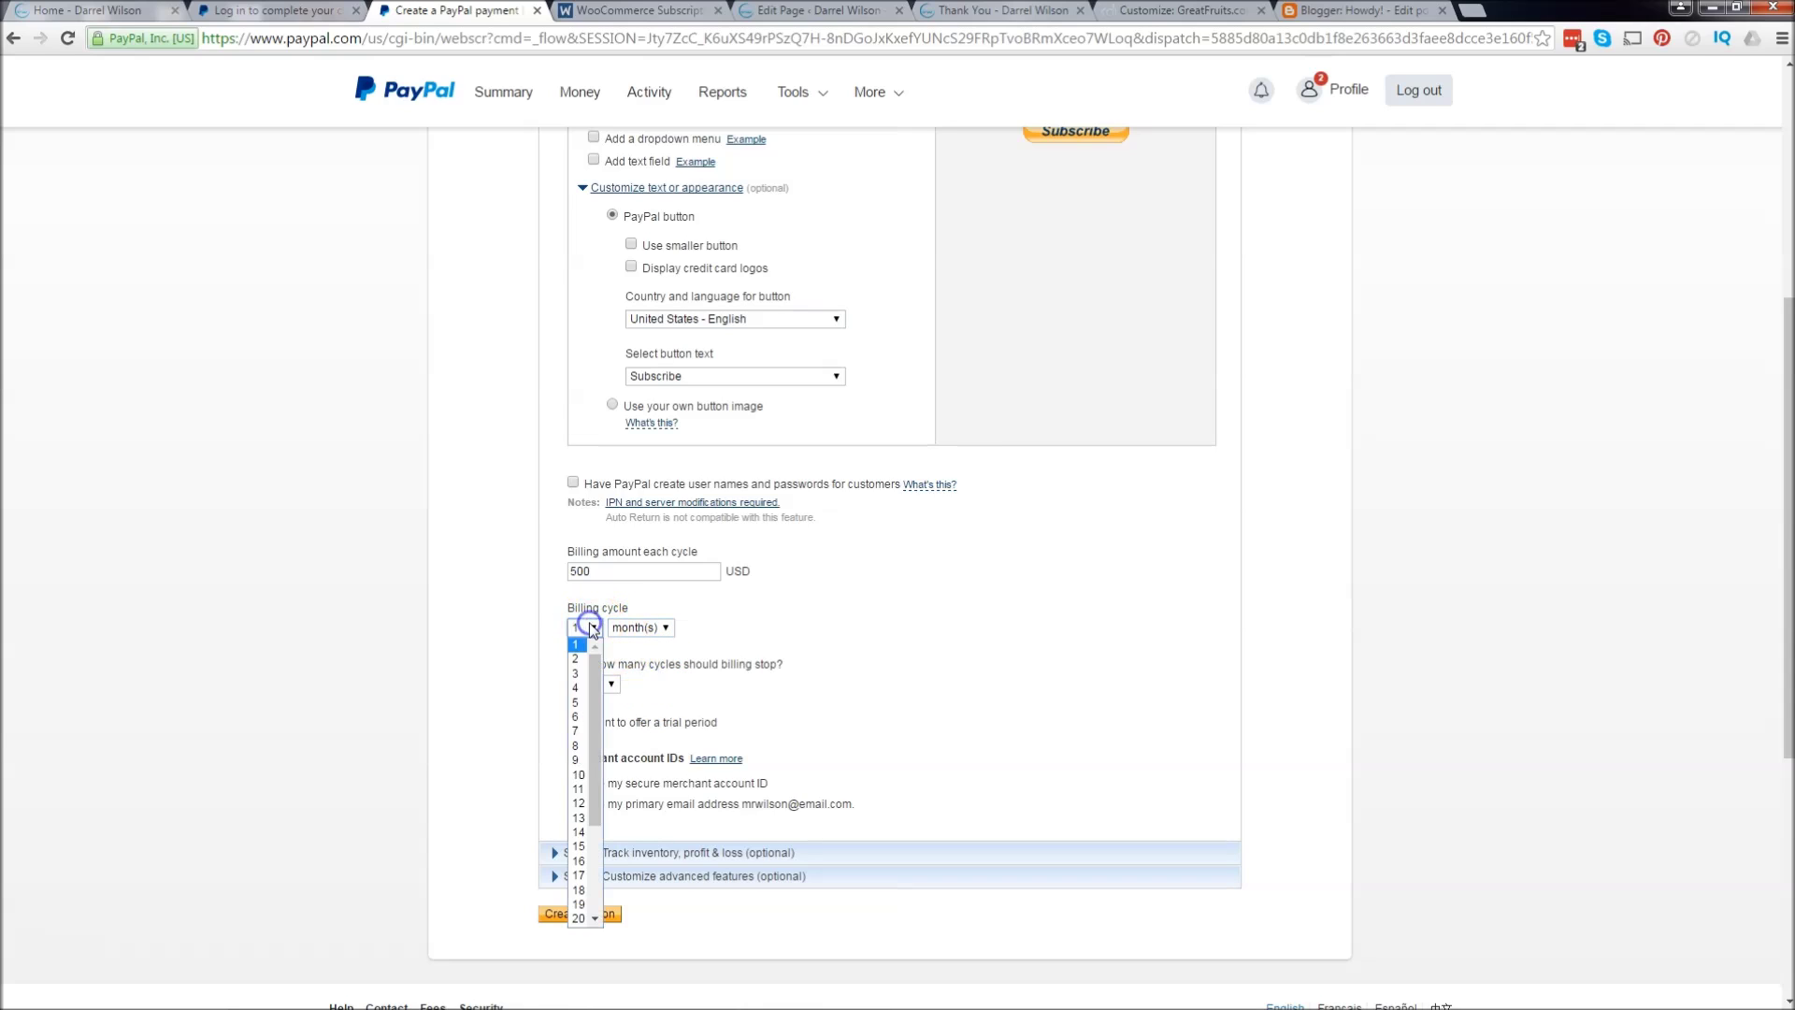
click(578, 775)
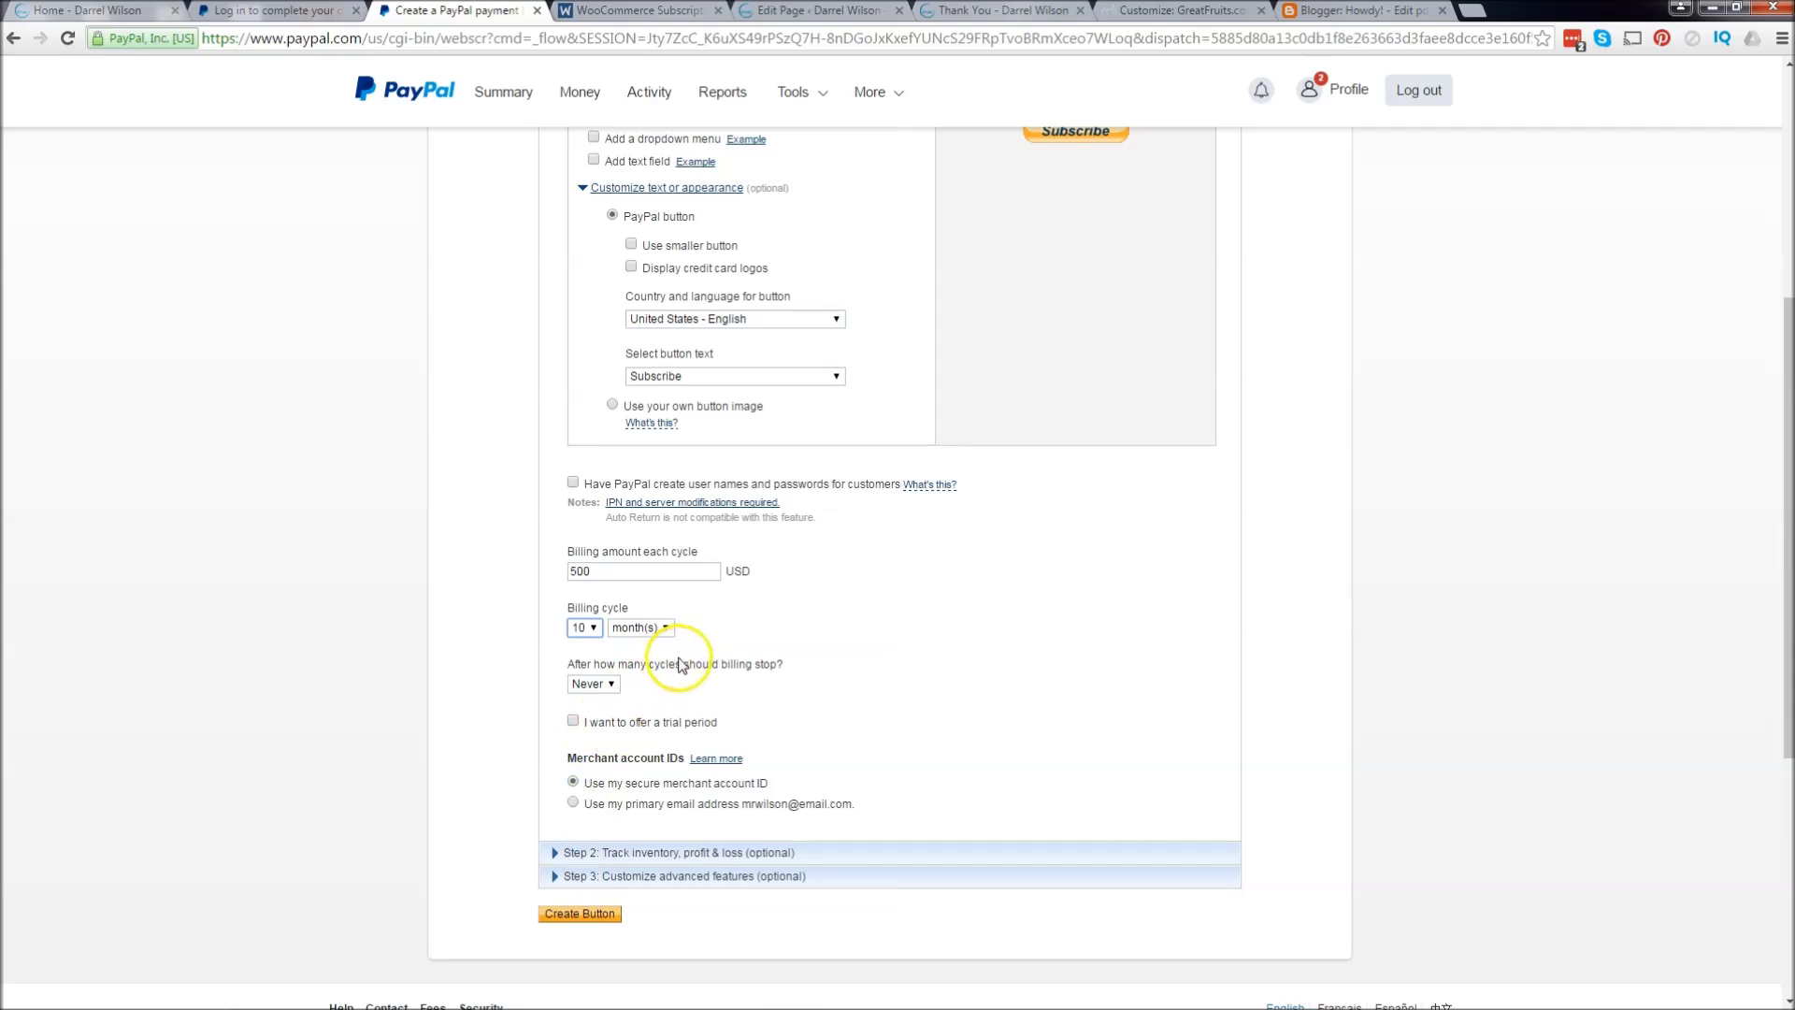
Step: Leave billing set to never stop, and enable a trial period
drag(594, 664, 691, 674)
click(609, 685)
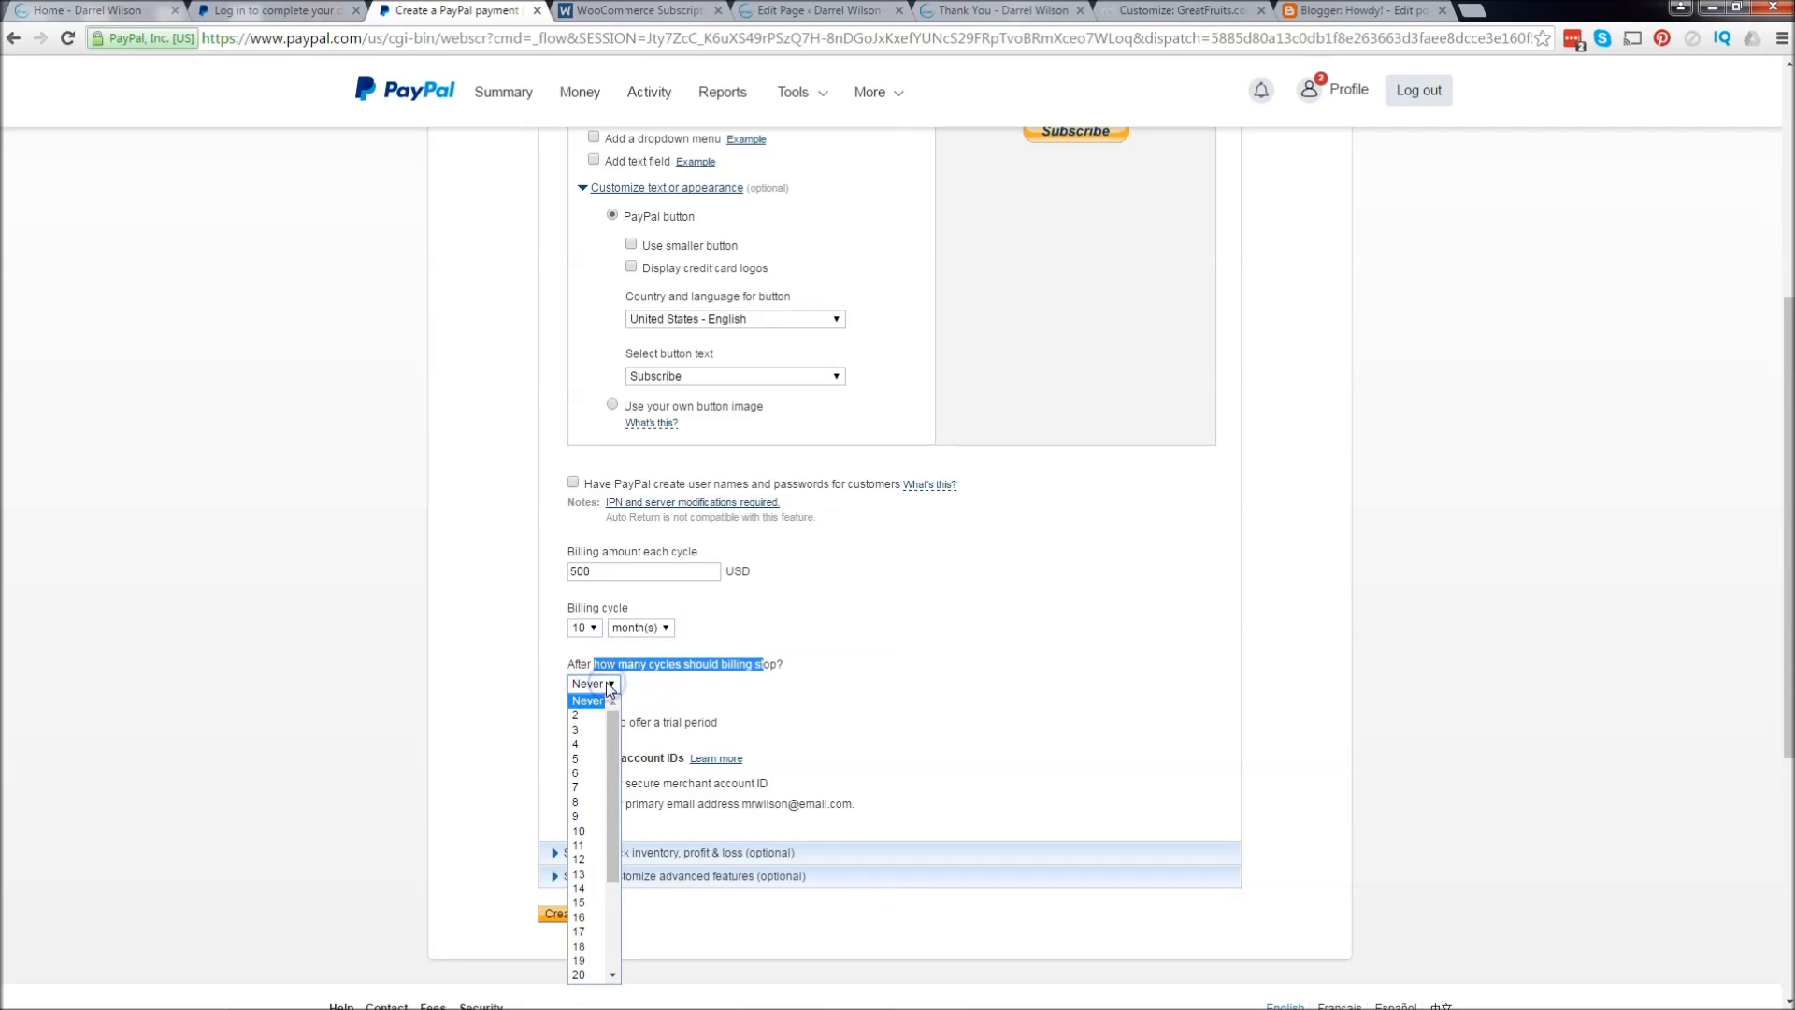
click(591, 831)
click(586, 703)
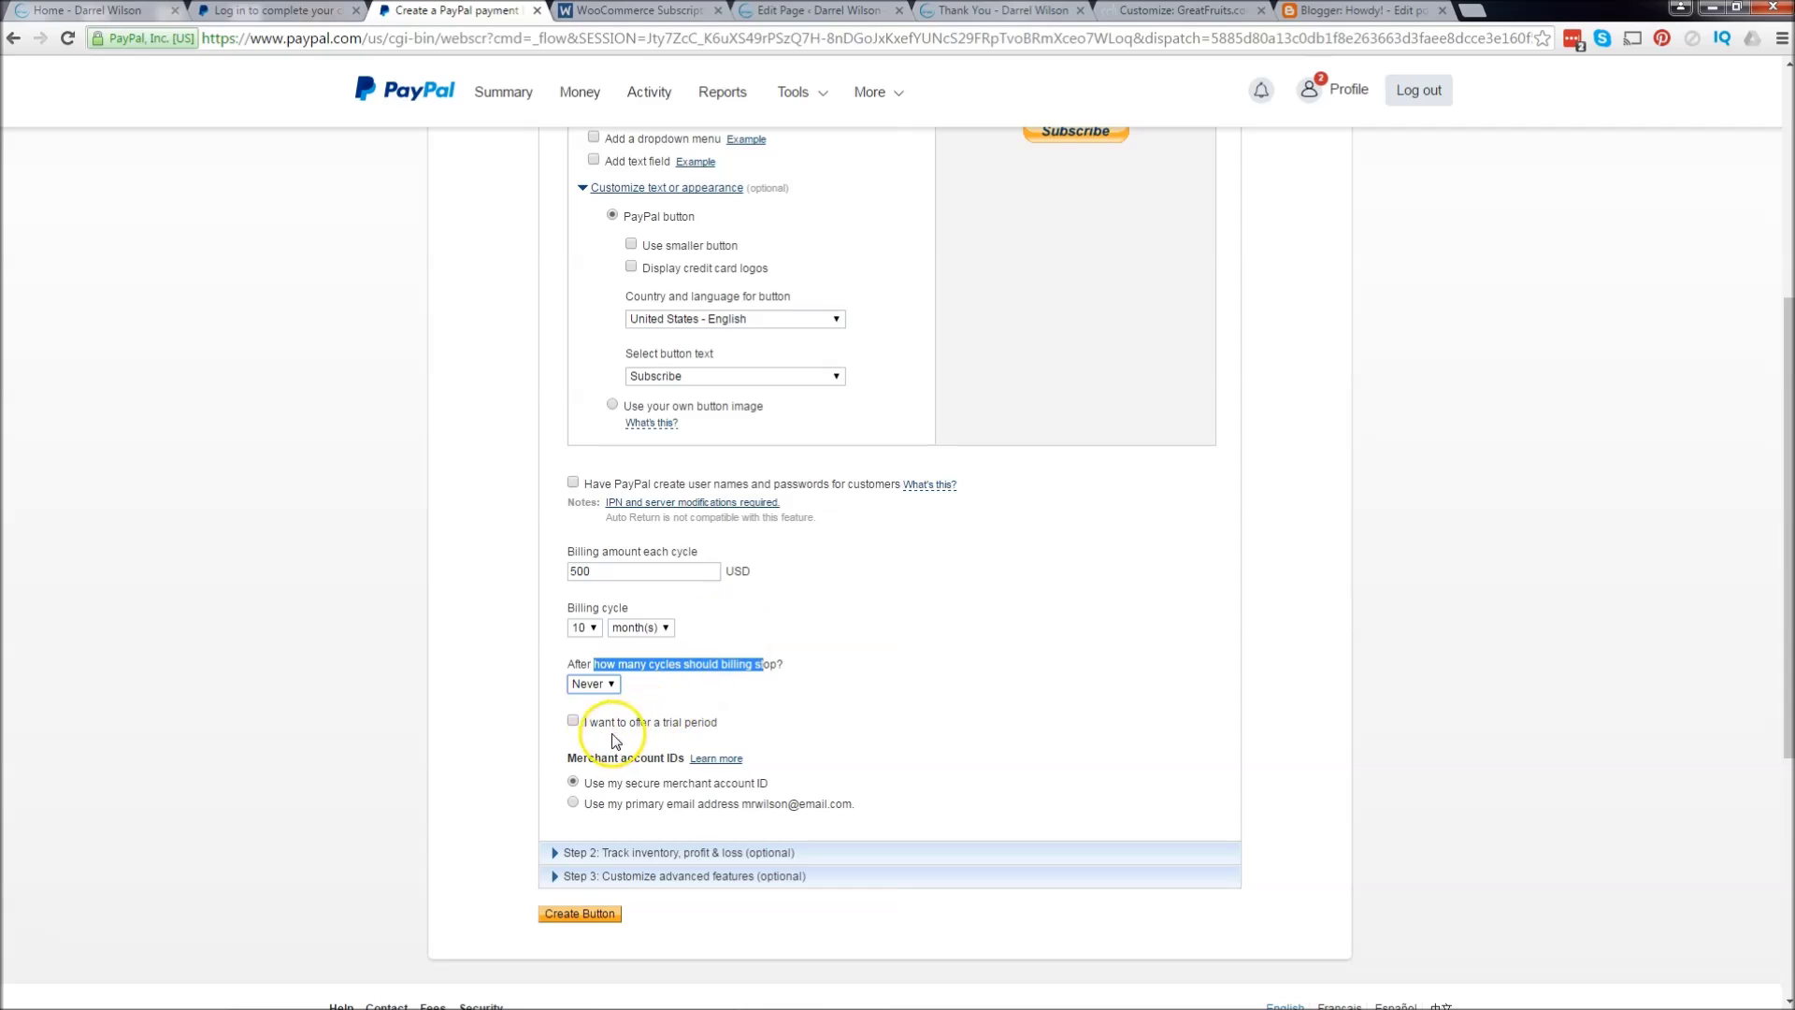
click(573, 722)
scroll(689, 711, down, 1)
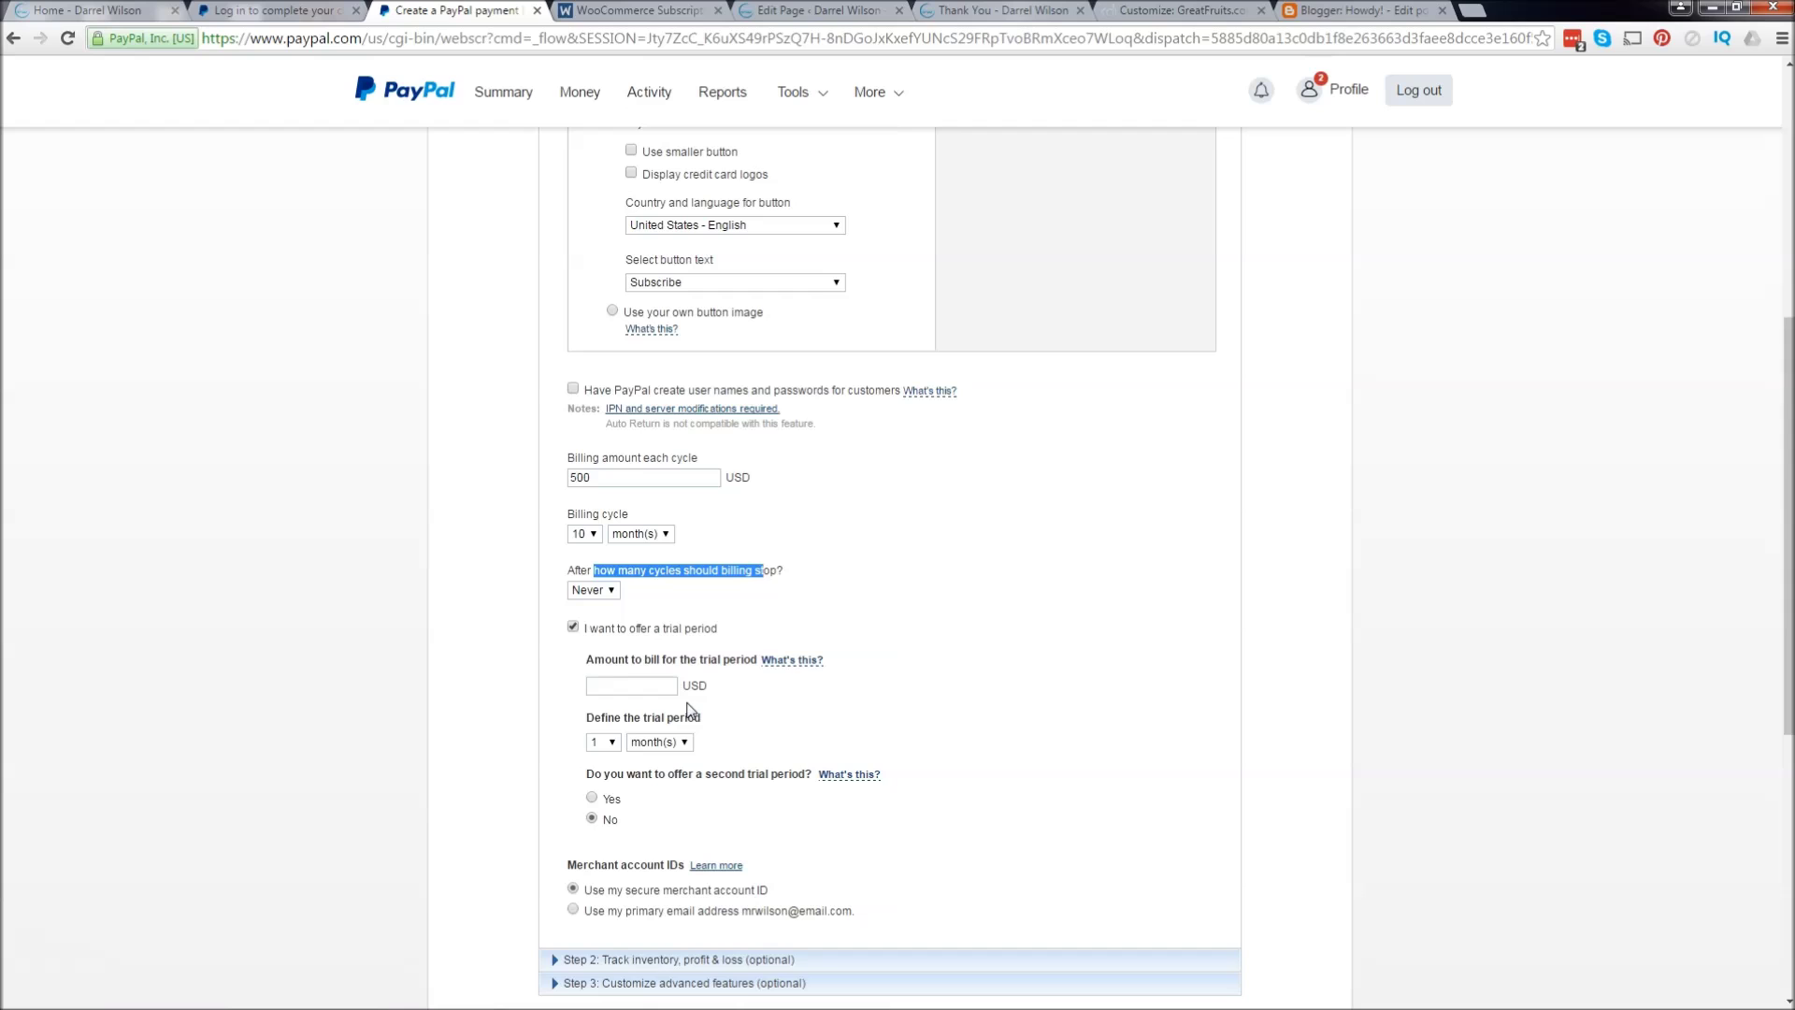
scroll(655, 682, down, 1)
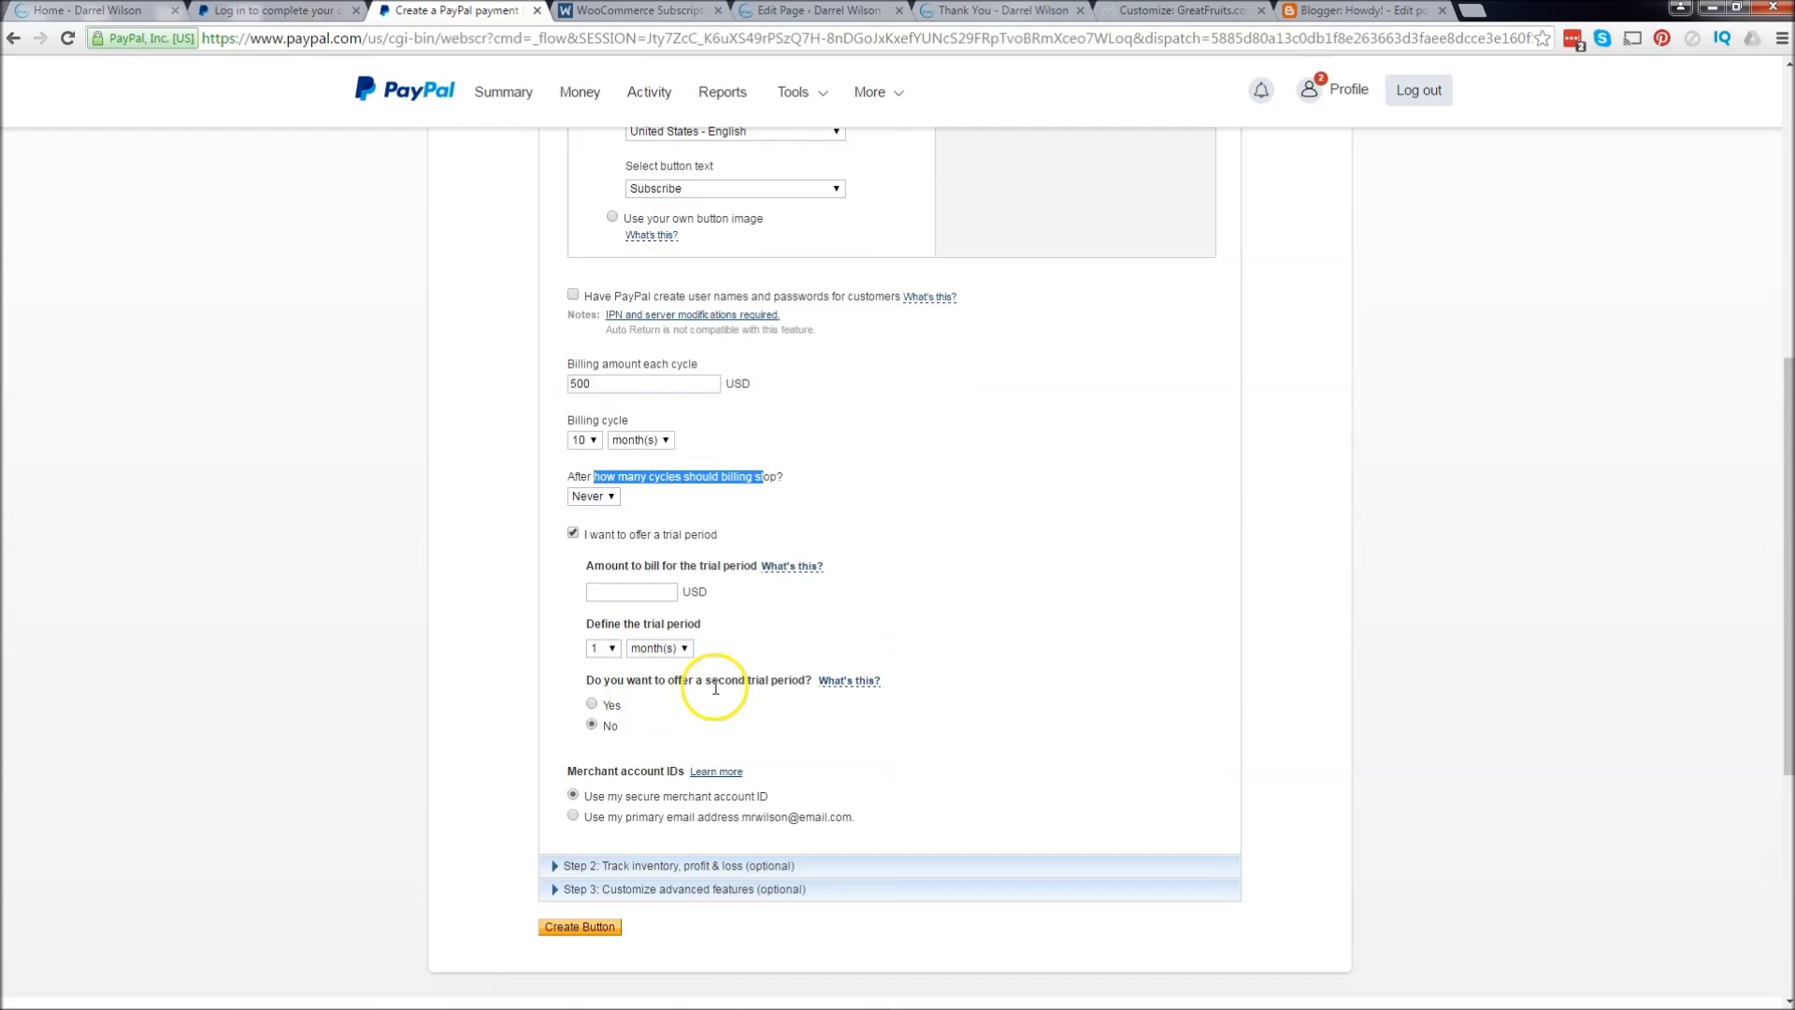
scroll(702, 685, down, 1)
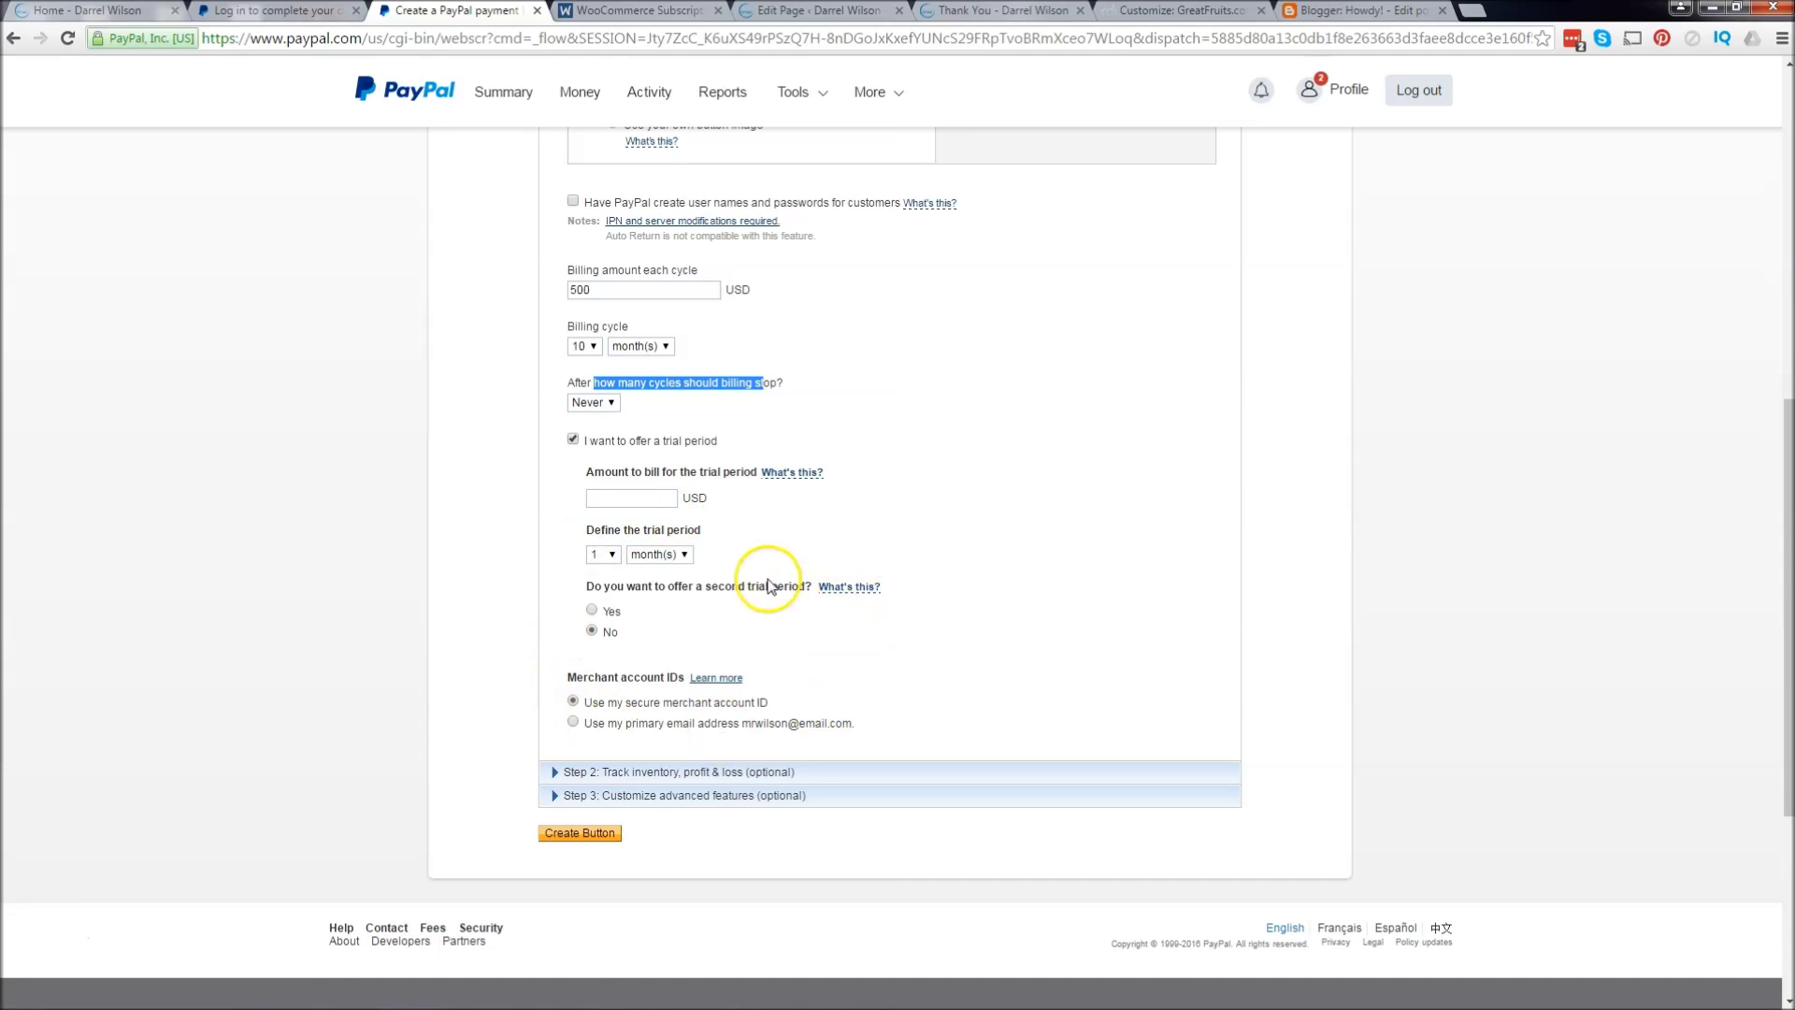
click(570, 440)
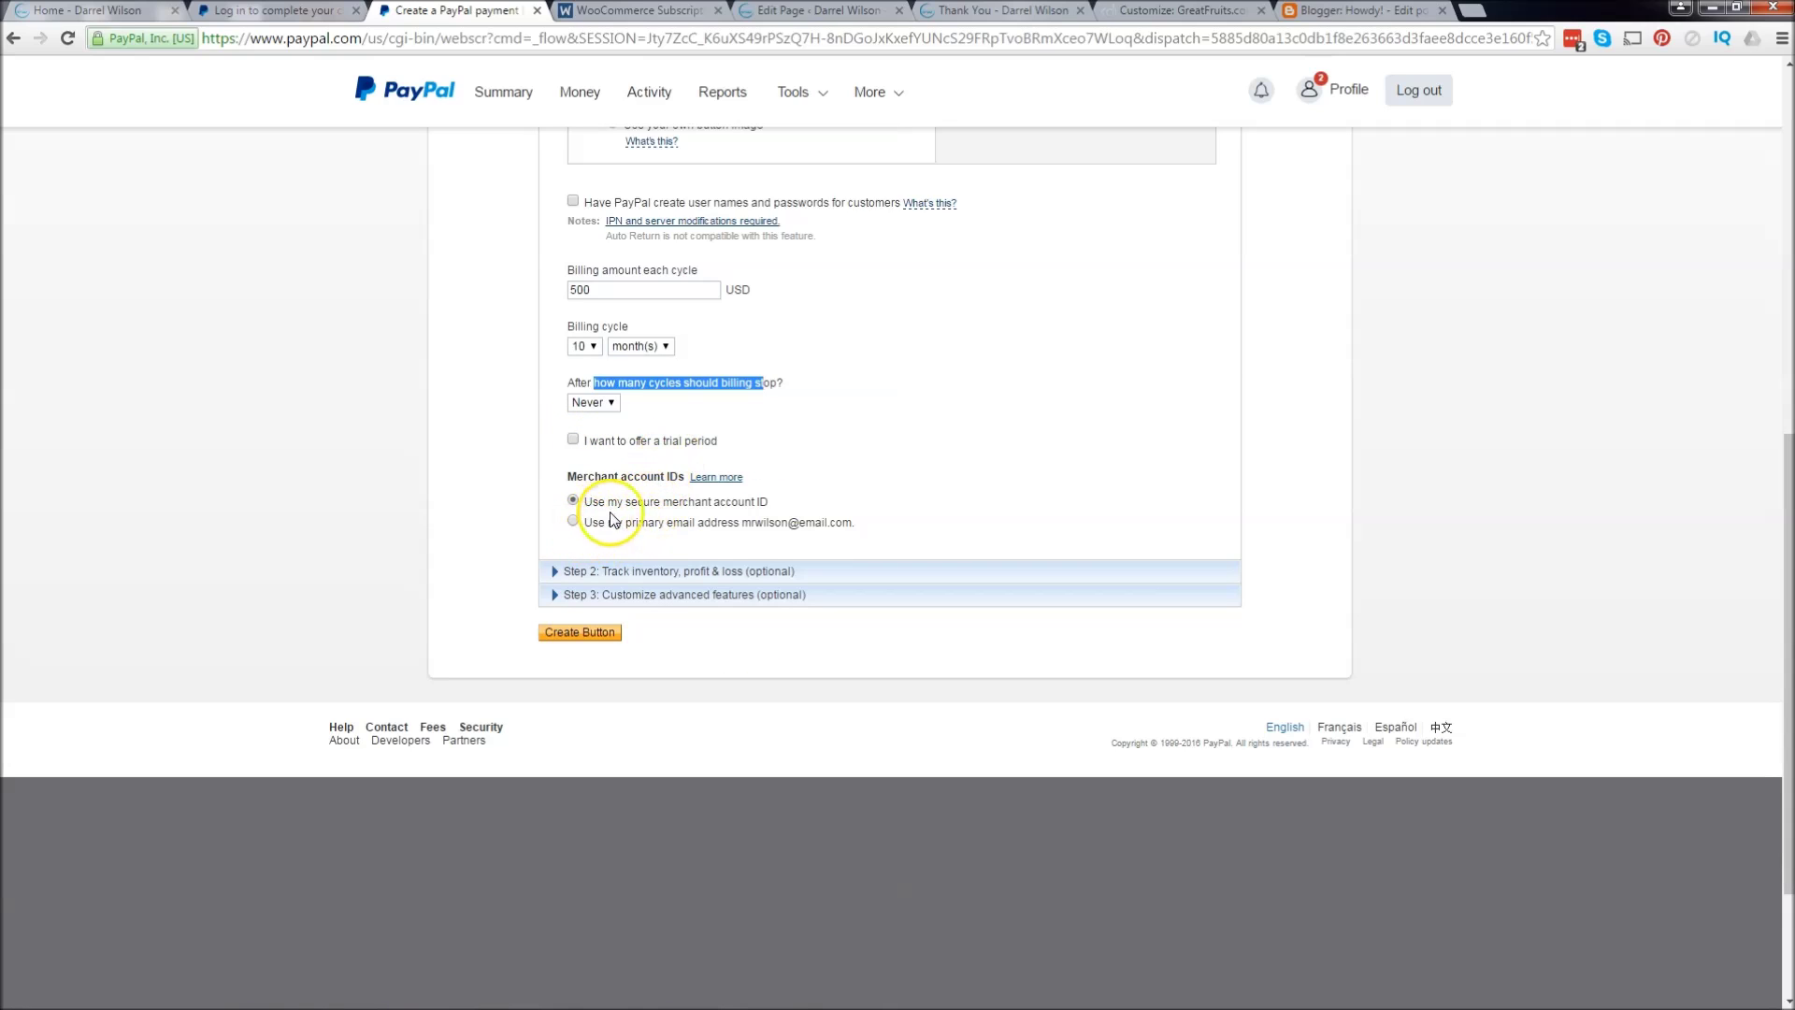
drag(620, 510, 779, 508)
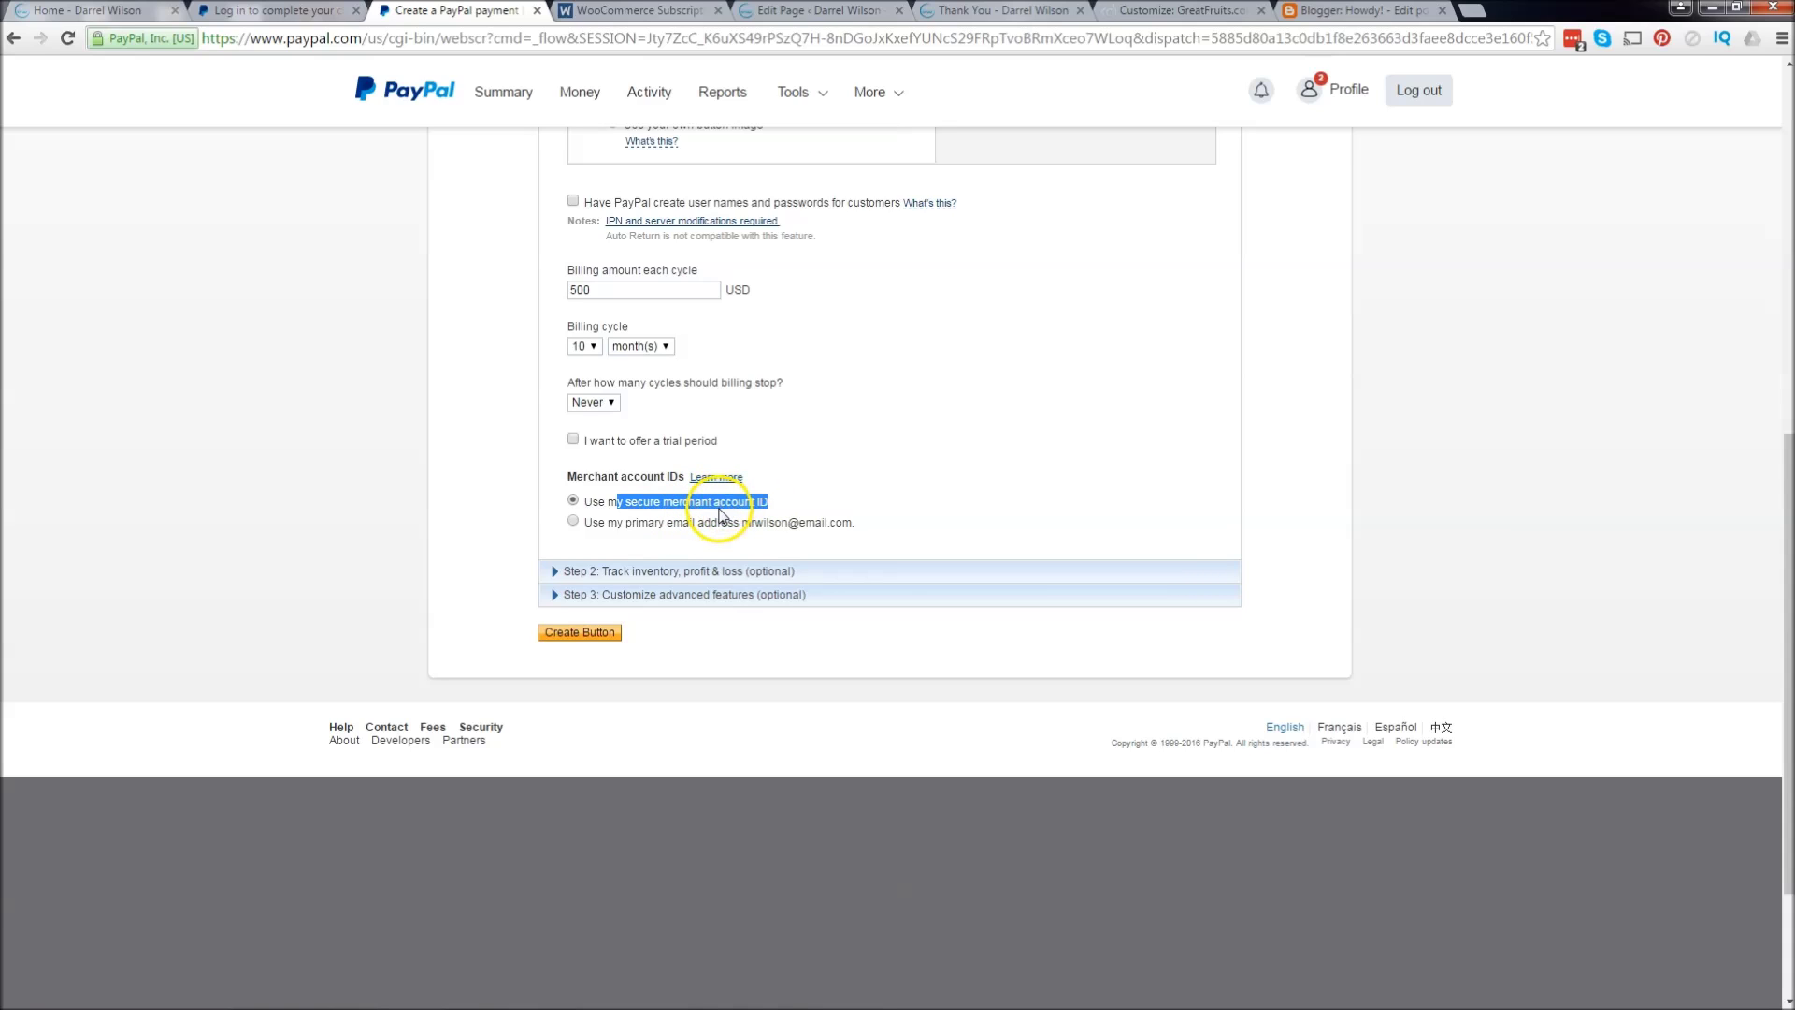
drag(631, 502, 842, 522)
Step: Expand the advanced checkout options and choose No for asking customers' shipping address
click(687, 570)
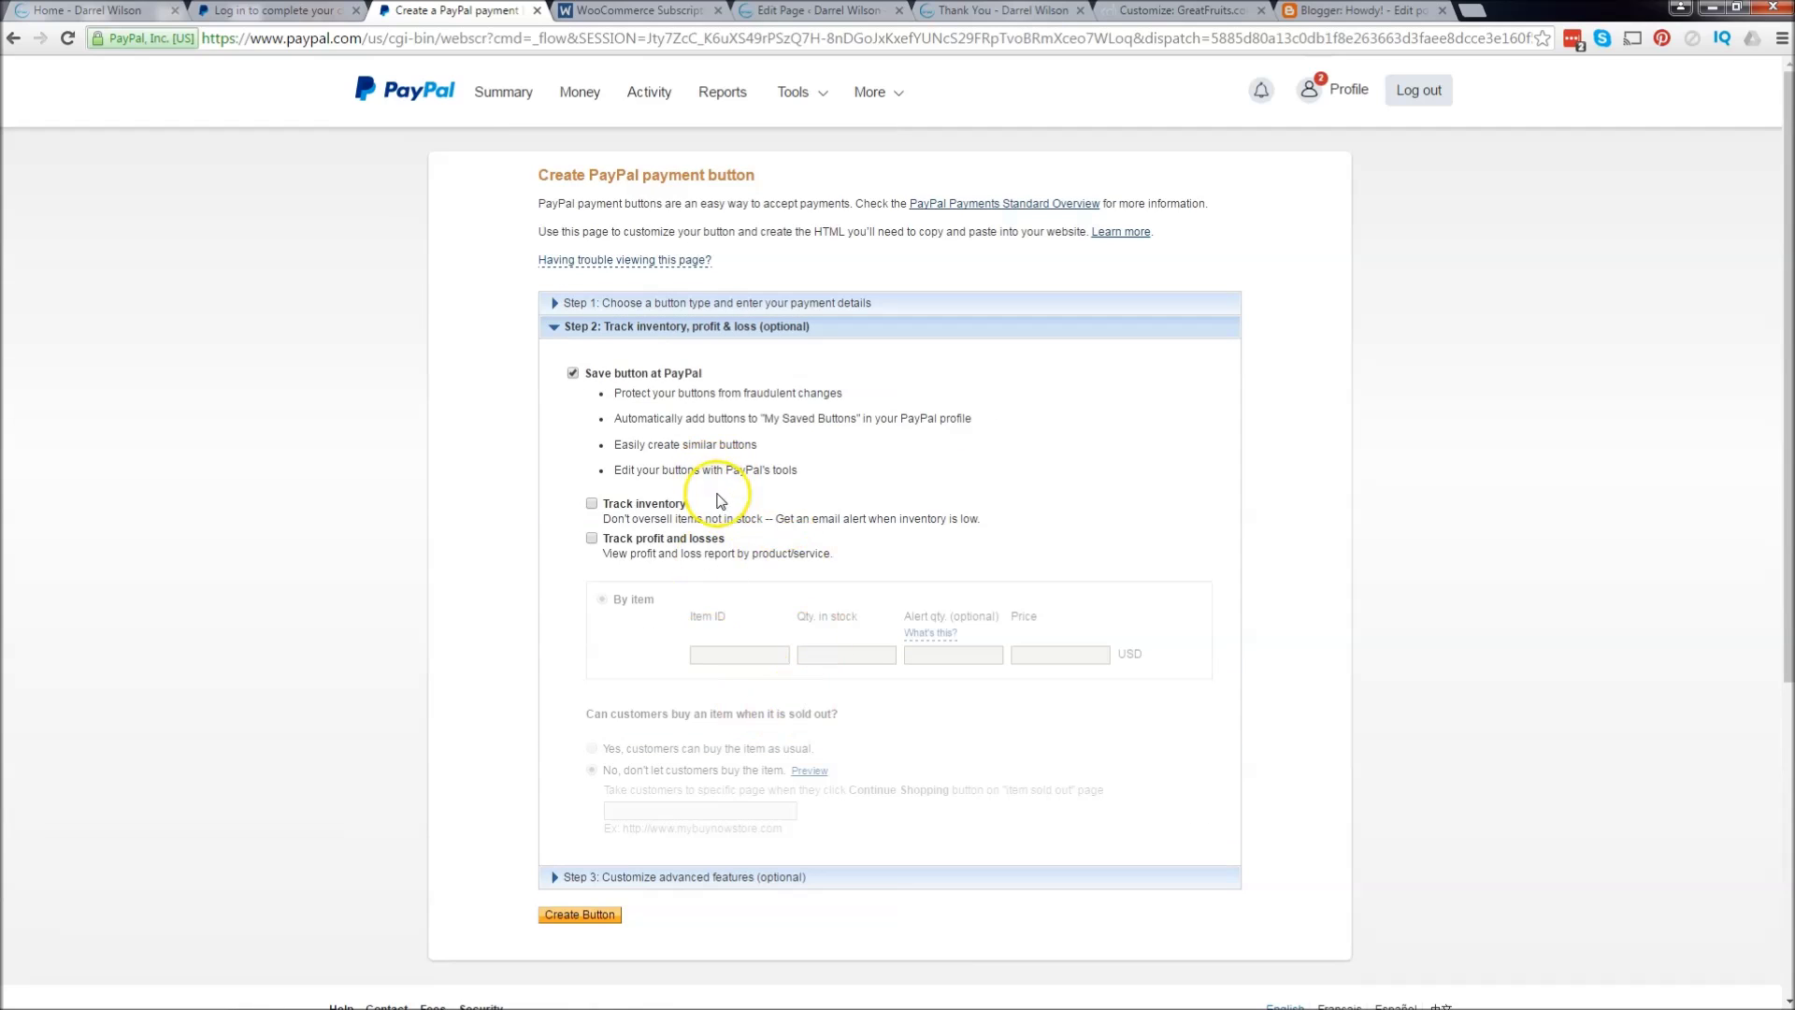
click(731, 327)
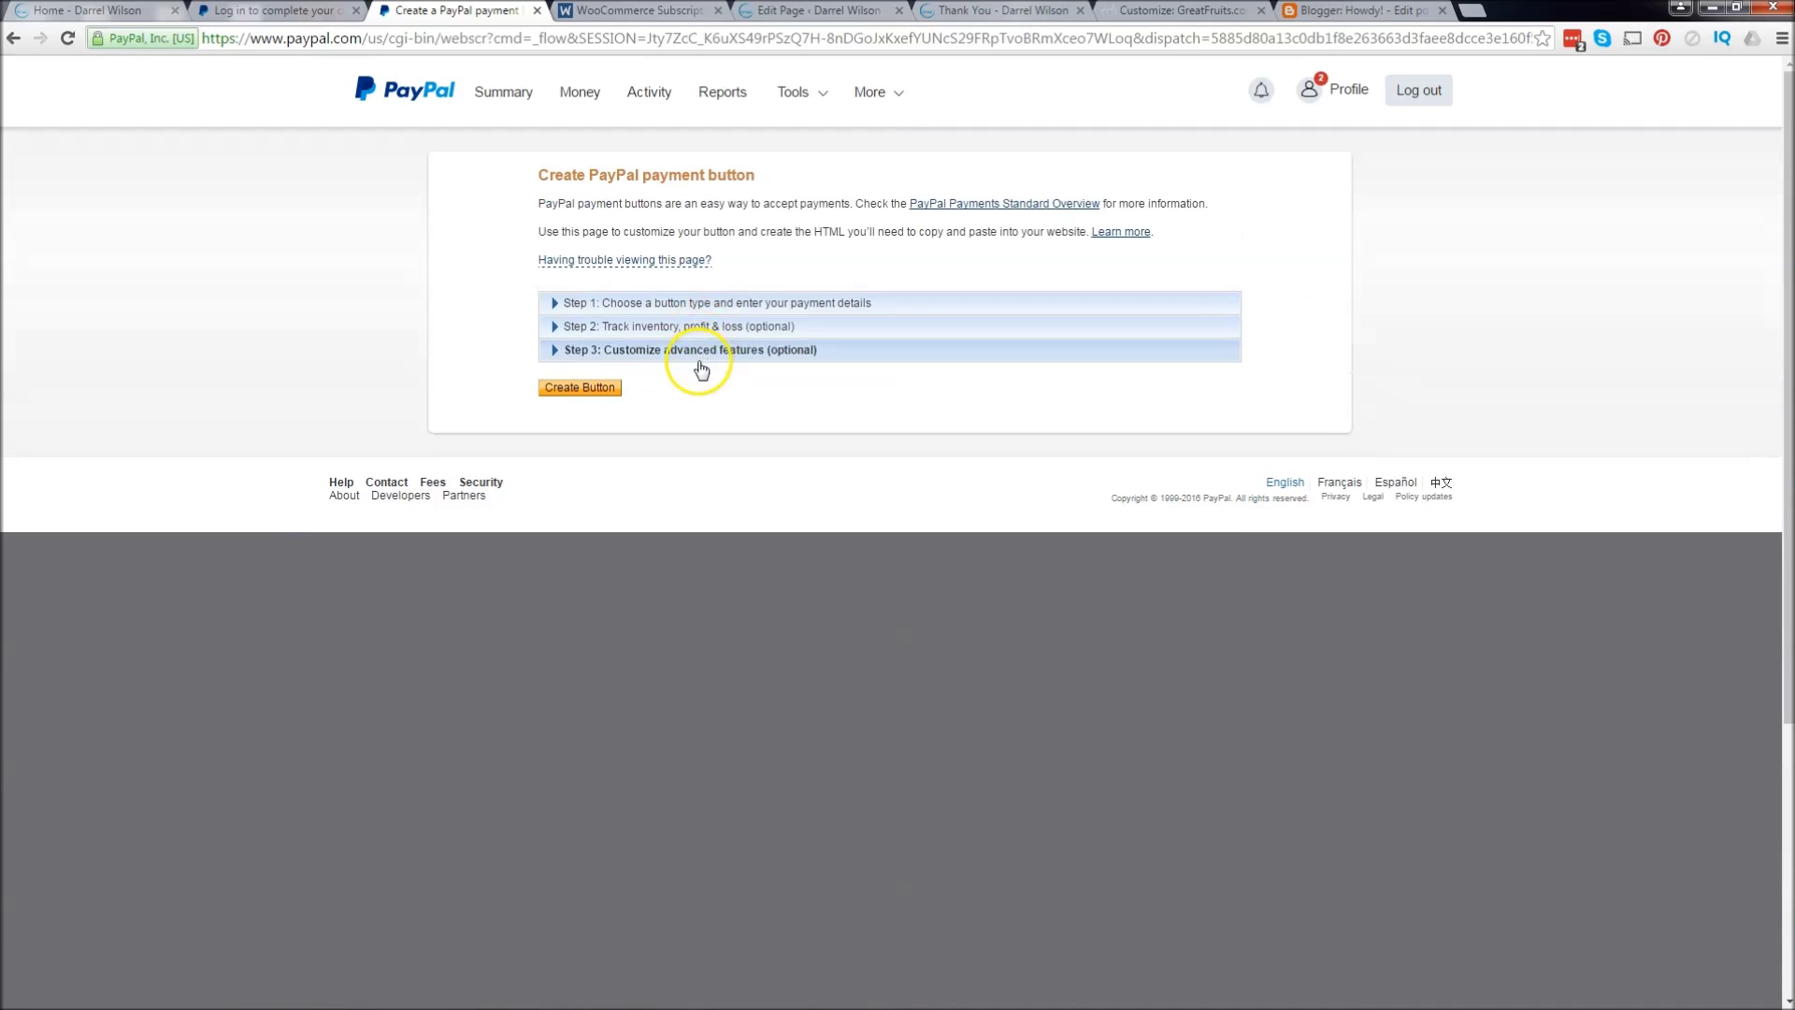
click(696, 362)
scroll(700, 369, down, 2)
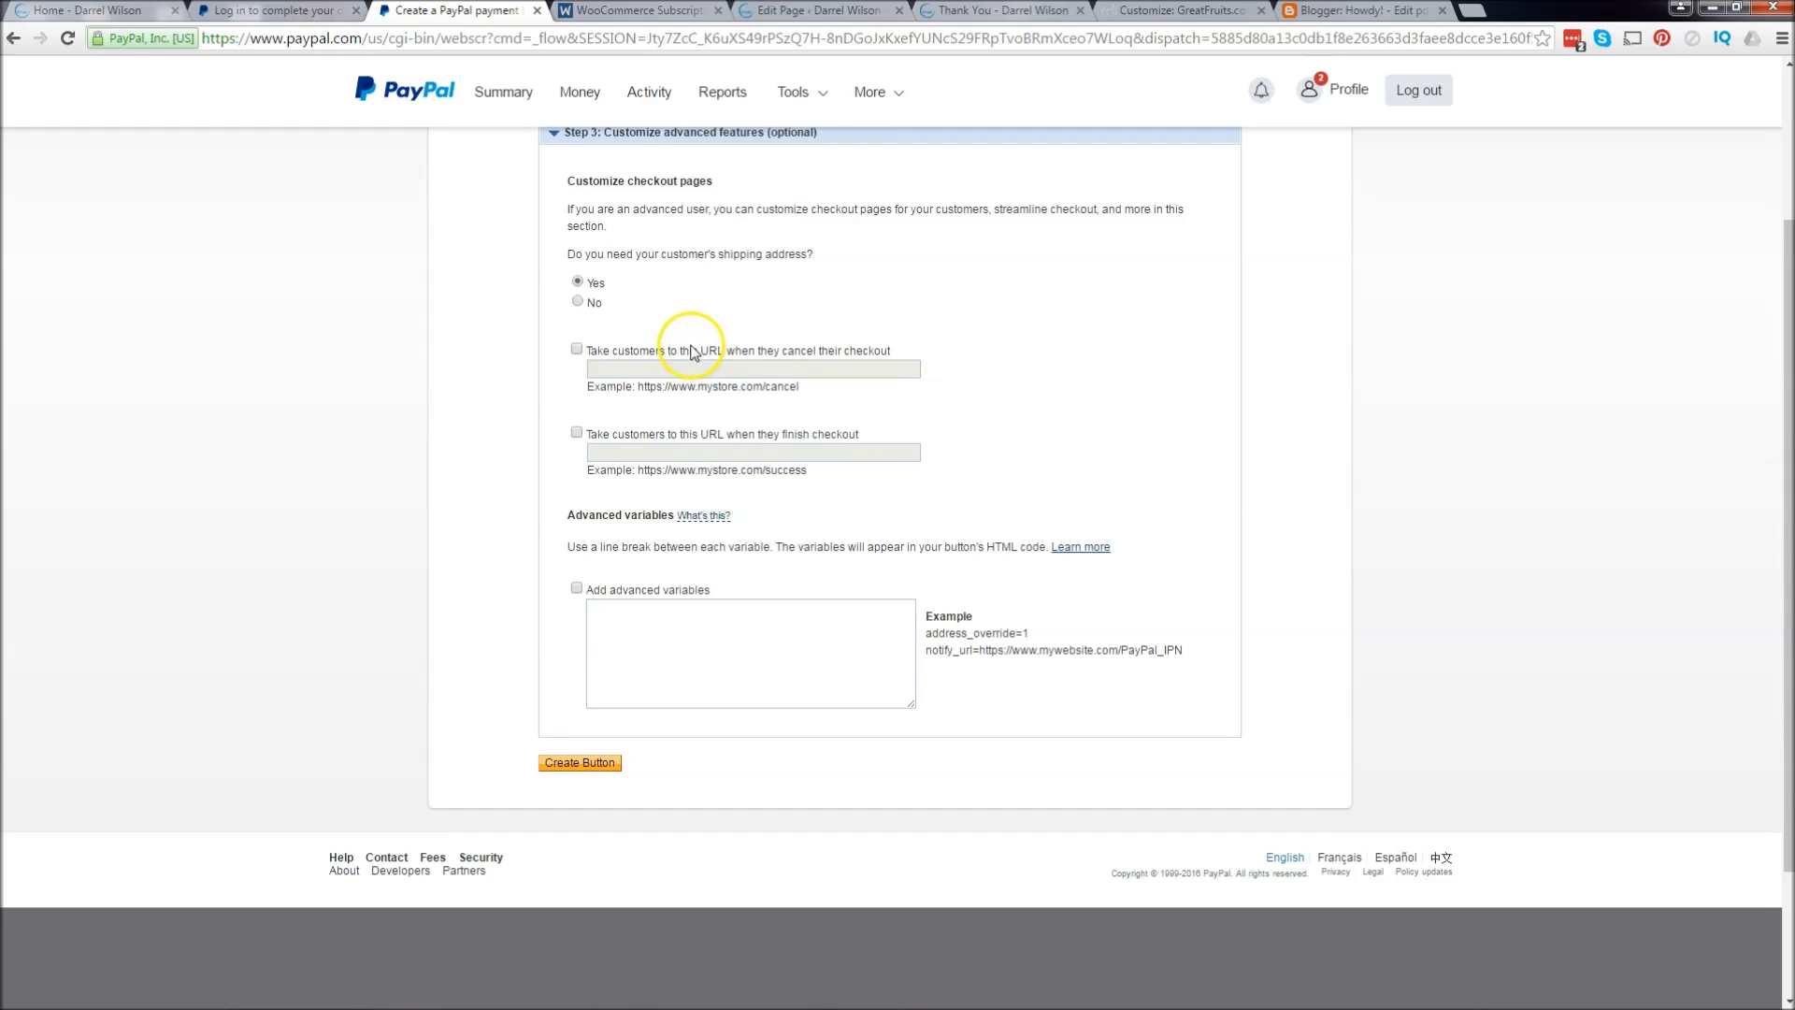
drag(576, 248, 827, 250)
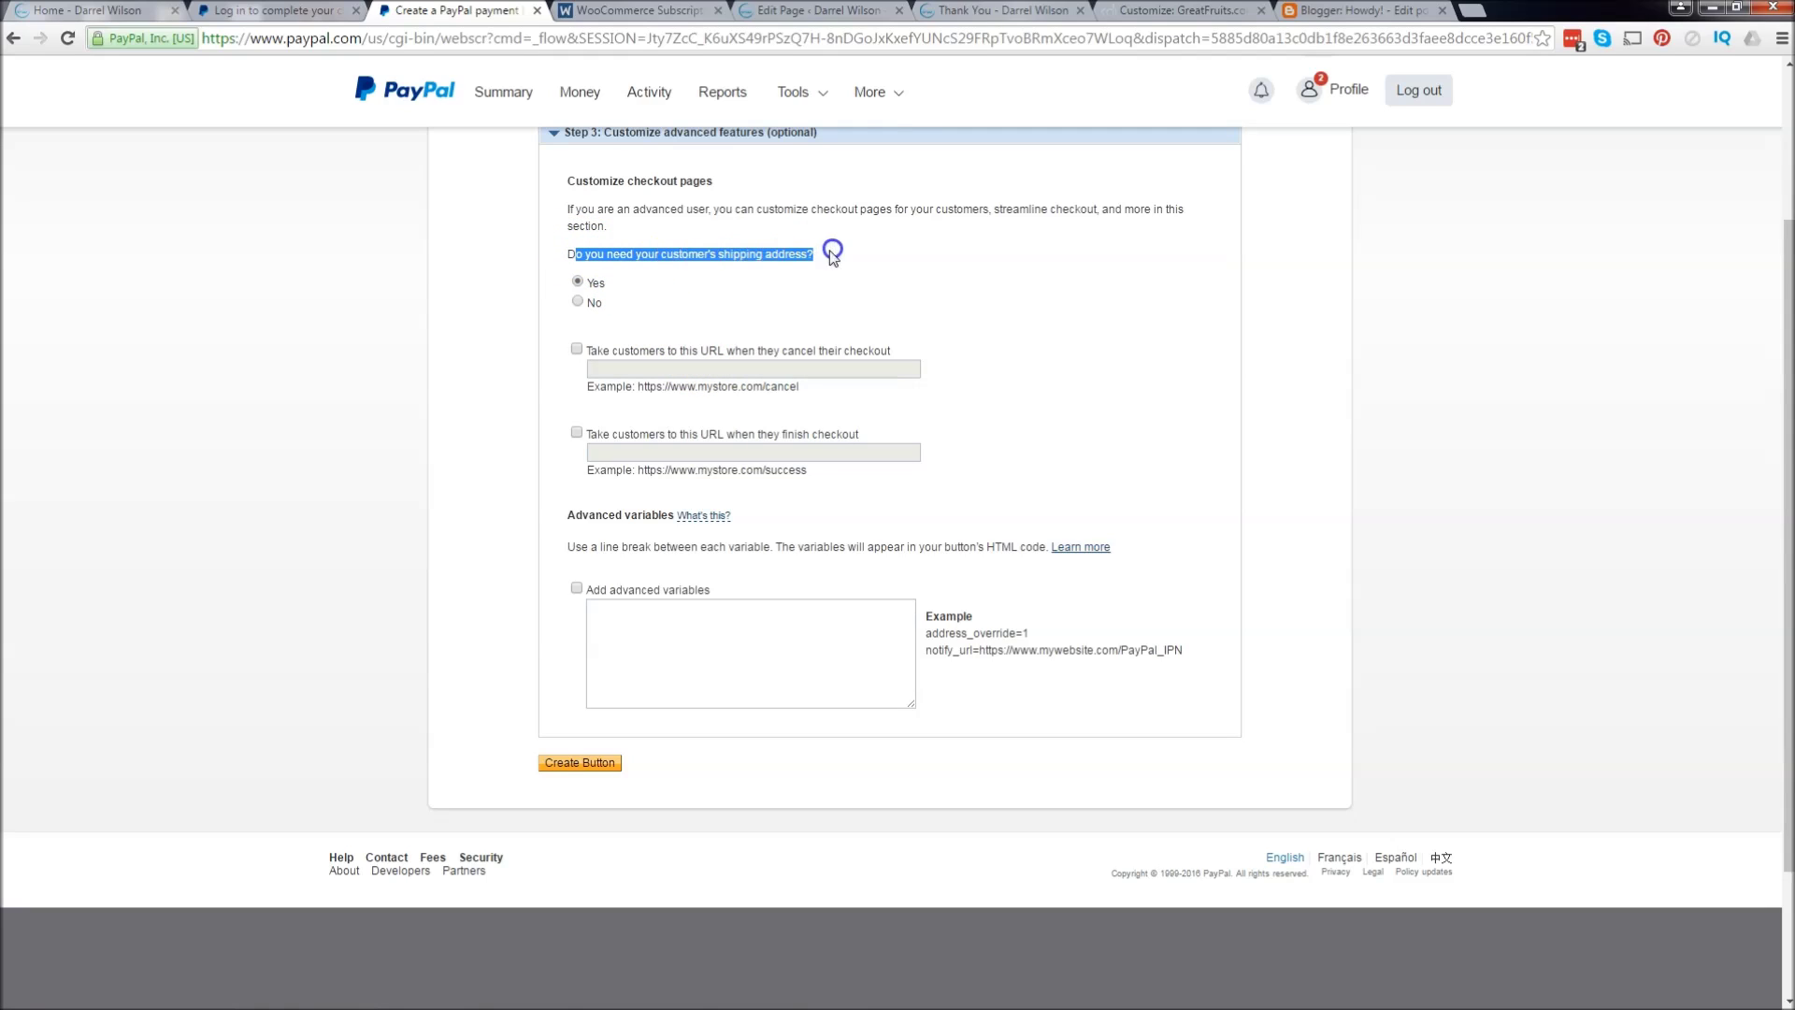
click(581, 300)
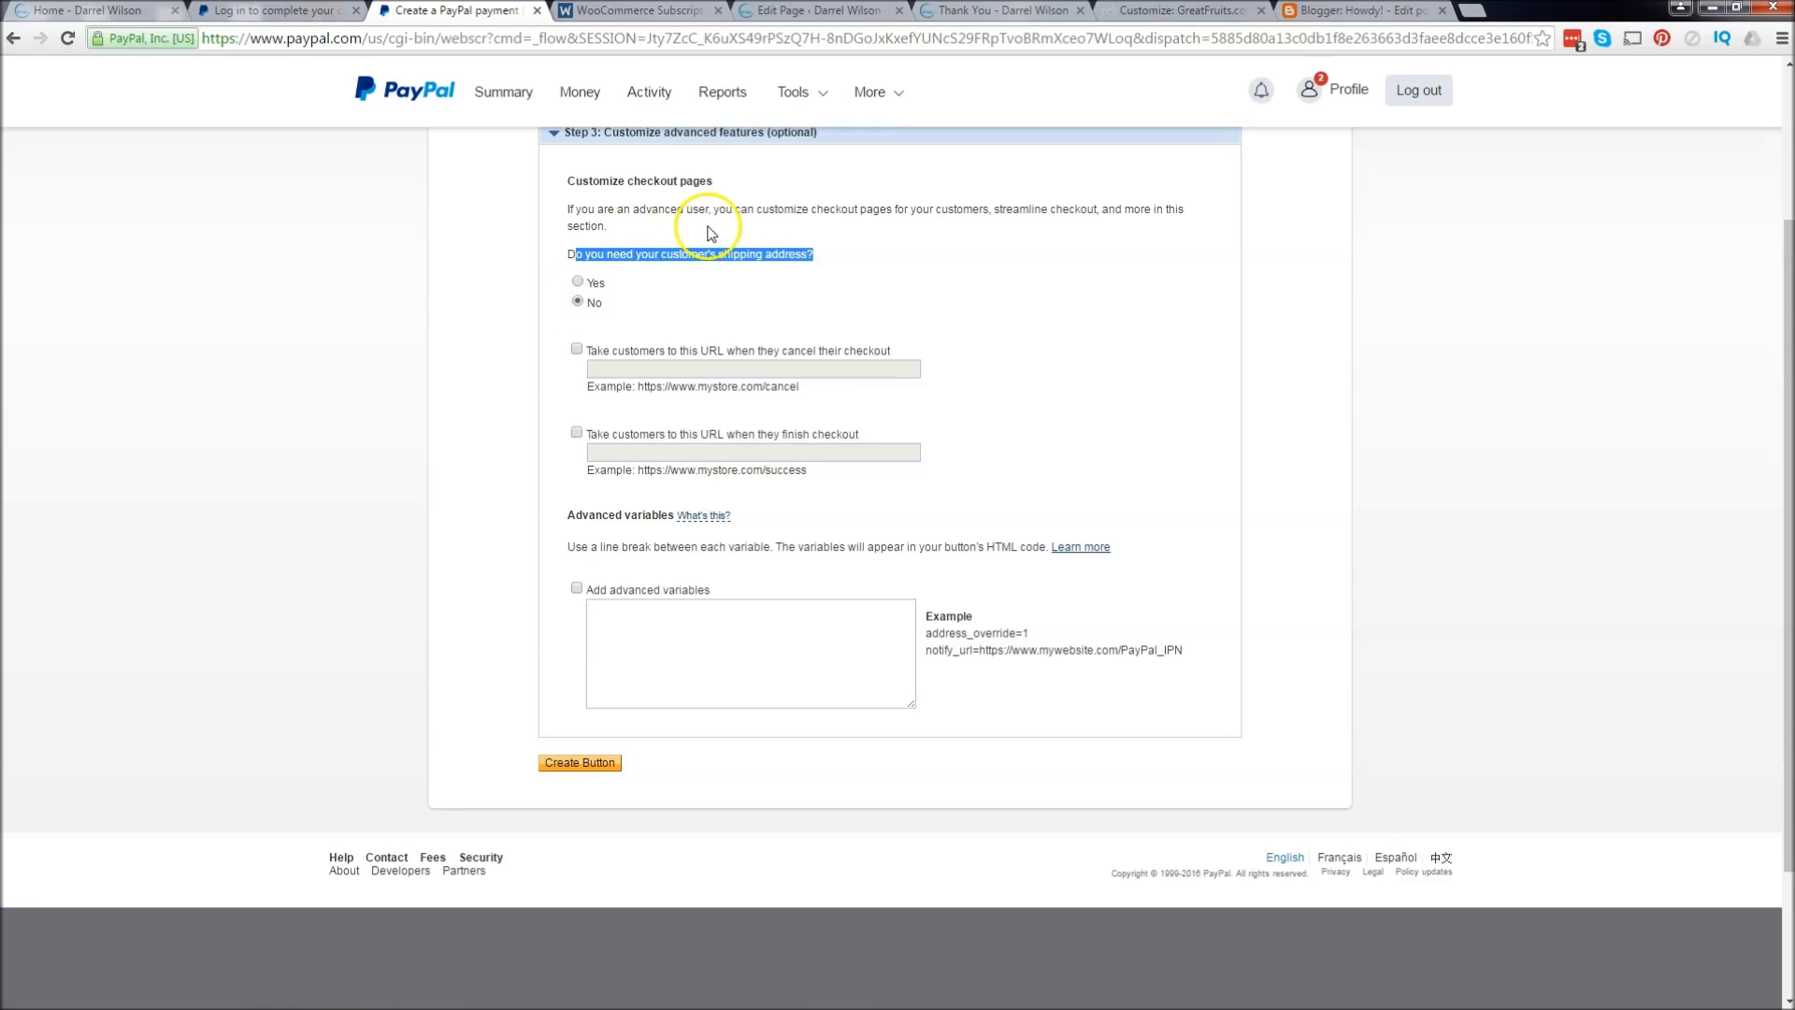
click(577, 434)
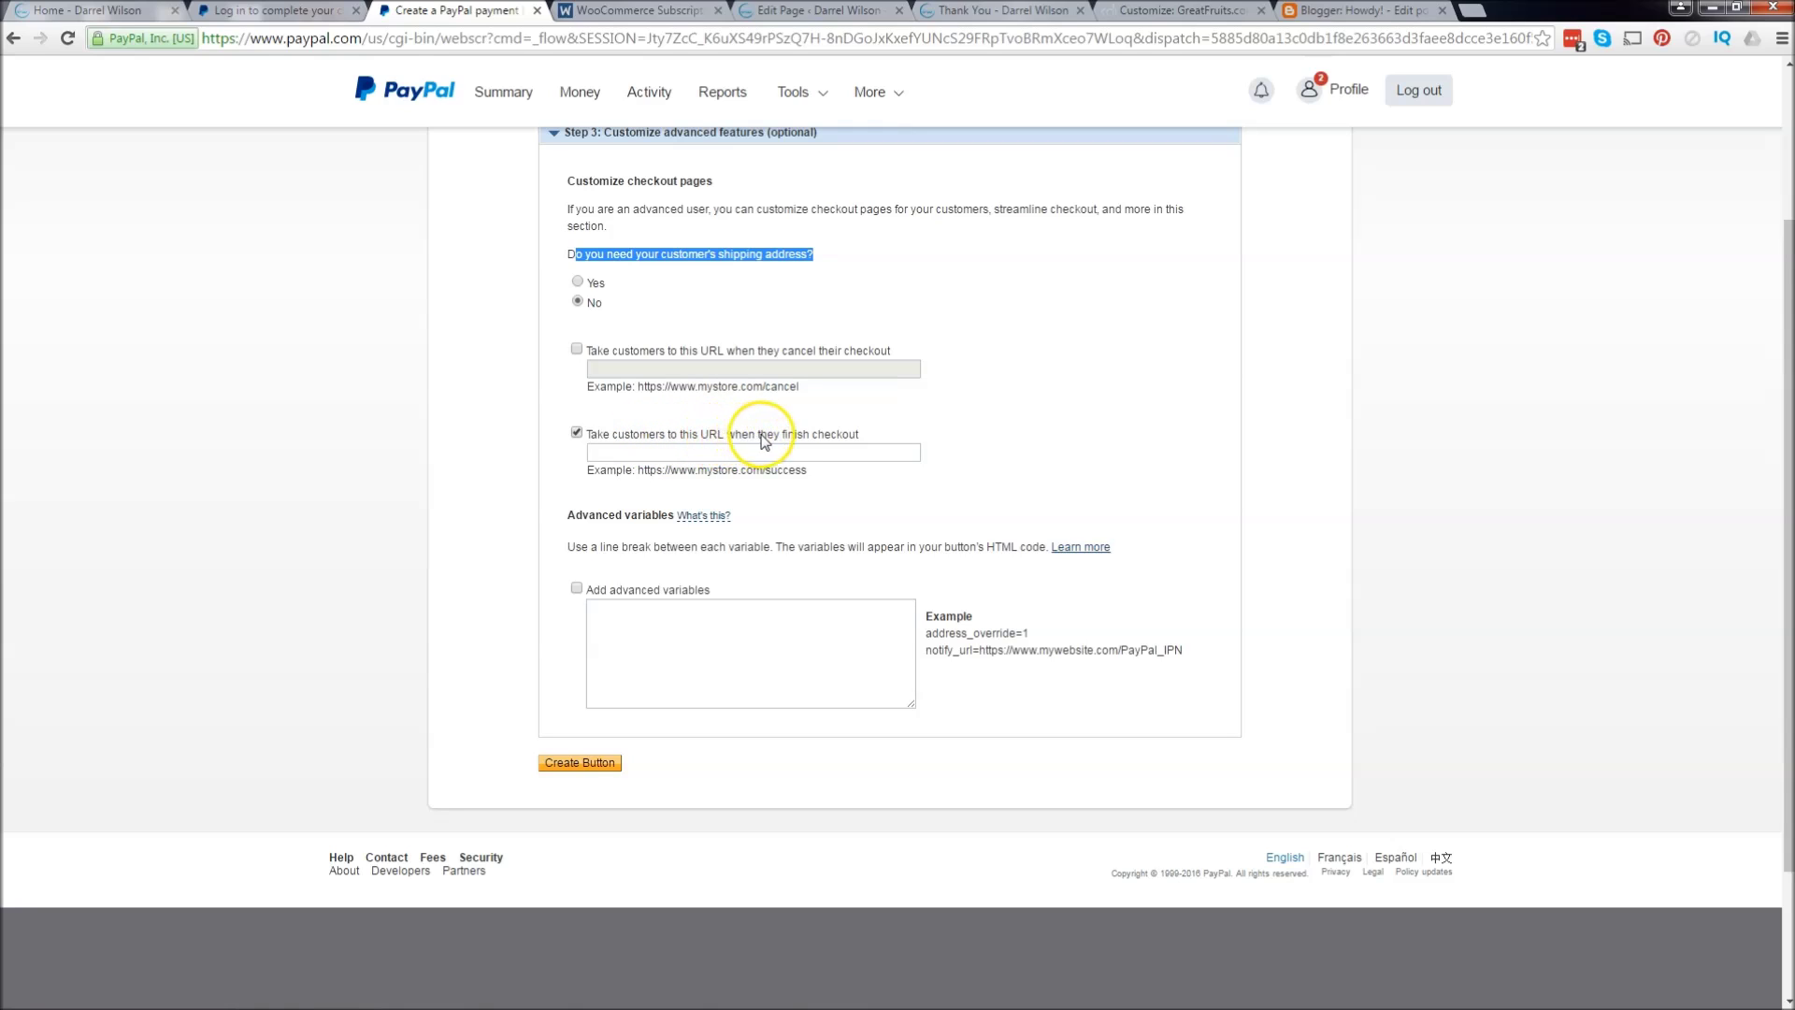
click(745, 456)
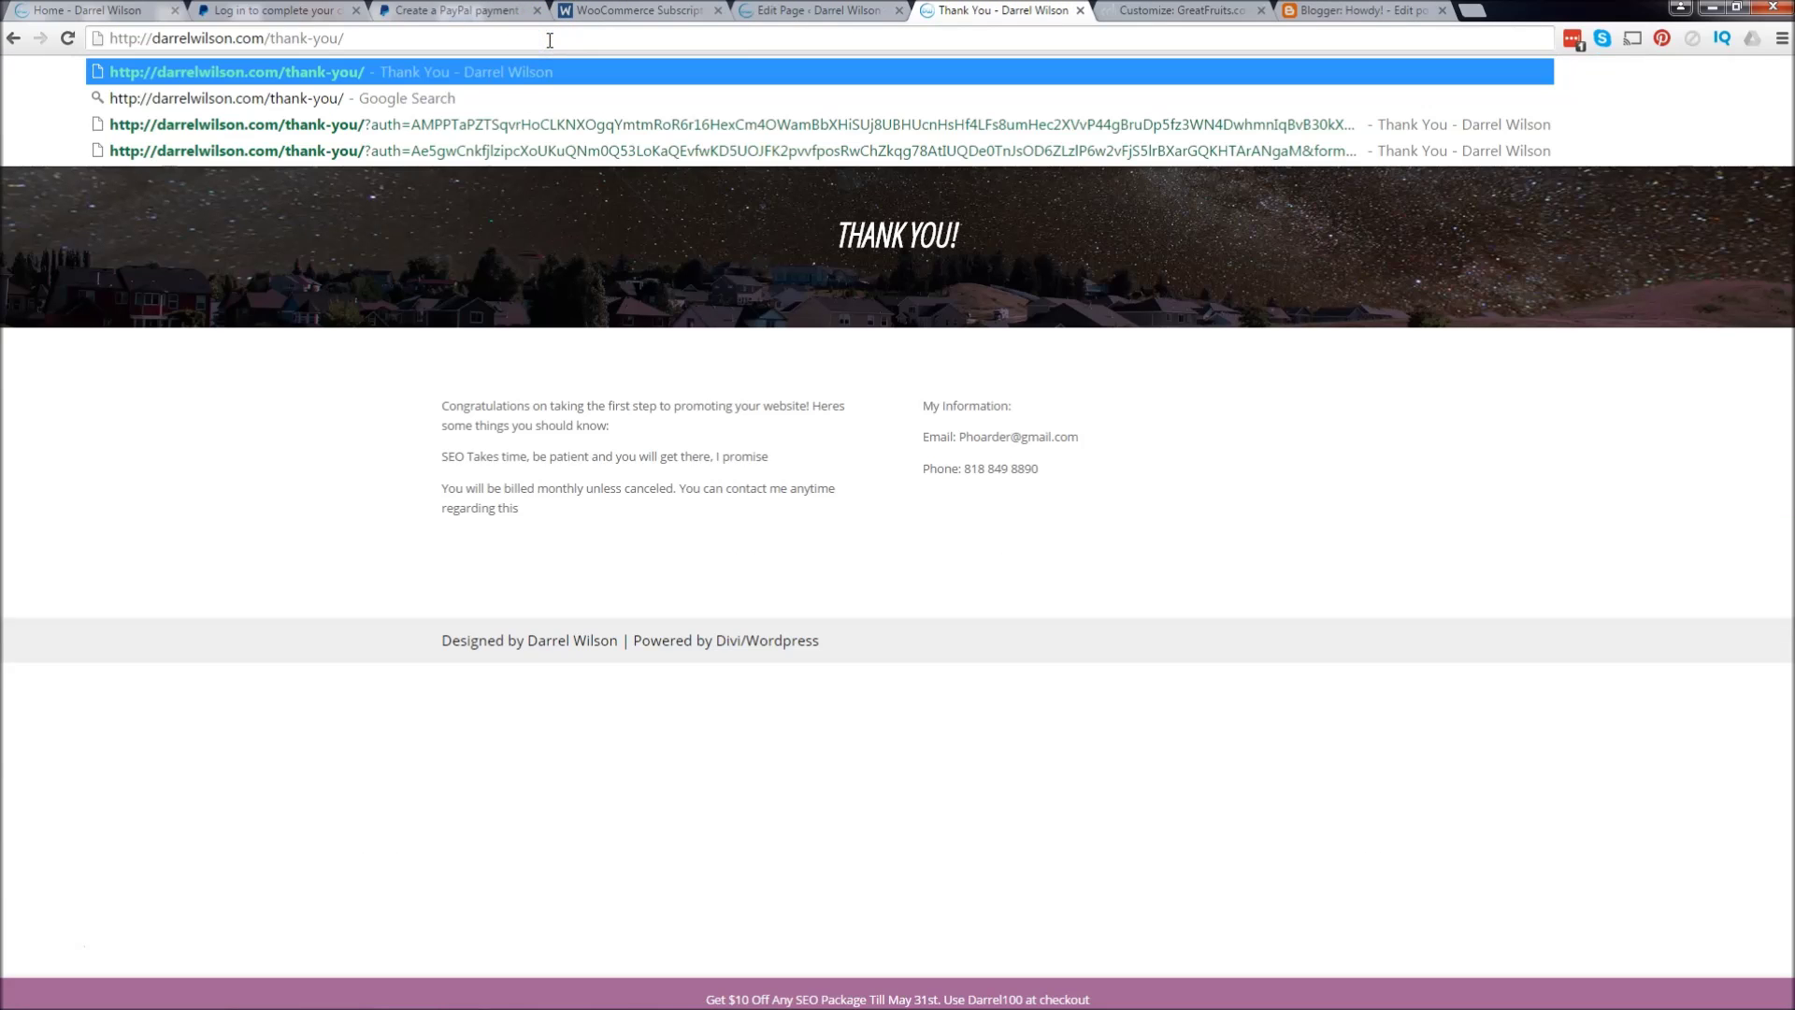
key(ctrl+shift+Tab)
key(ctrl+shift+Tab)
key(ctrl+shift+Tab)
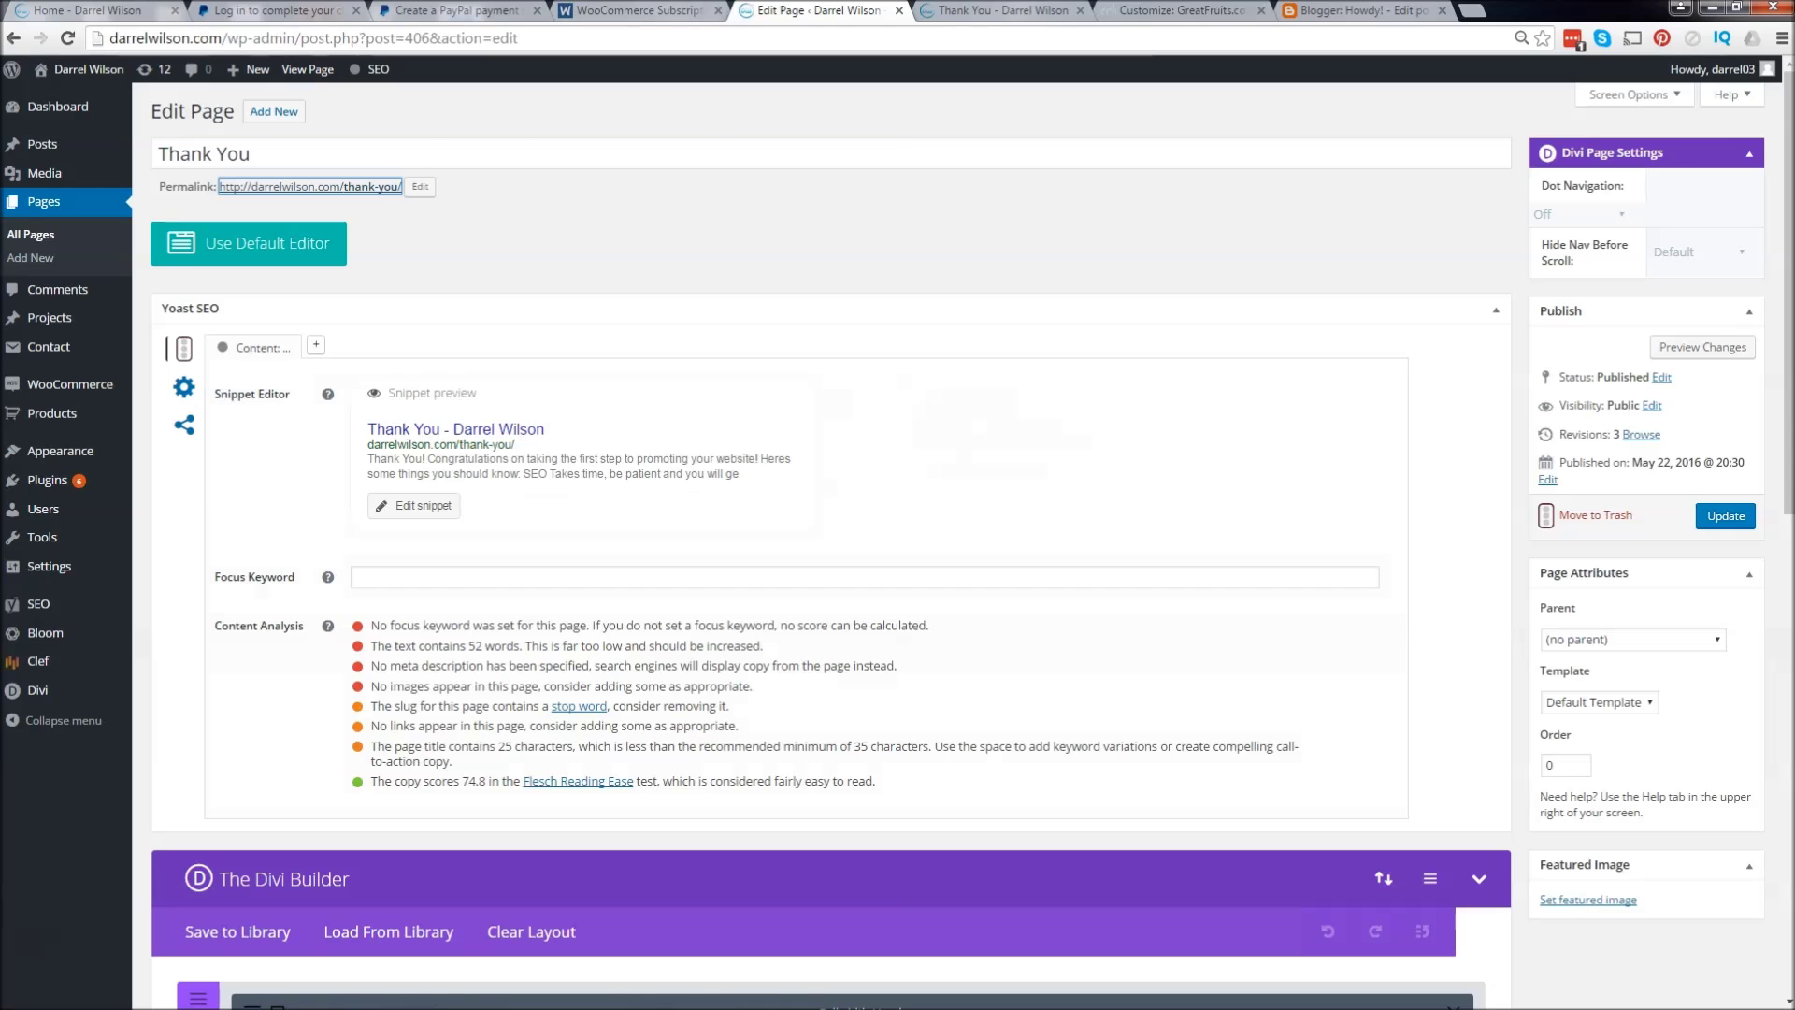
text(http://darrelwilson.com/thank-you/)
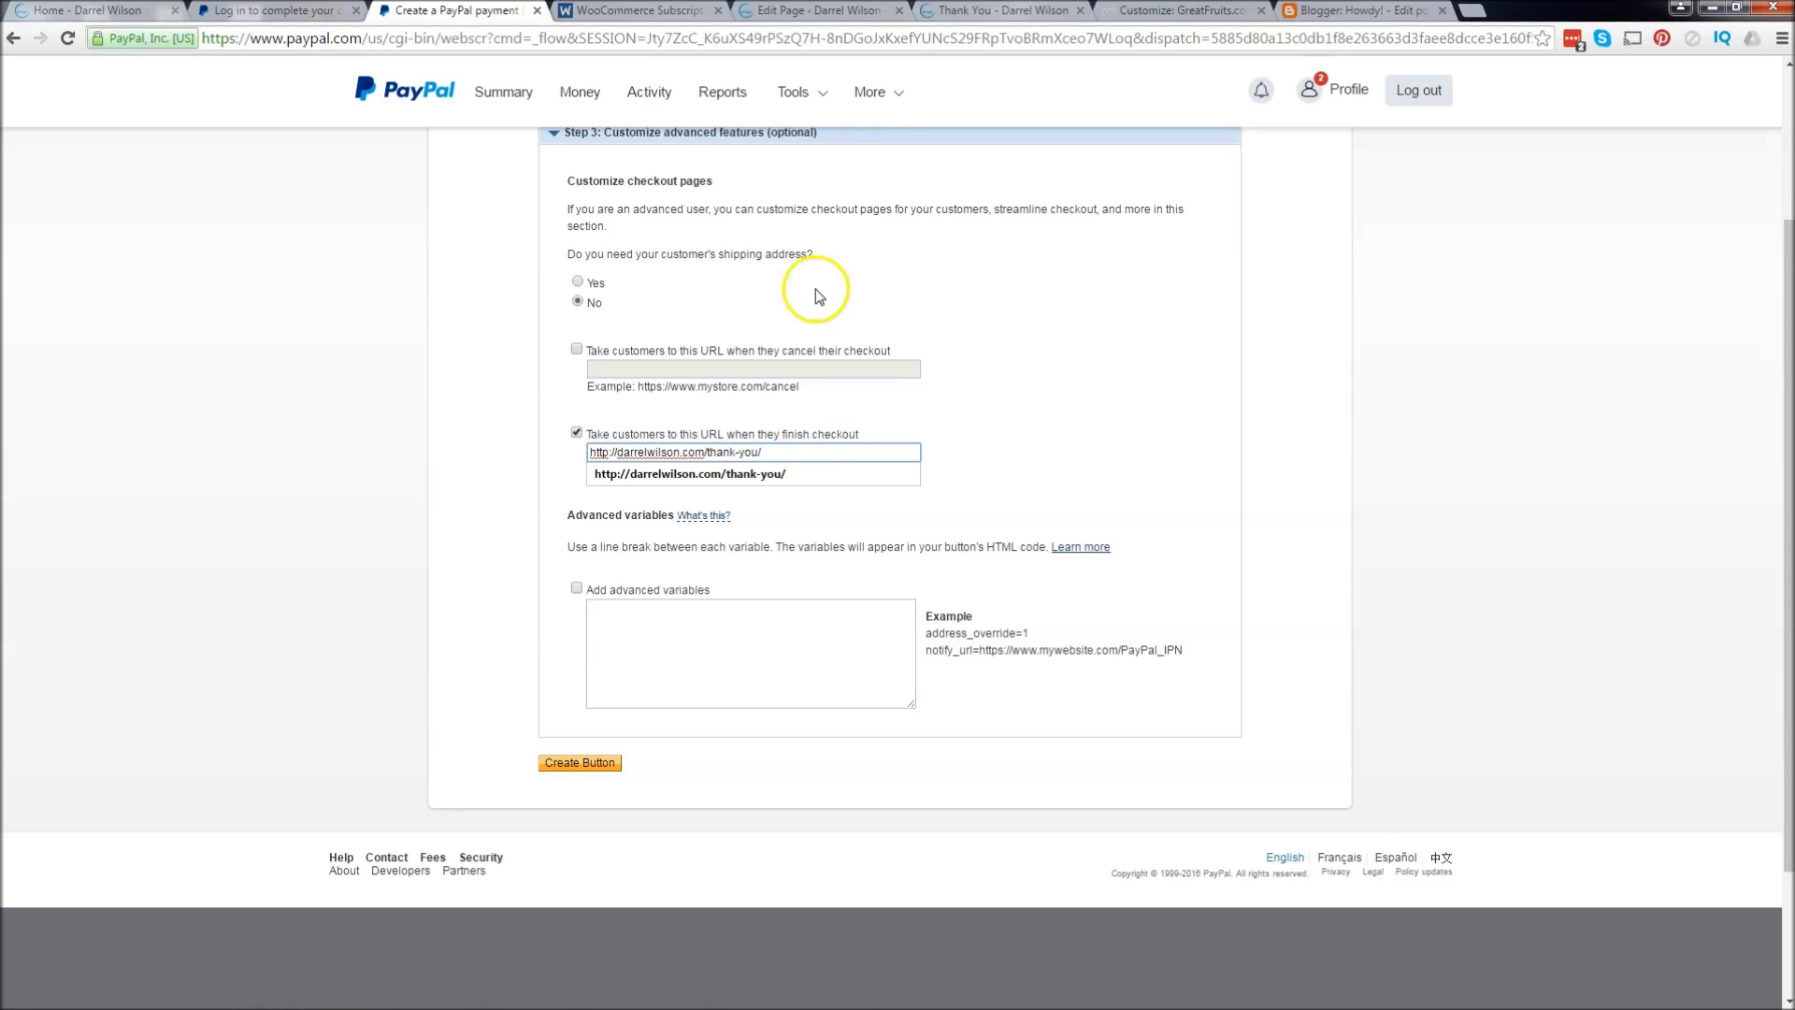
click(412, 682)
Step: Create the subscription button and review its generated HTML code
click(579, 763)
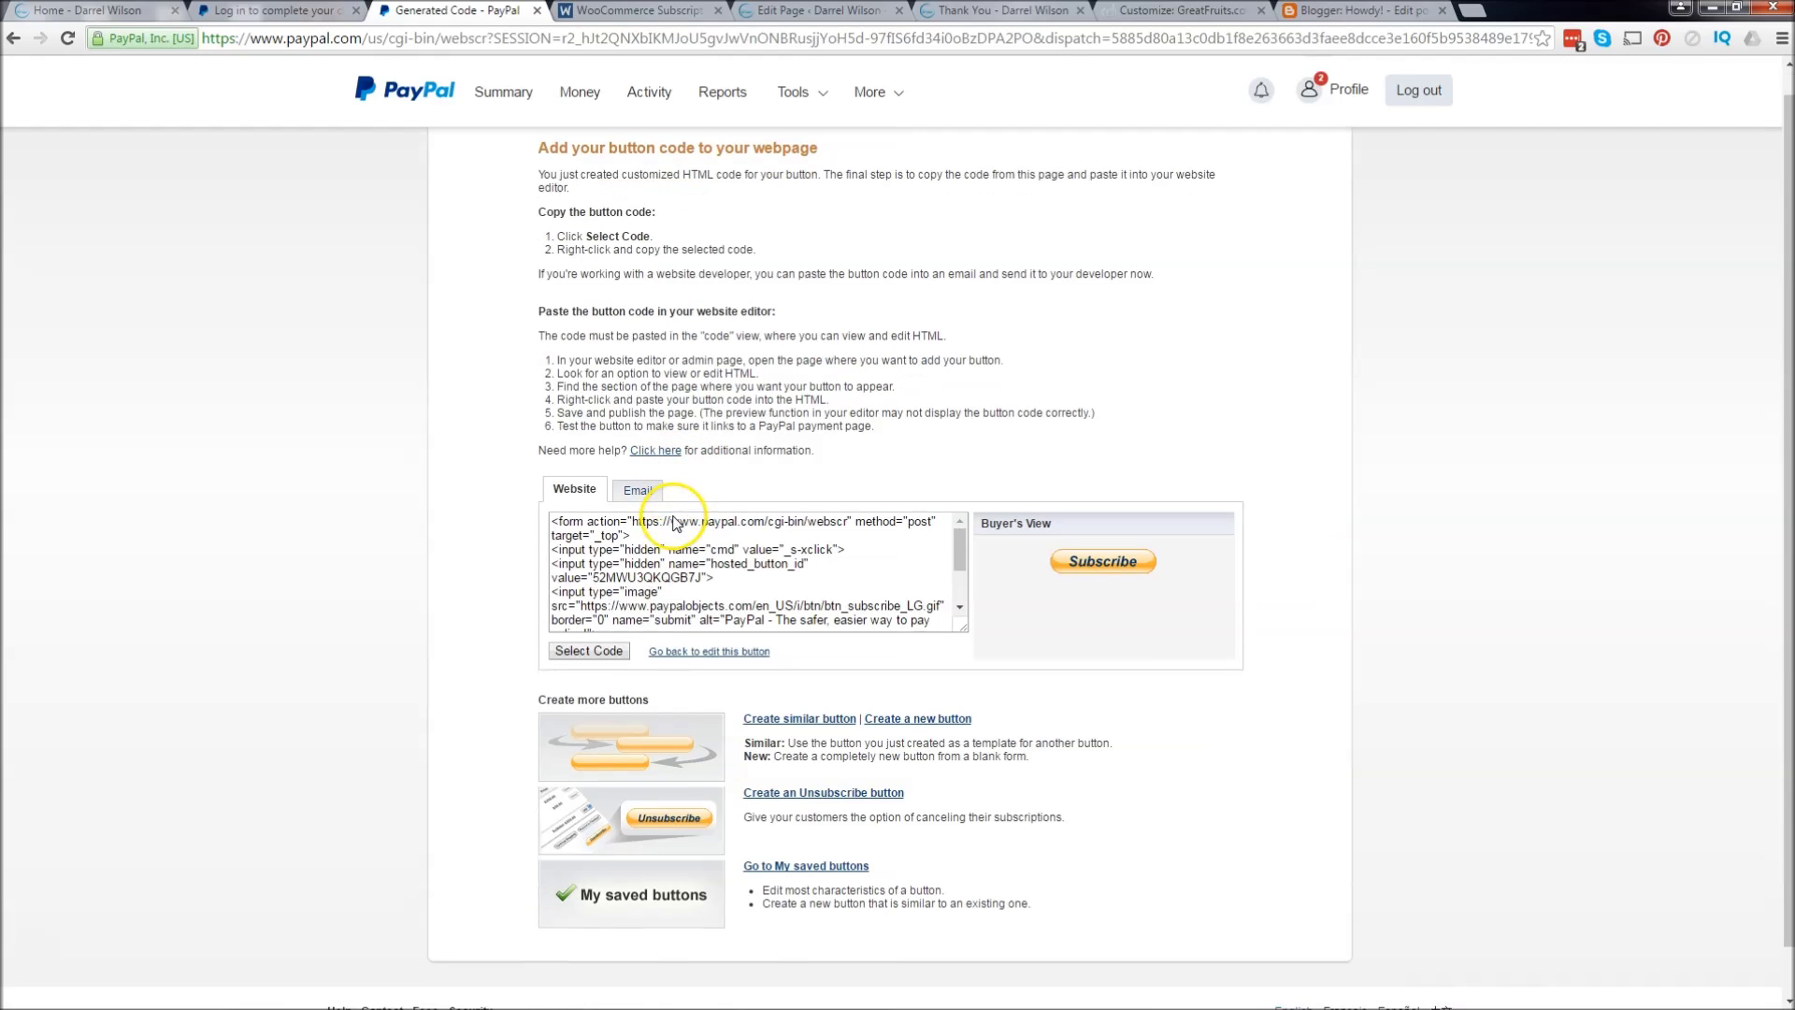
scroll(809, 529, down, 1)
scroll(810, 529, down, 1)
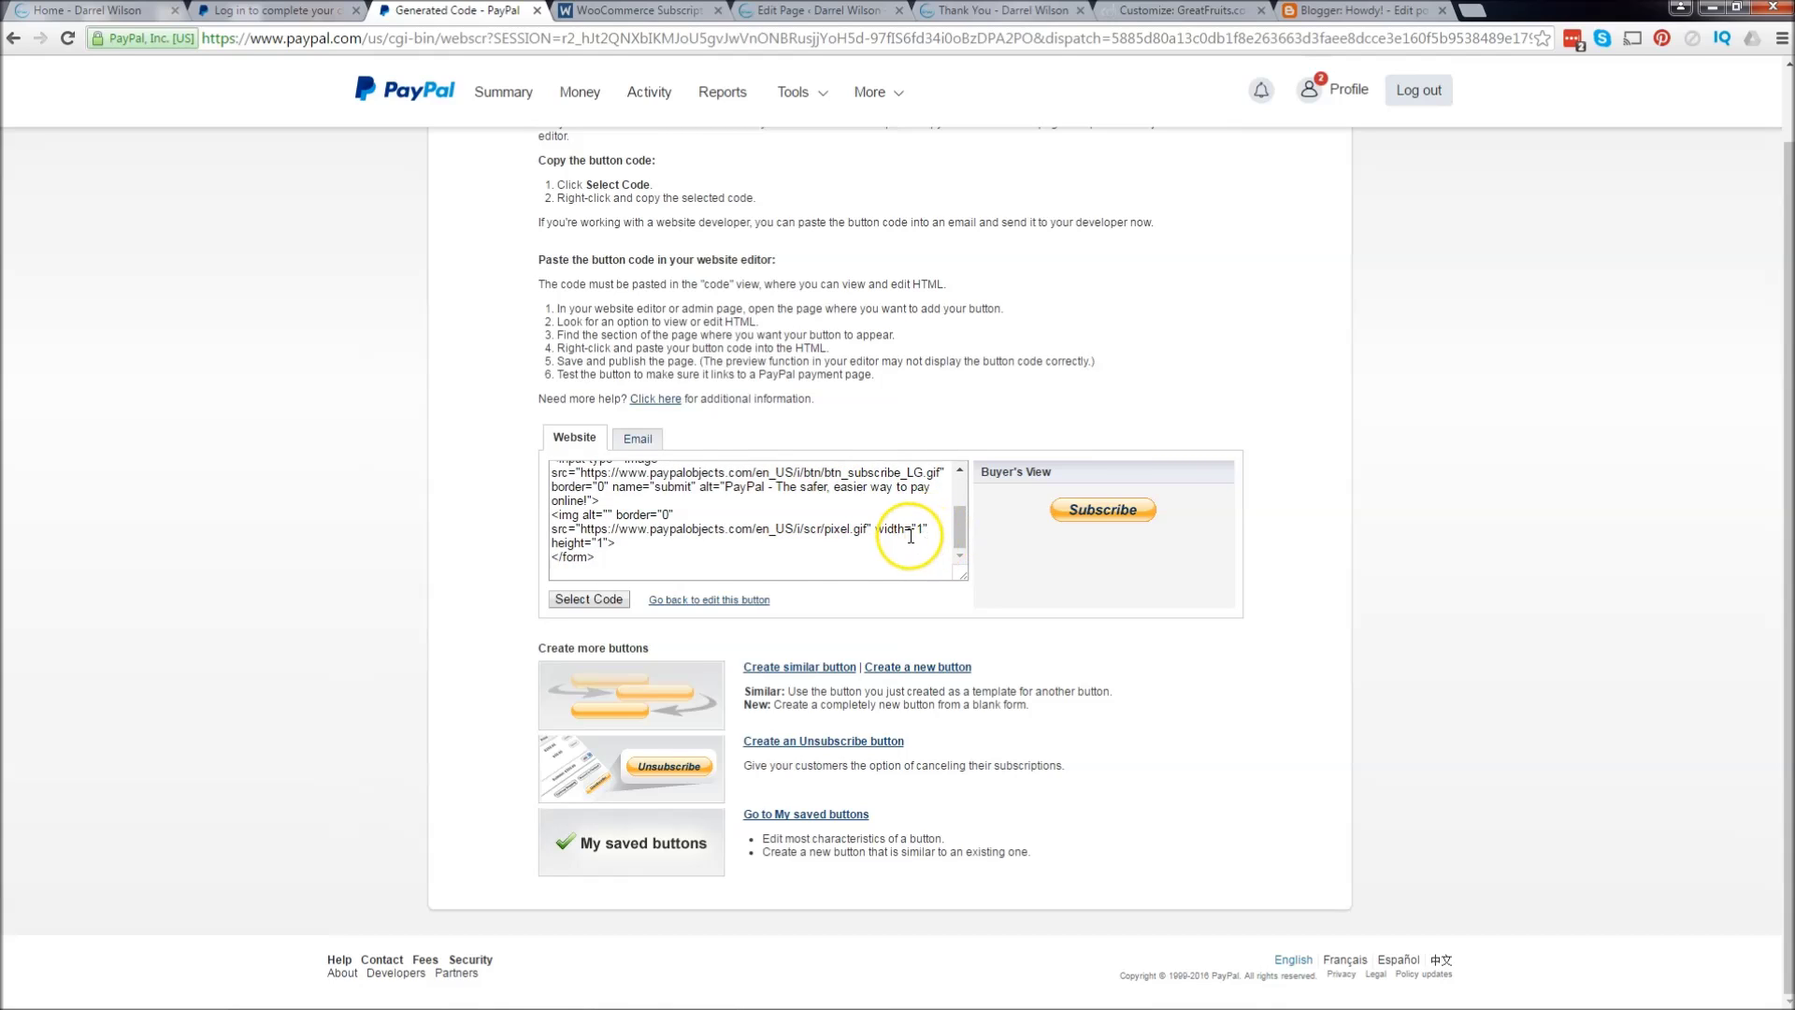
scroll(897, 551, up, 1)
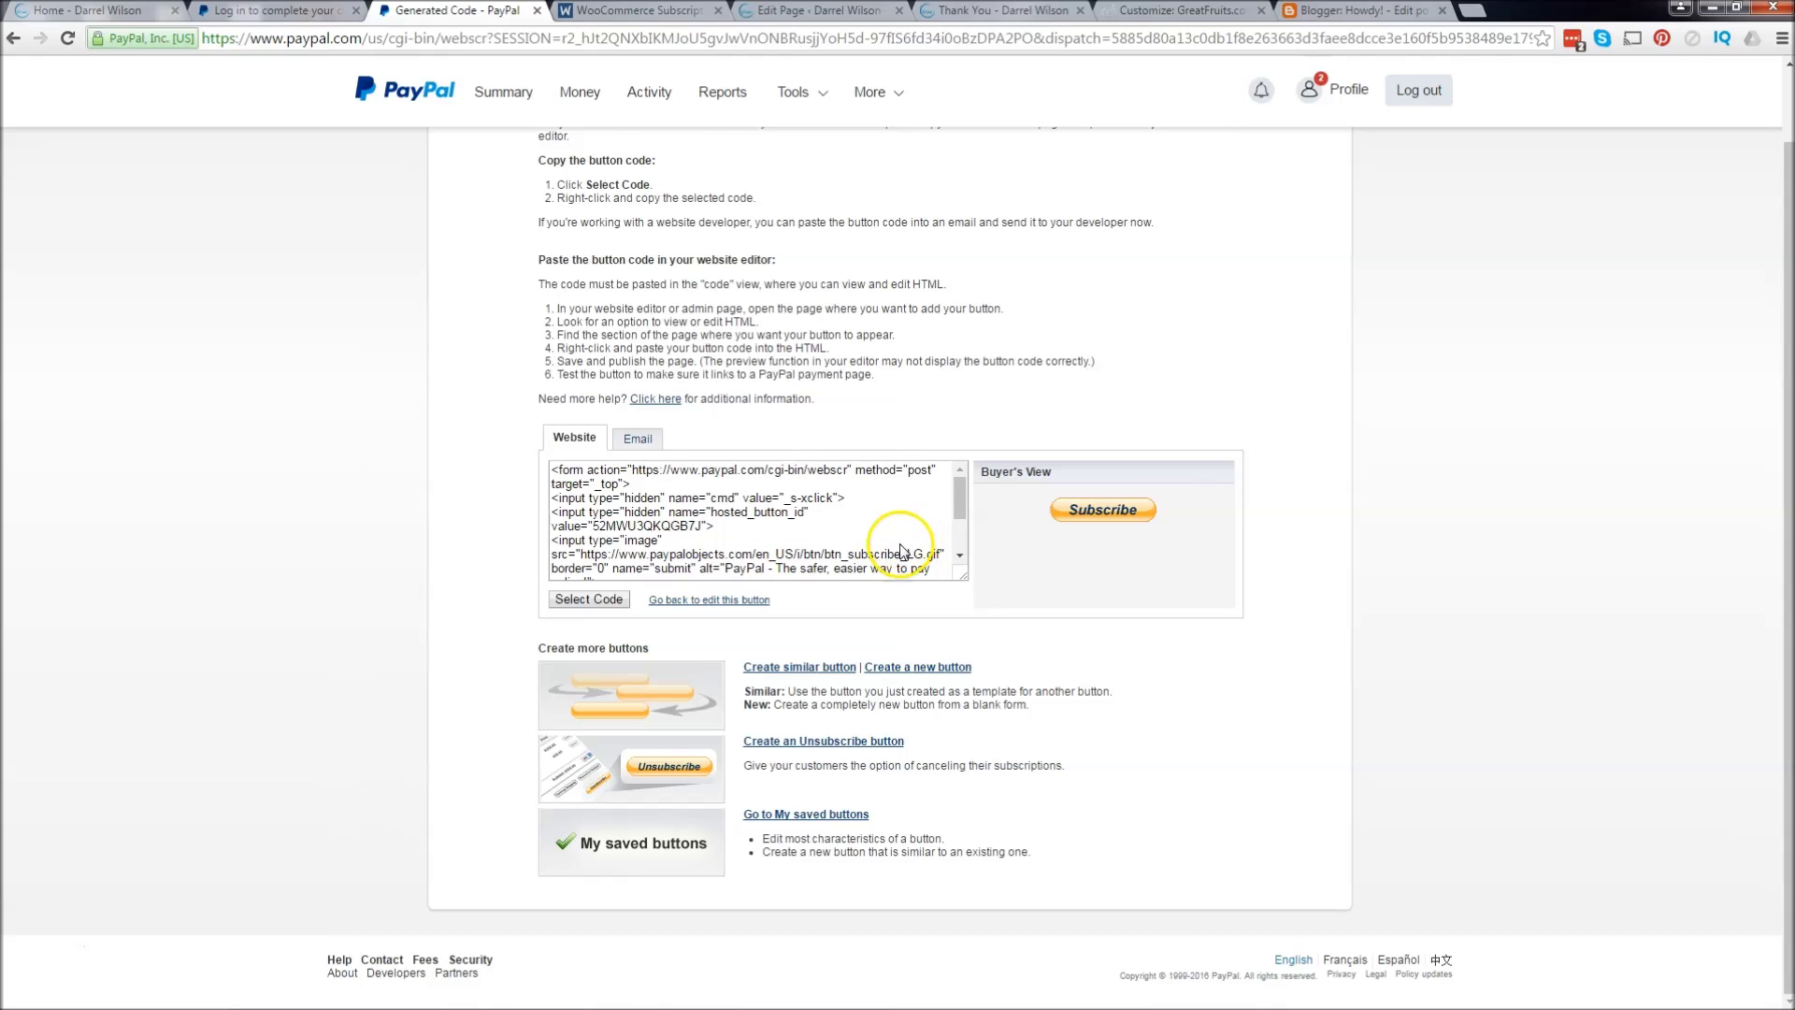
Step: Copy the button's direct link URL from the Email tab
click(640, 445)
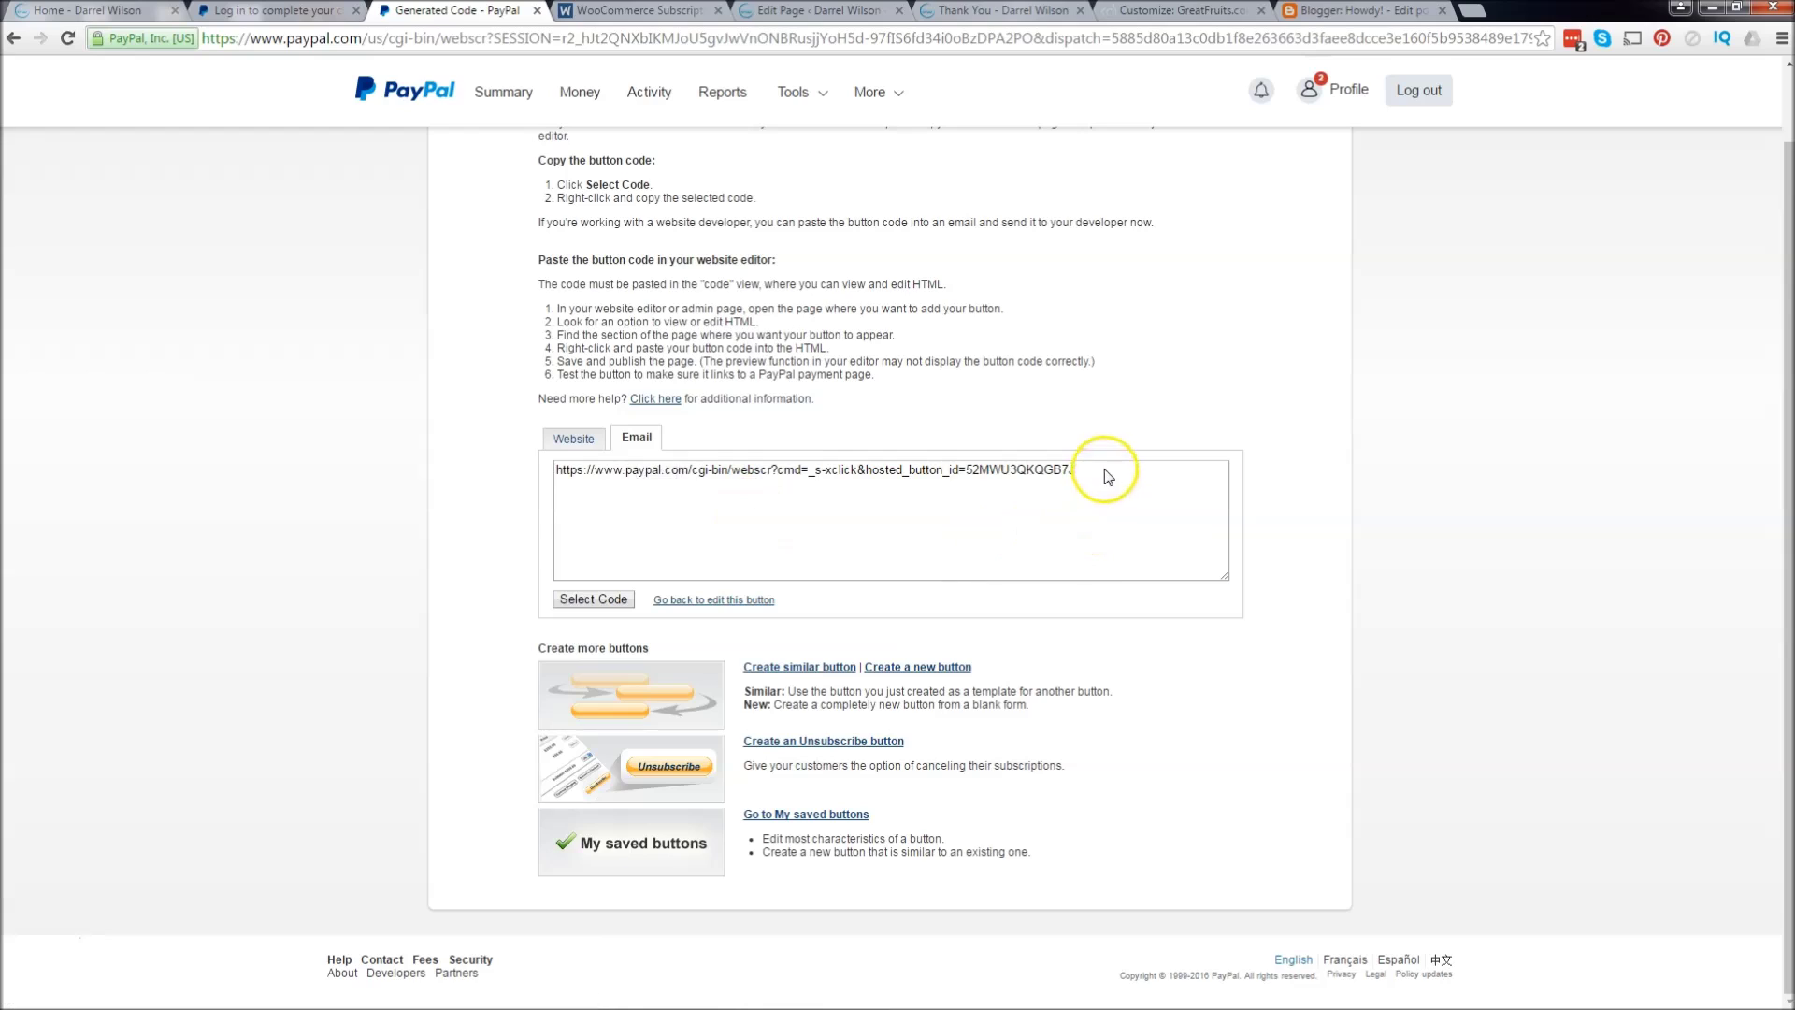
drag(1106, 477, 524, 468)
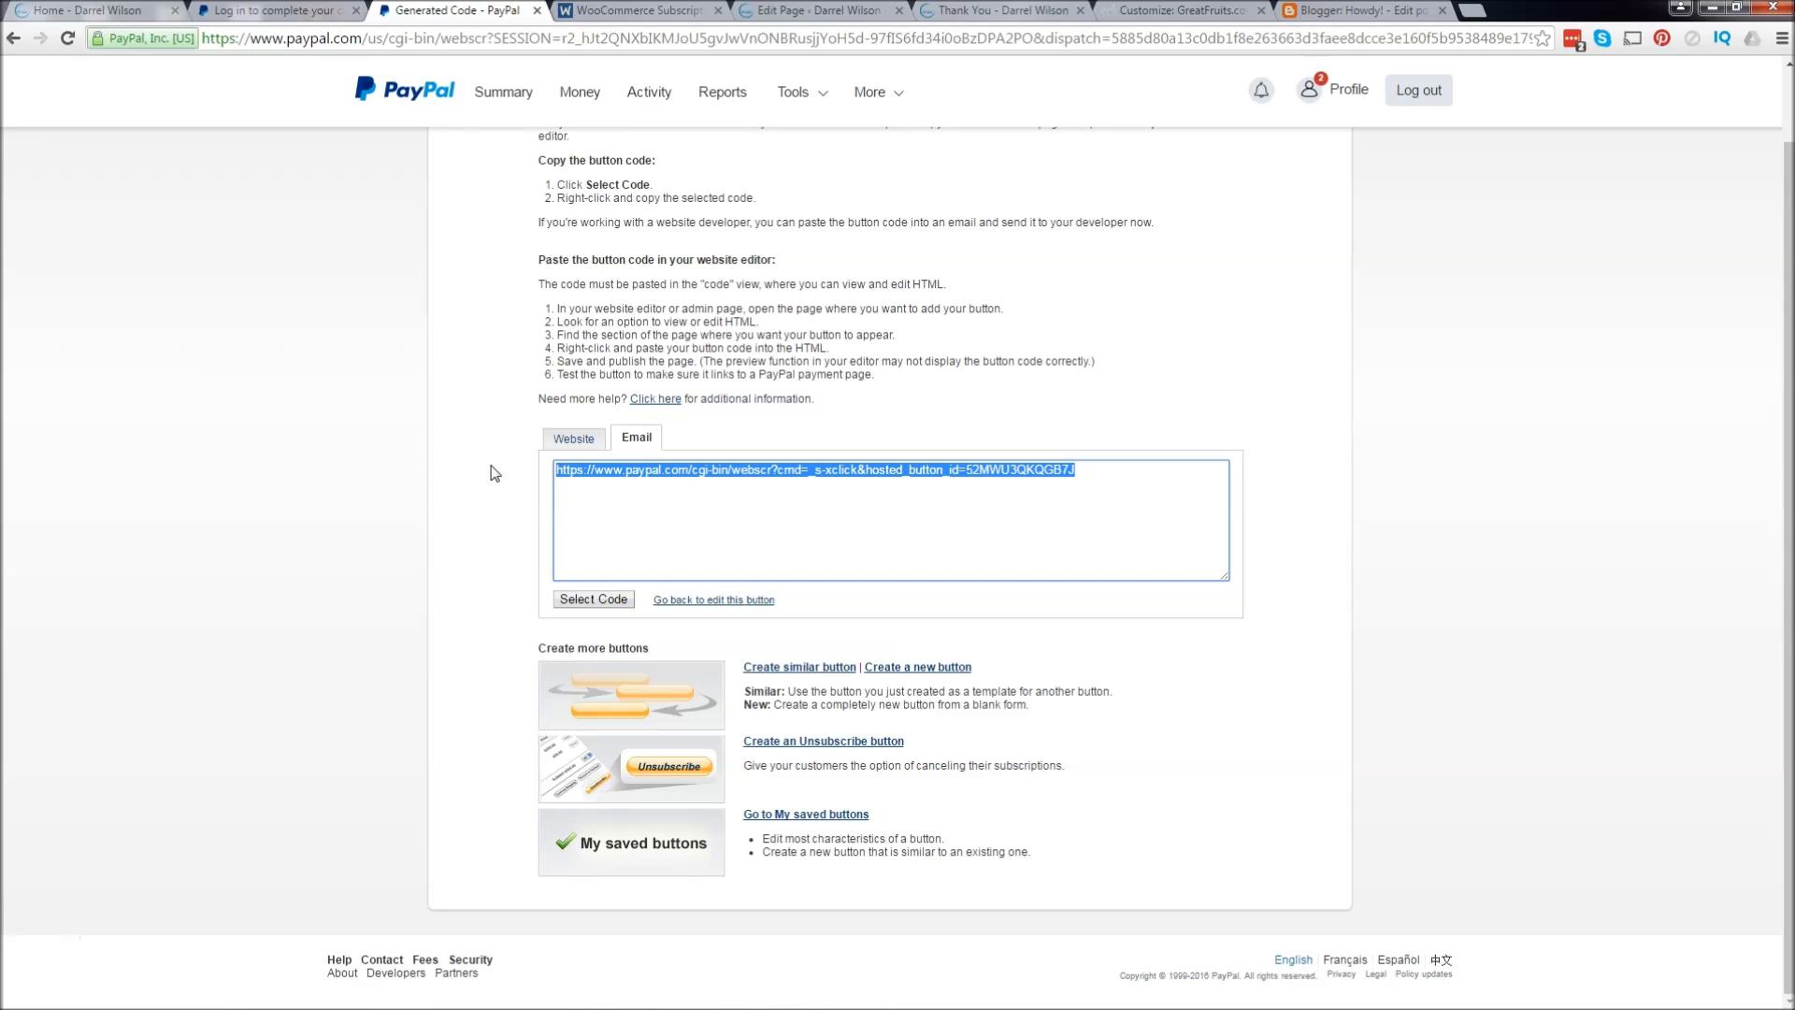
right_click(581, 479)
click(613, 488)
click(1150, 11)
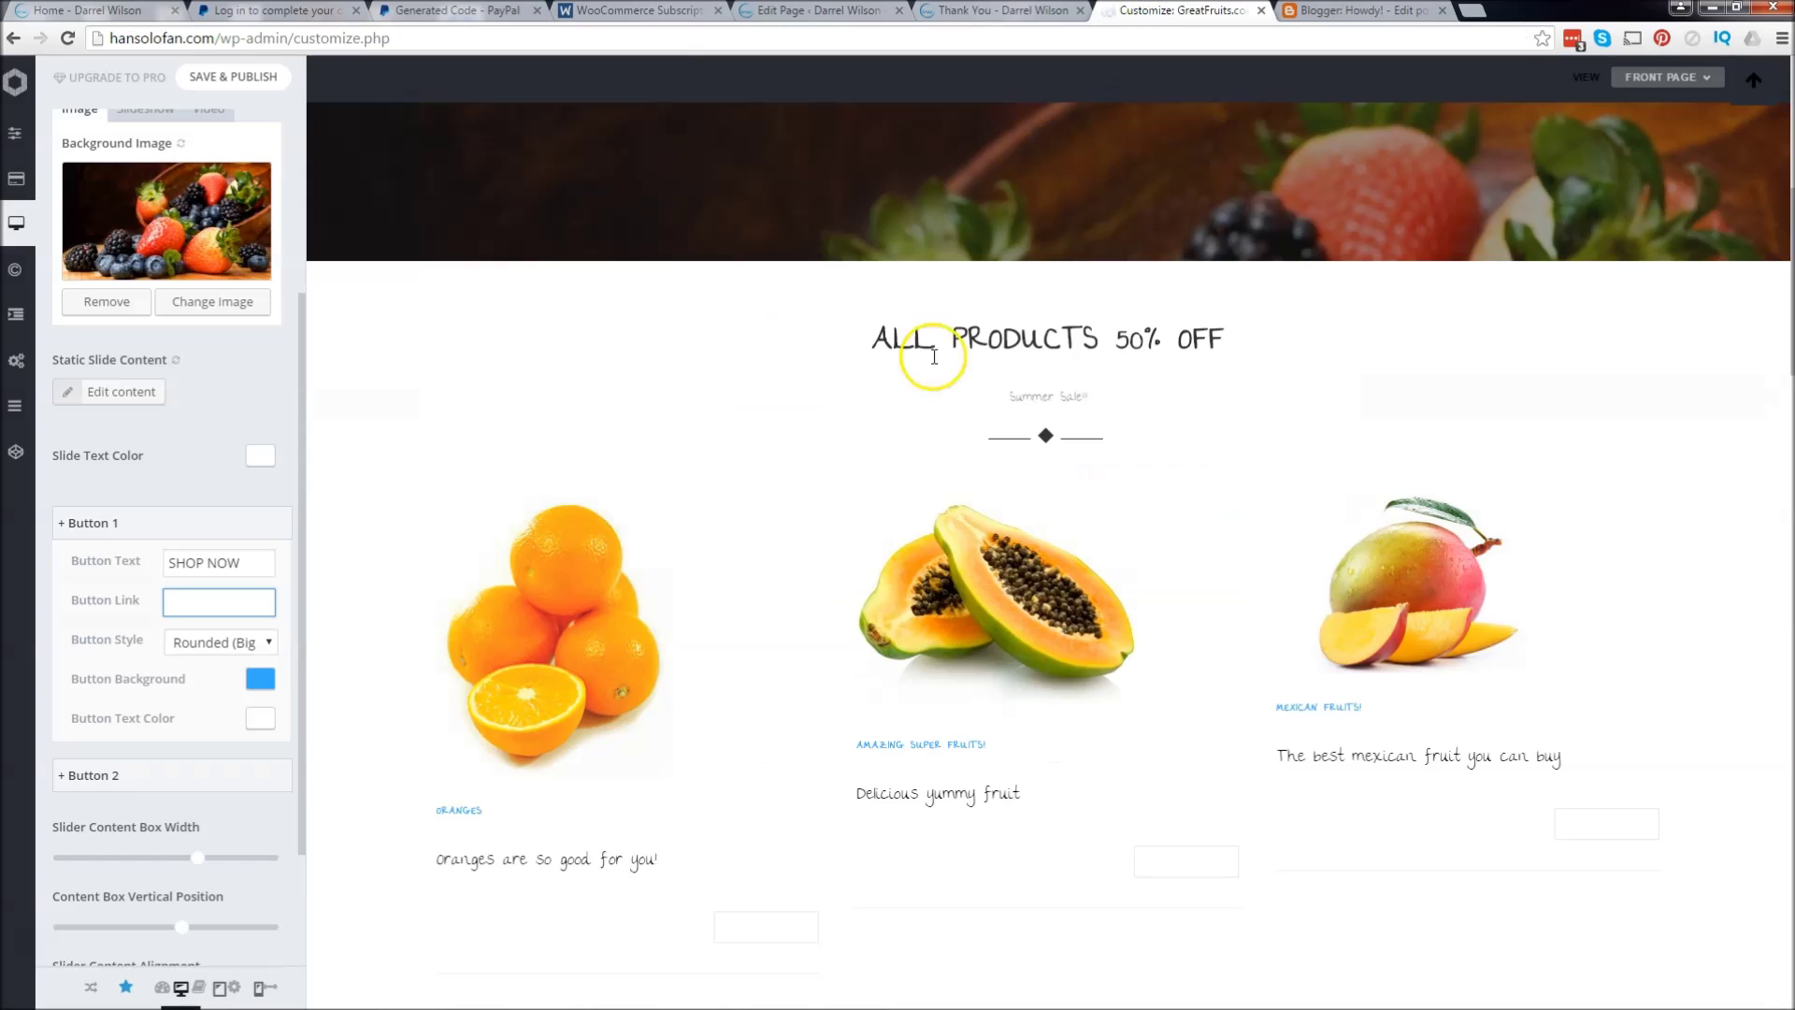
Step: Paste the PayPal link as Button 1's Button Link and Save & Publish
scroll(923, 435, up, 5)
scroll(924, 434, up, 2)
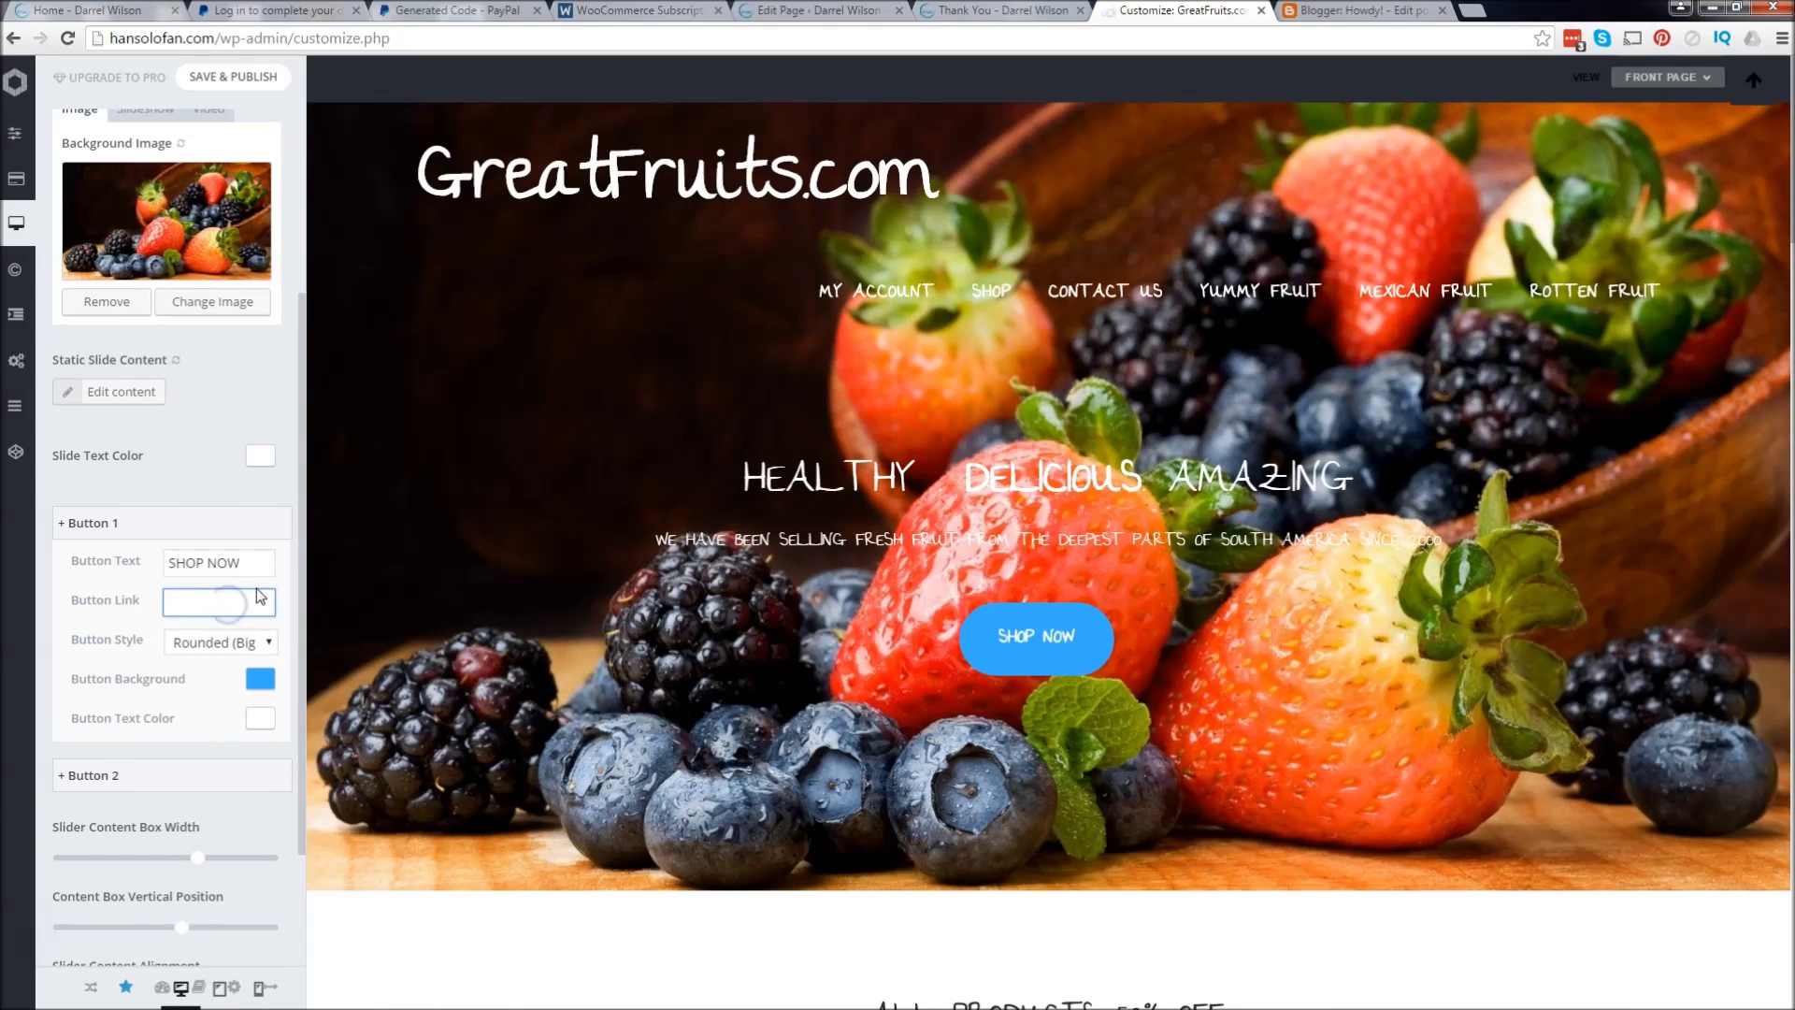
key(ctrl+v)
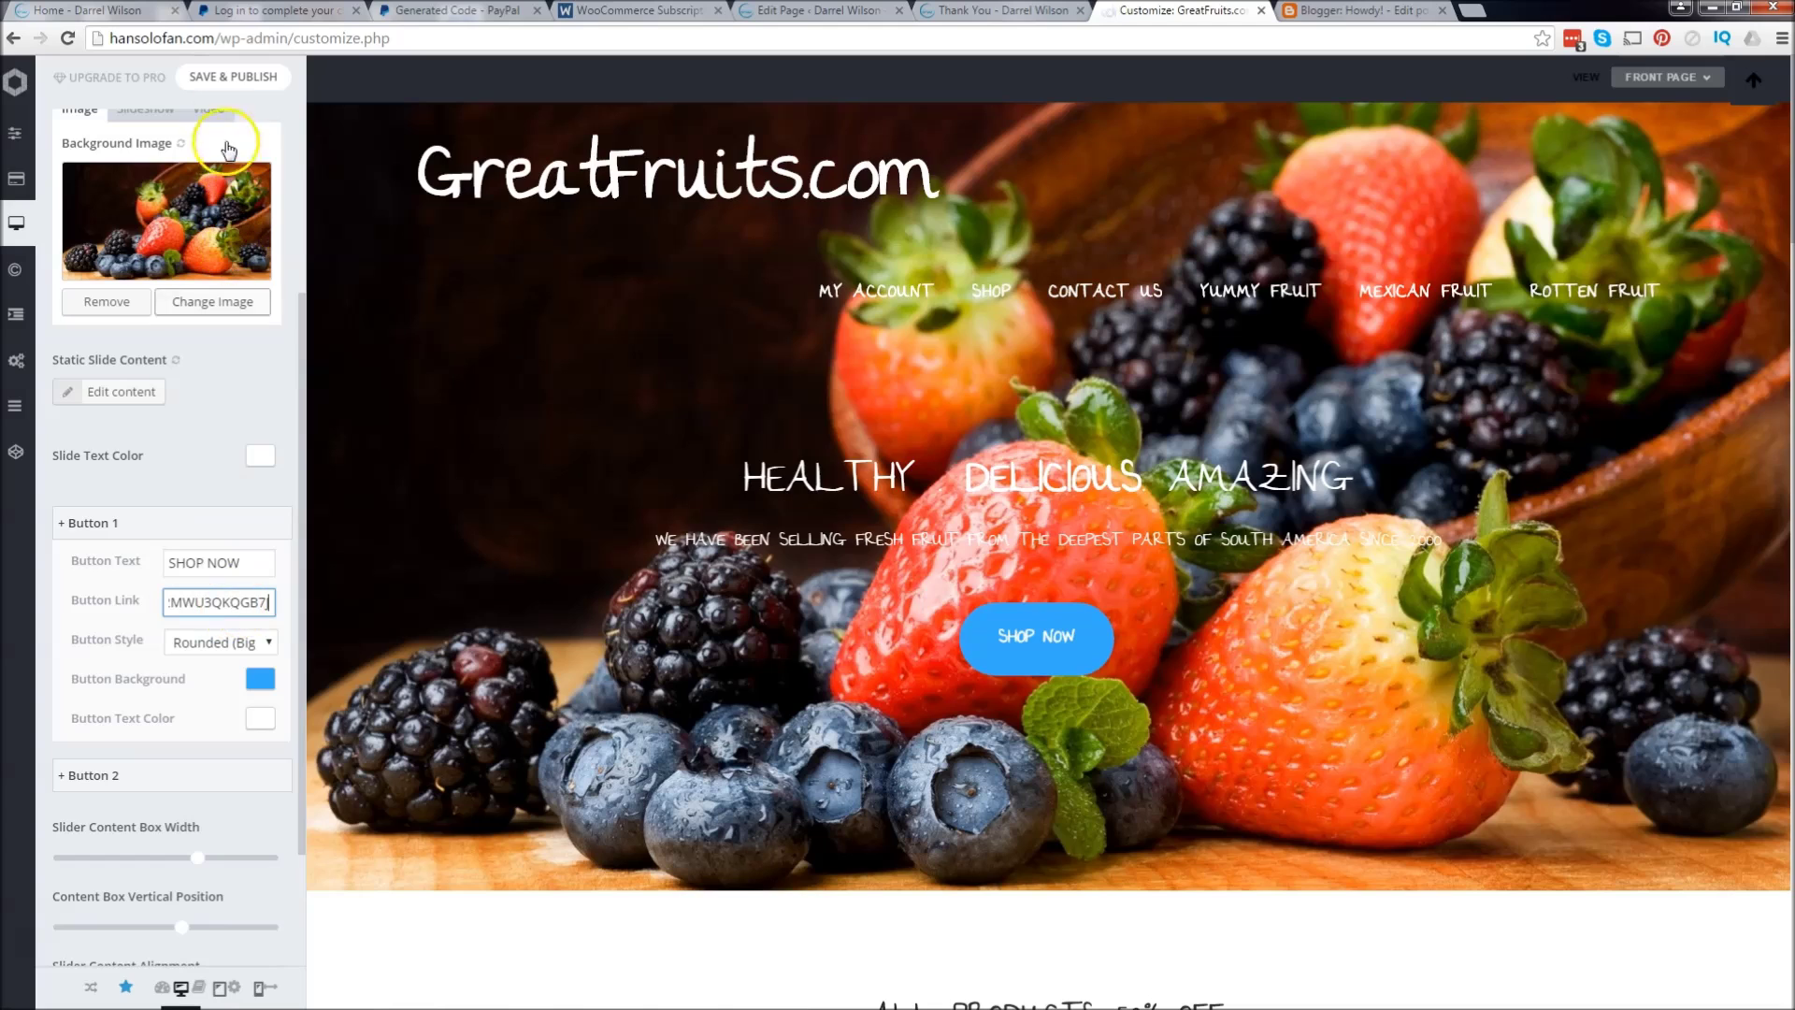
click(222, 80)
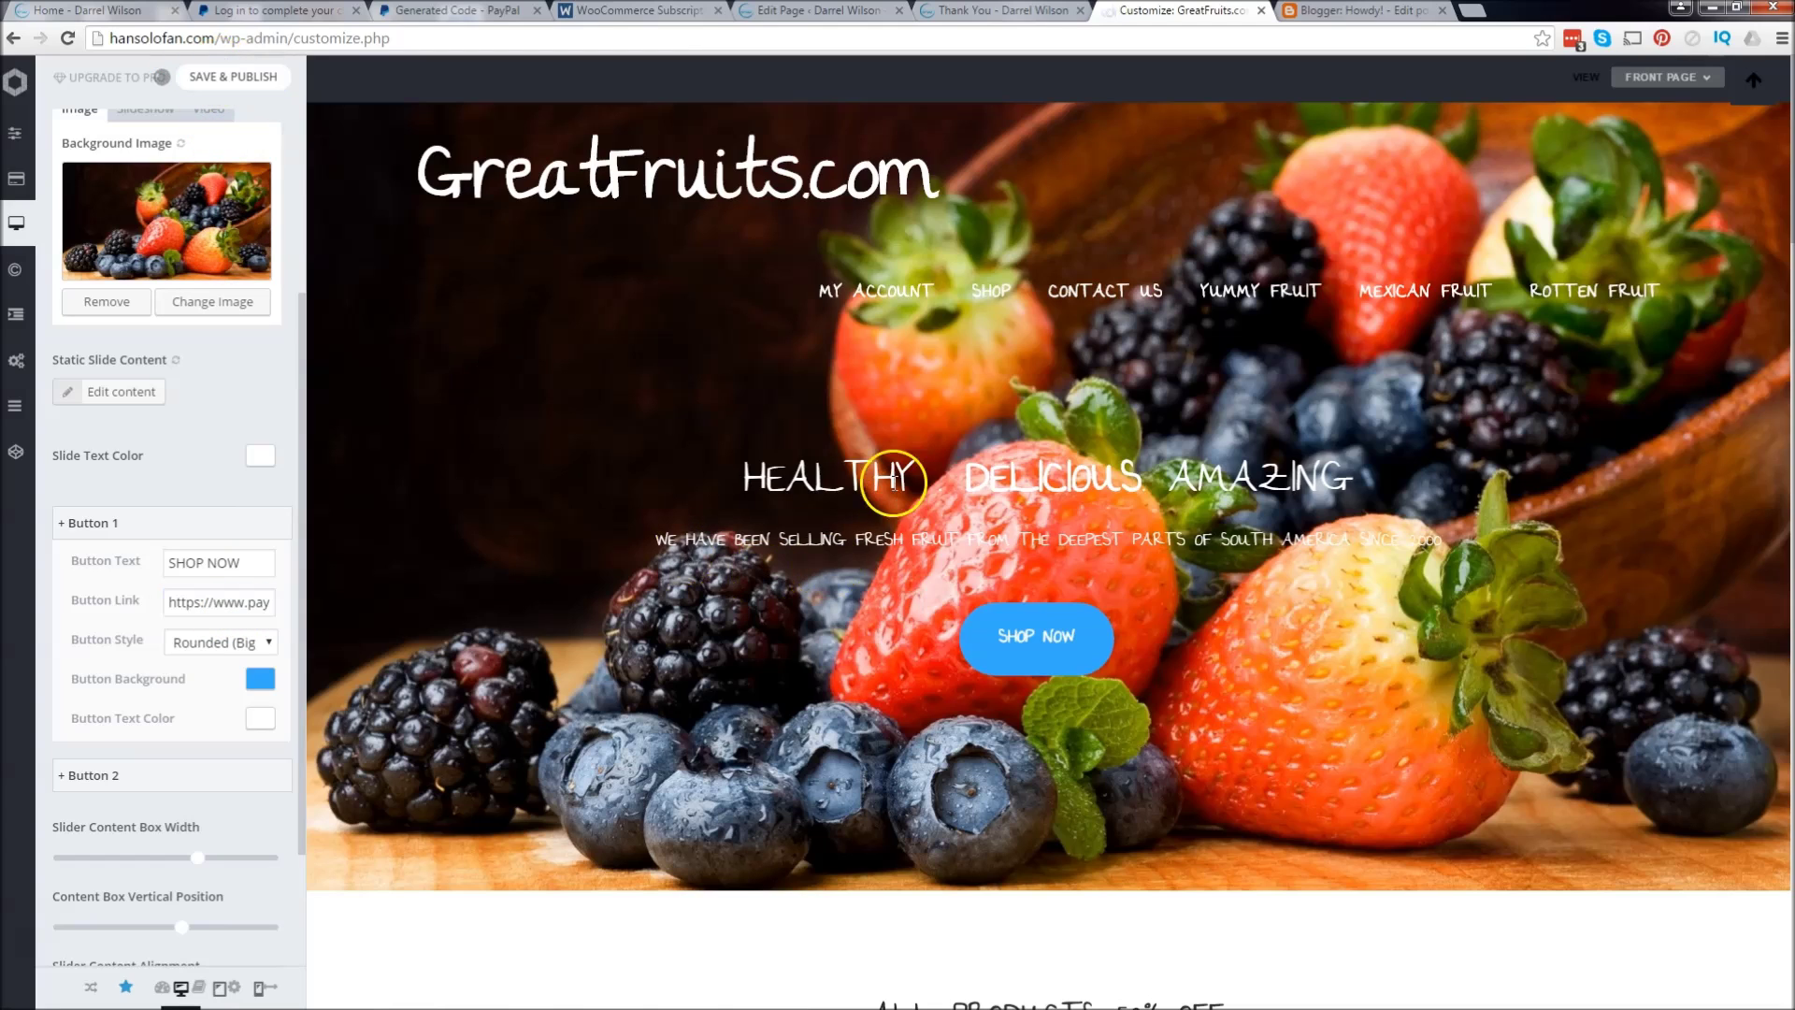
Step: Load hansolofan.com to view the live GreatFruits home page
click(411, 40)
text(hansolofan.com)
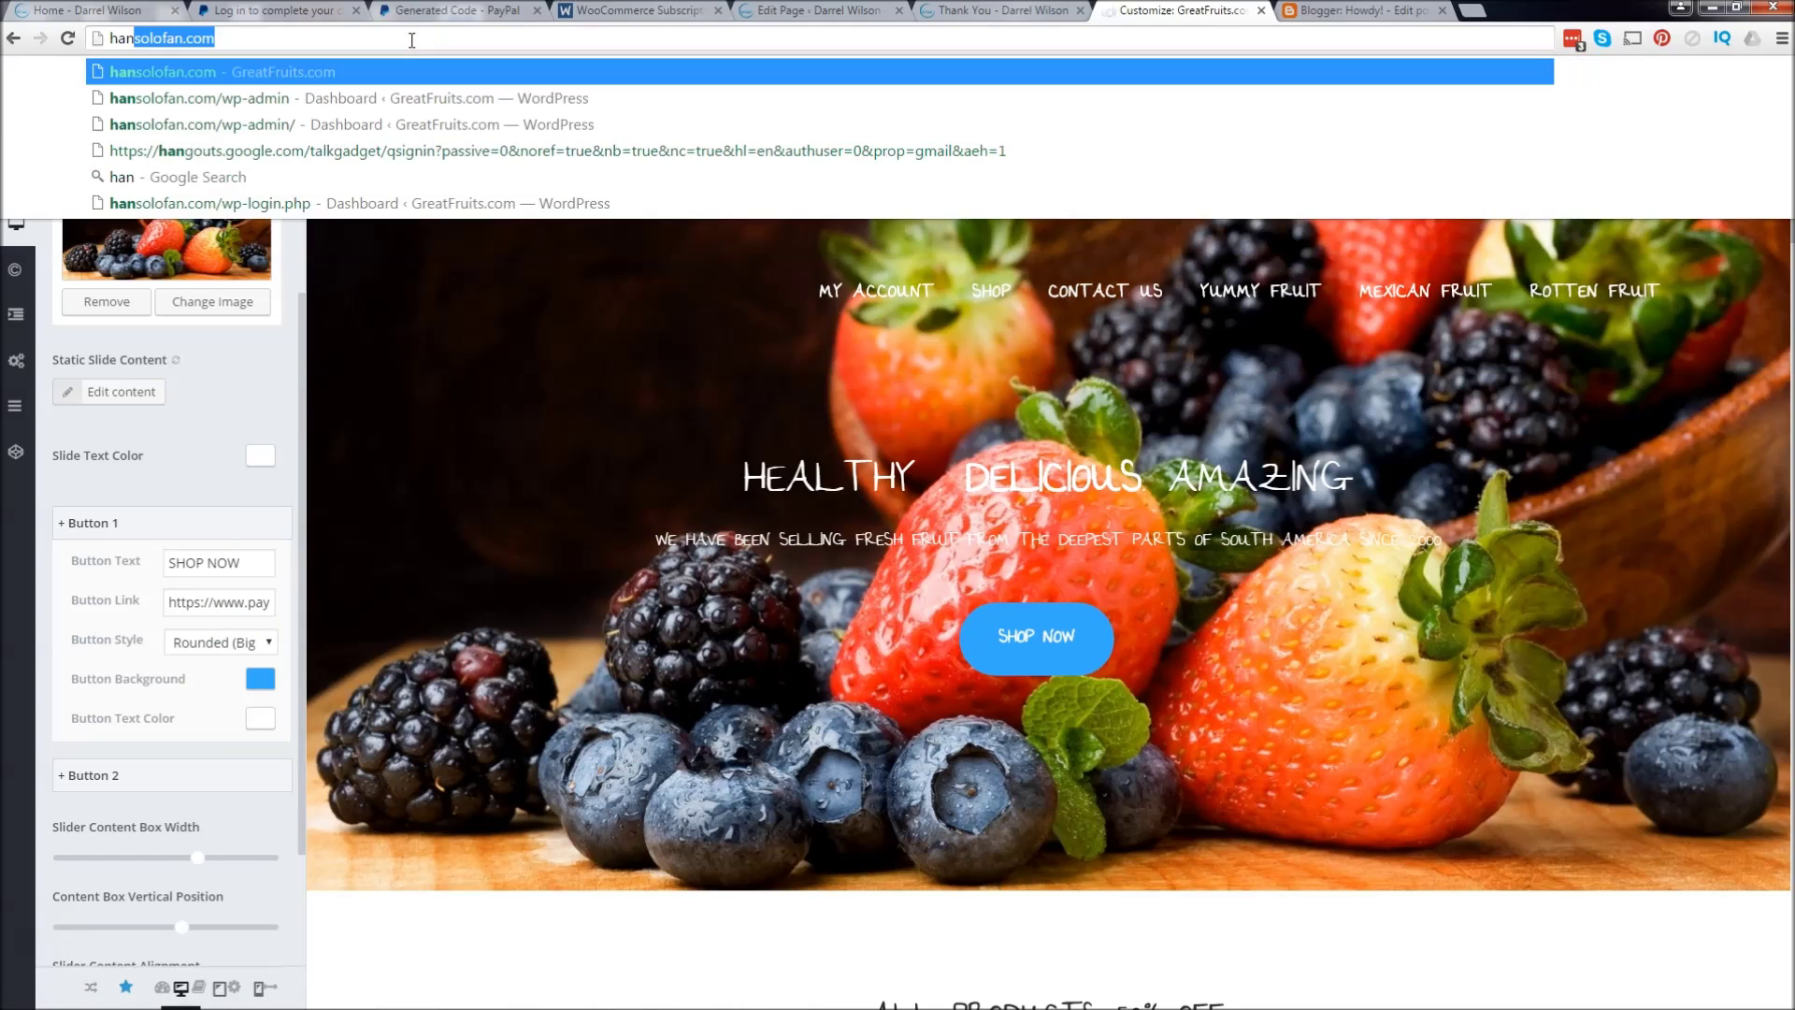
key(Return)
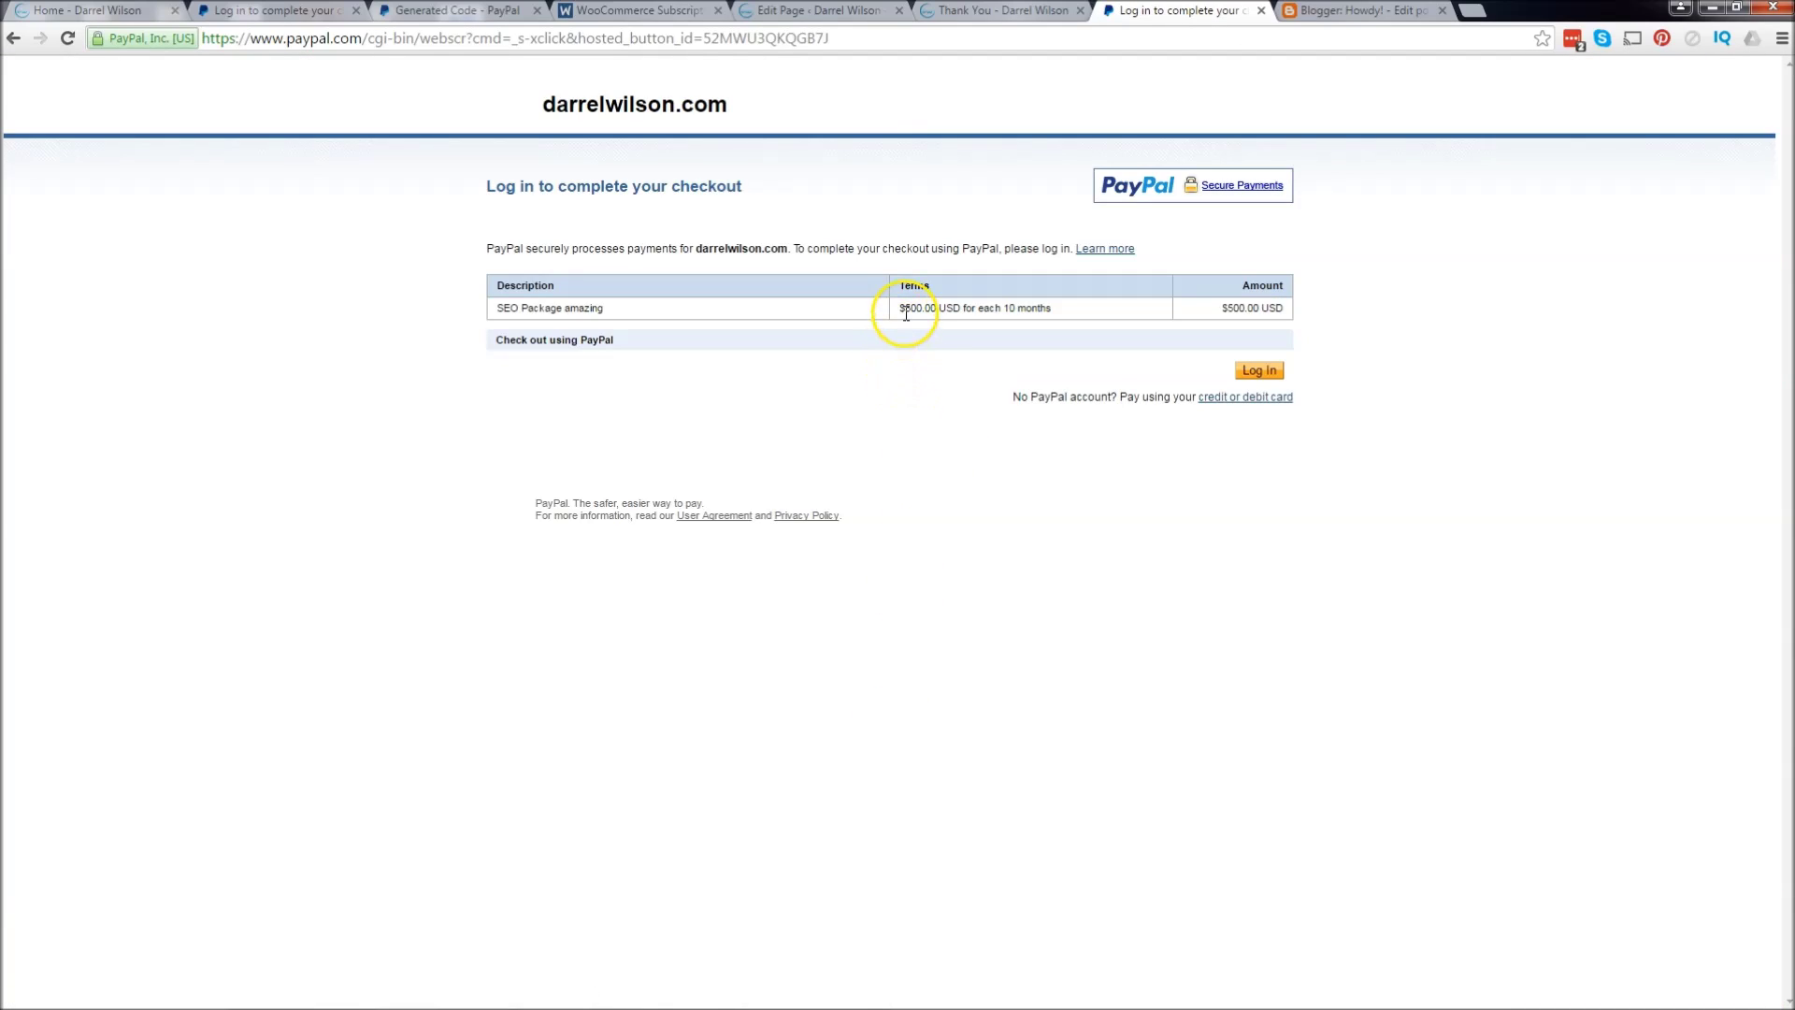
Step: Review the checkout terms for SEO Package amazing, billed $500.00 USD for each 10 months
click(989, 311)
drag(603, 309, 501, 307)
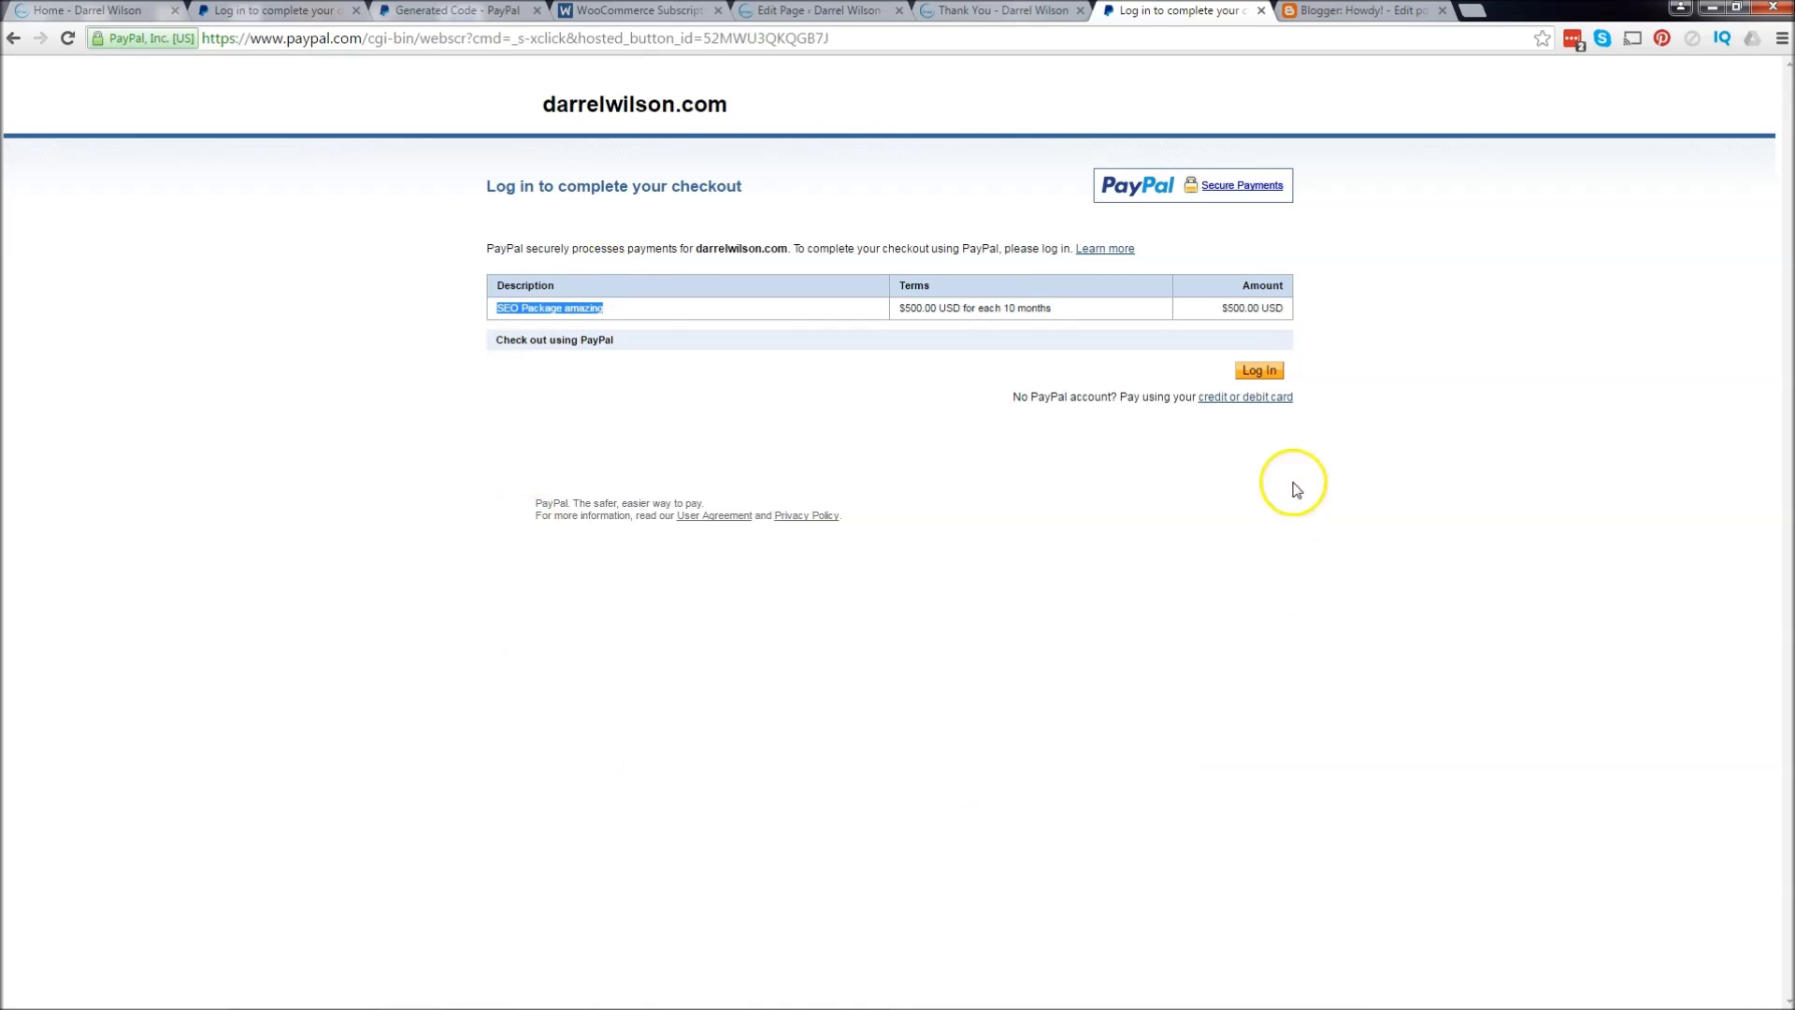
Step: Link the word WordPress in the Blogger post to the pasted PayPal subscription URL
click(1339, 10)
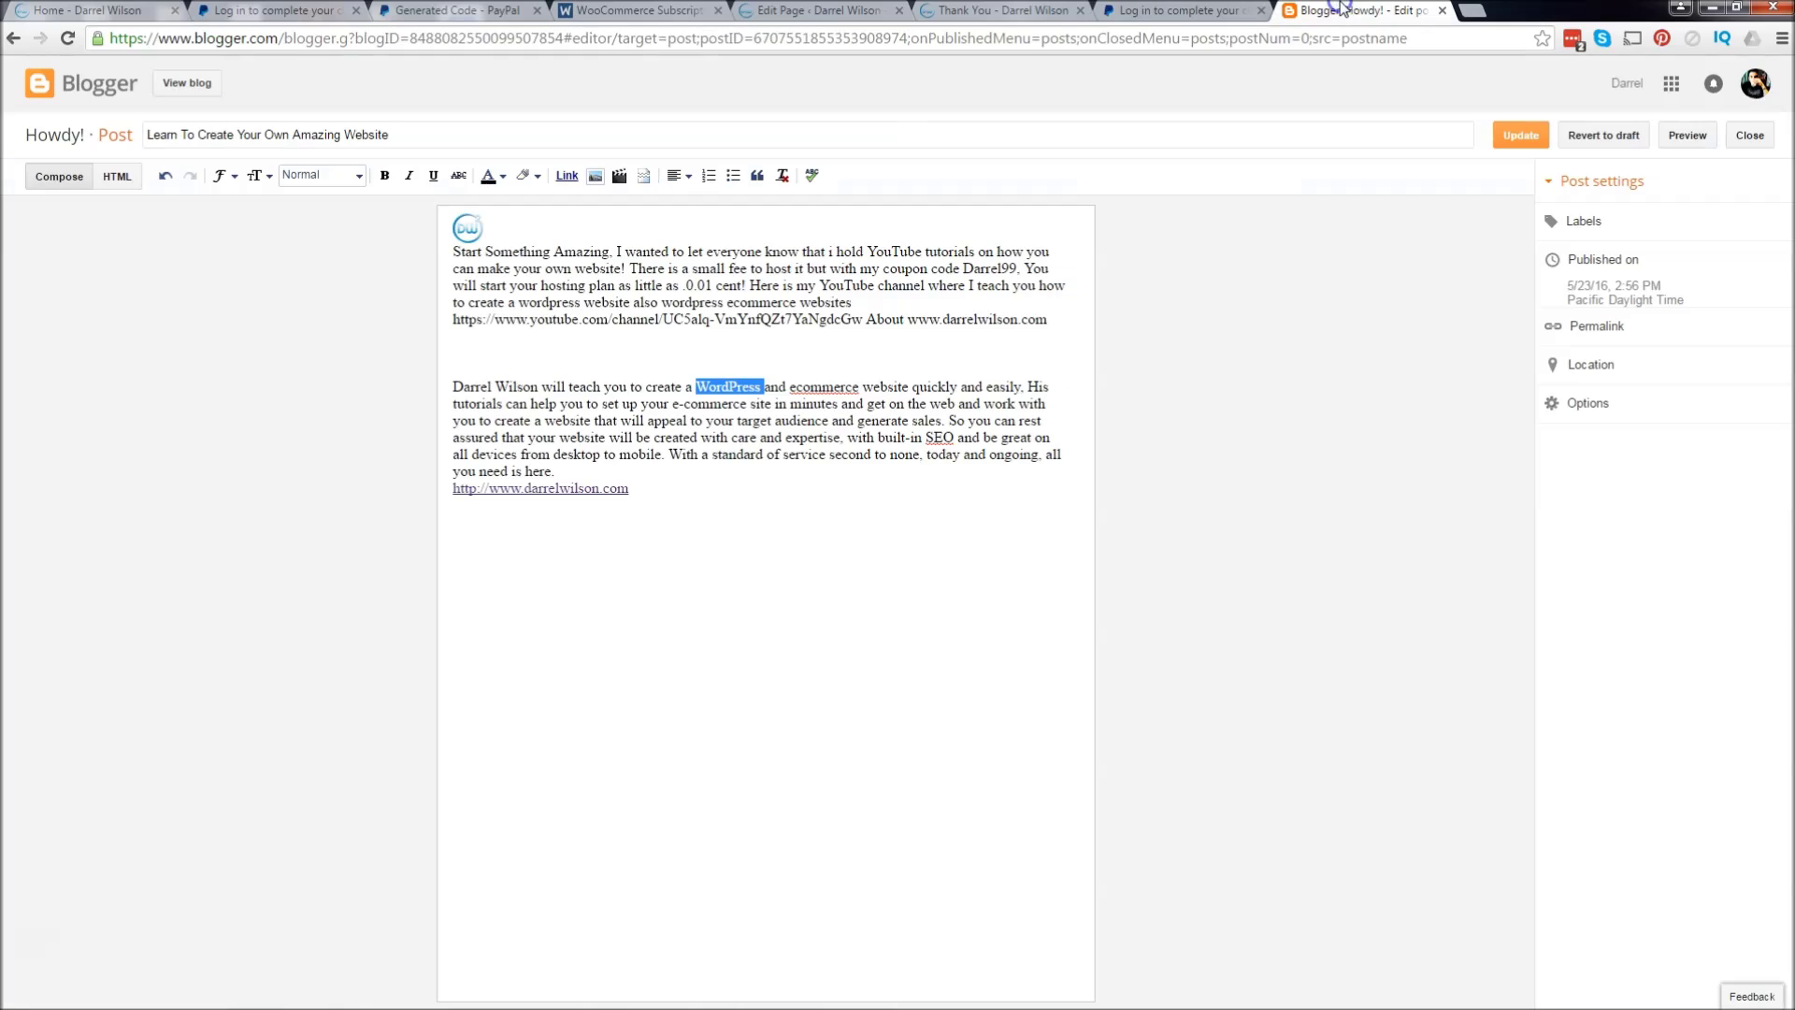
click(798, 509)
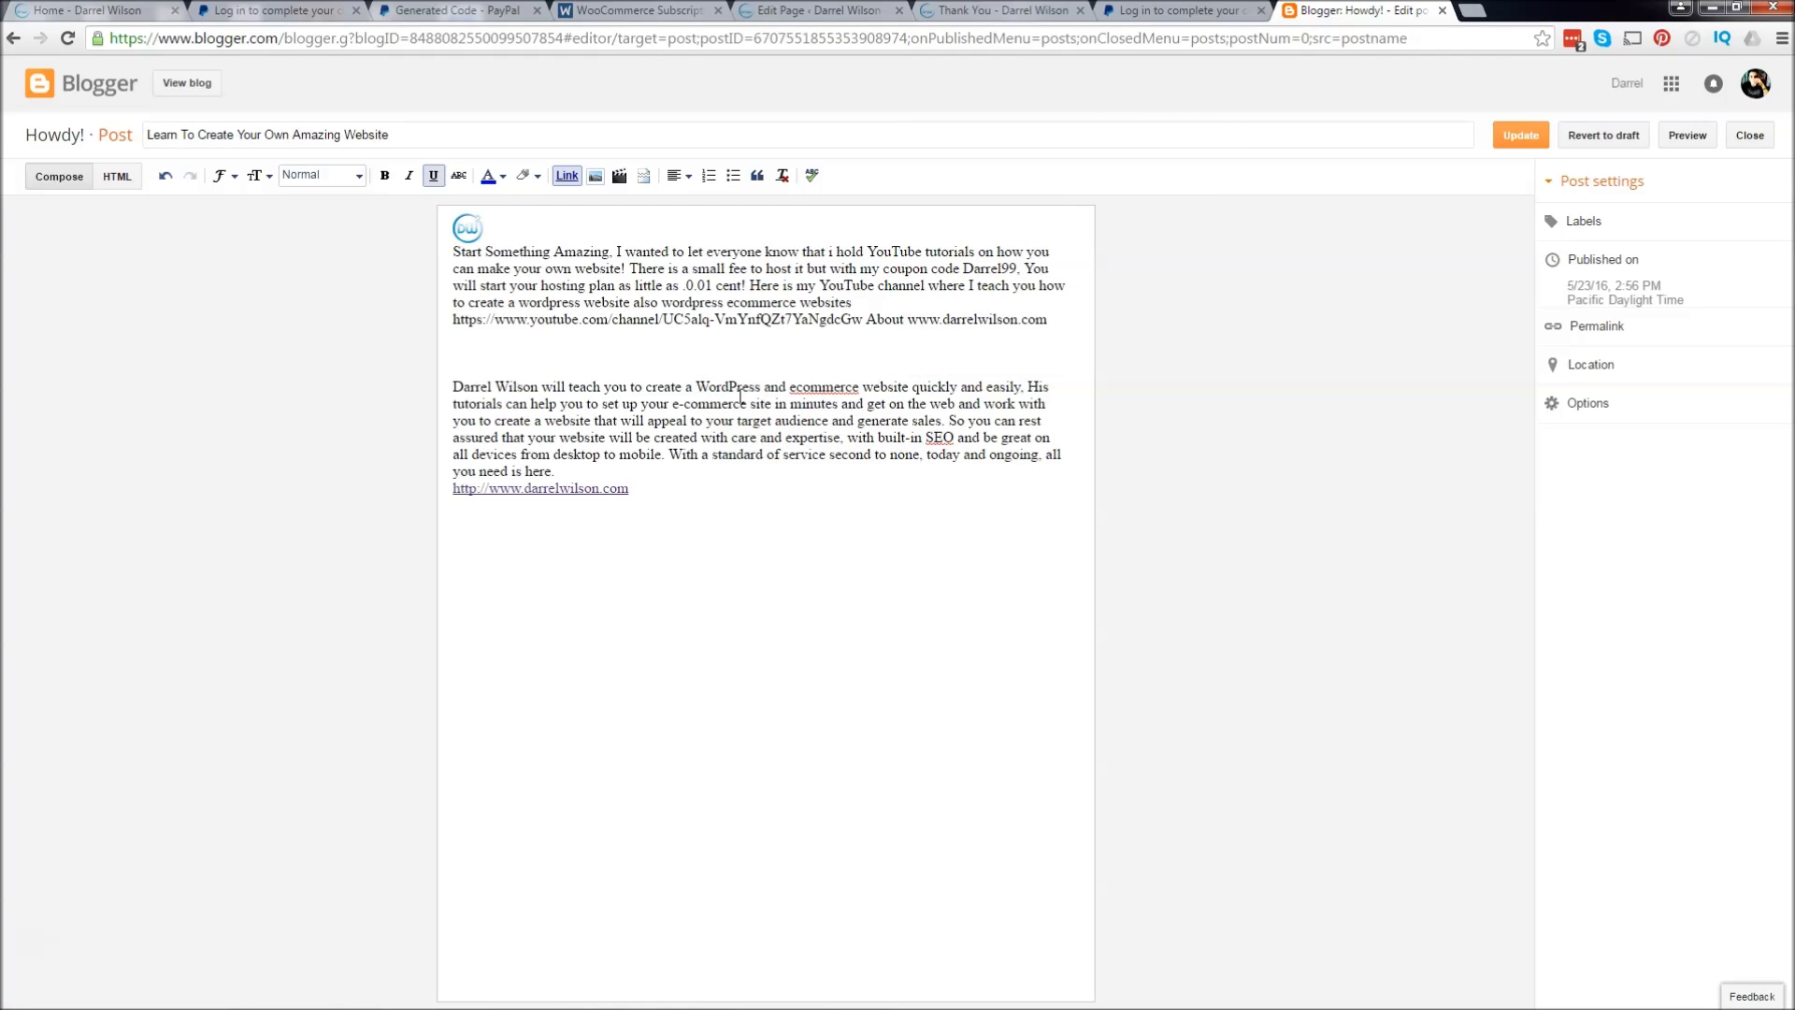
double_click(734, 389)
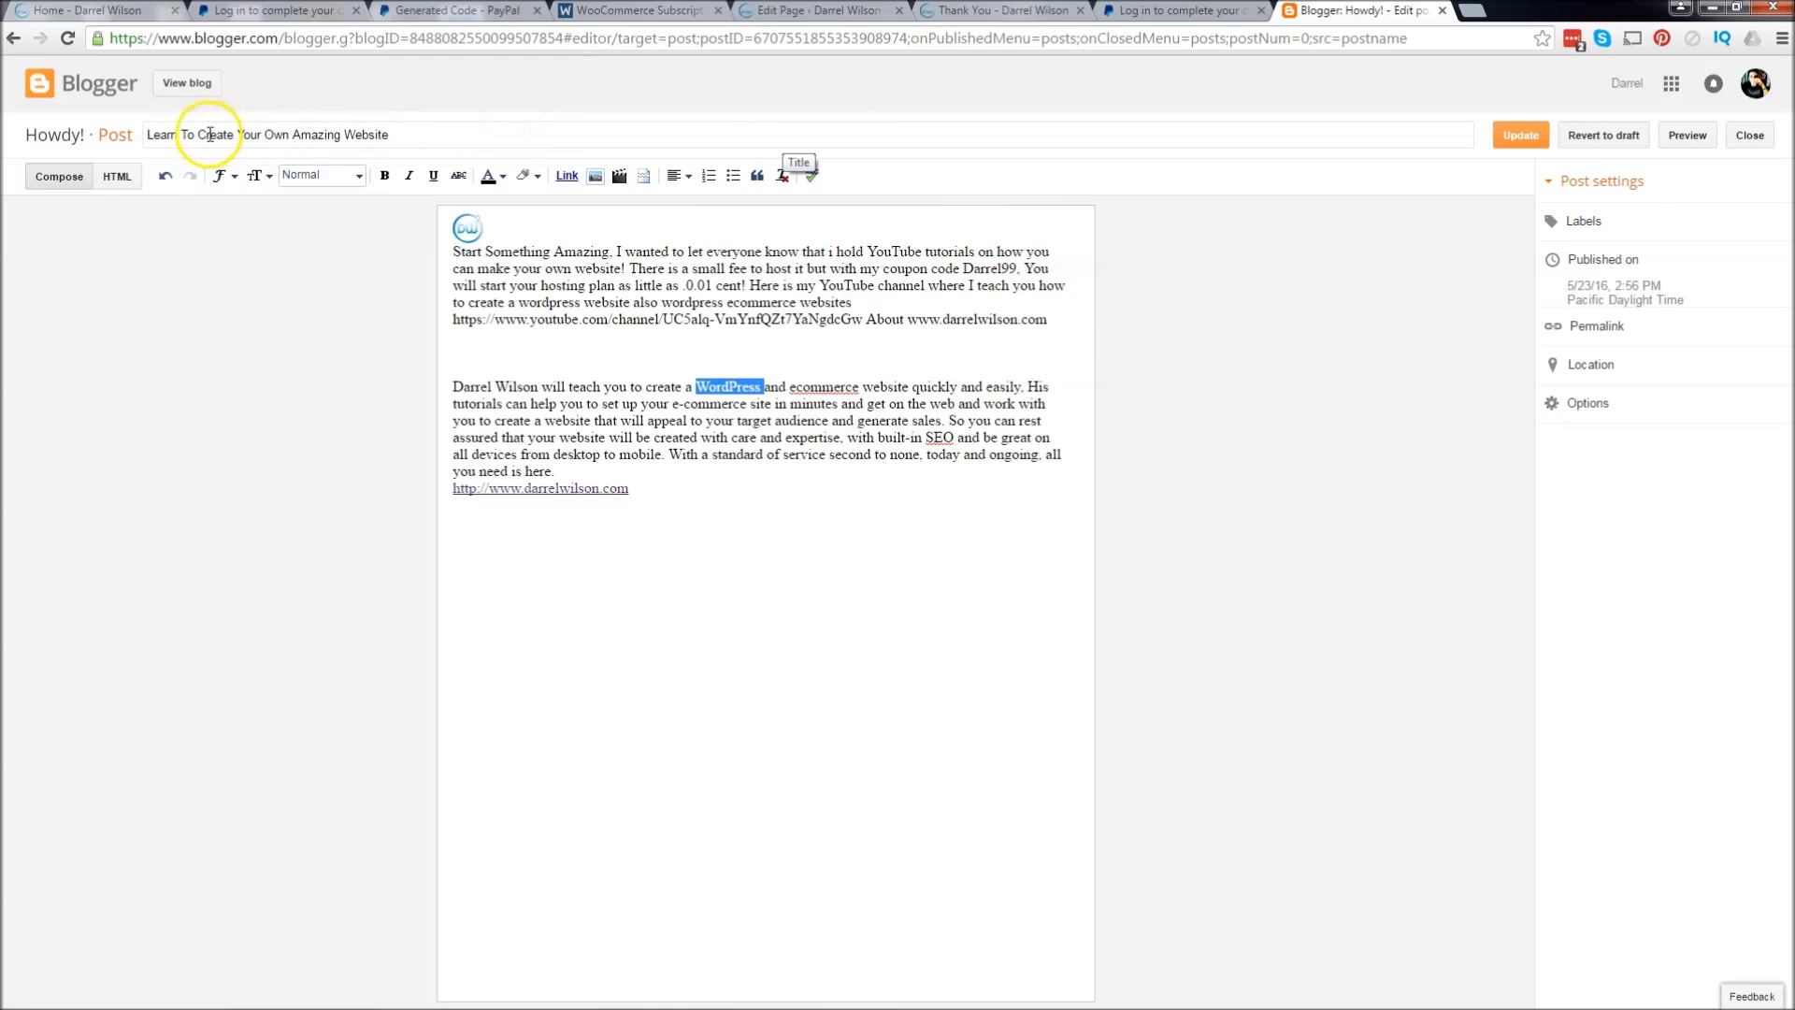
click(566, 176)
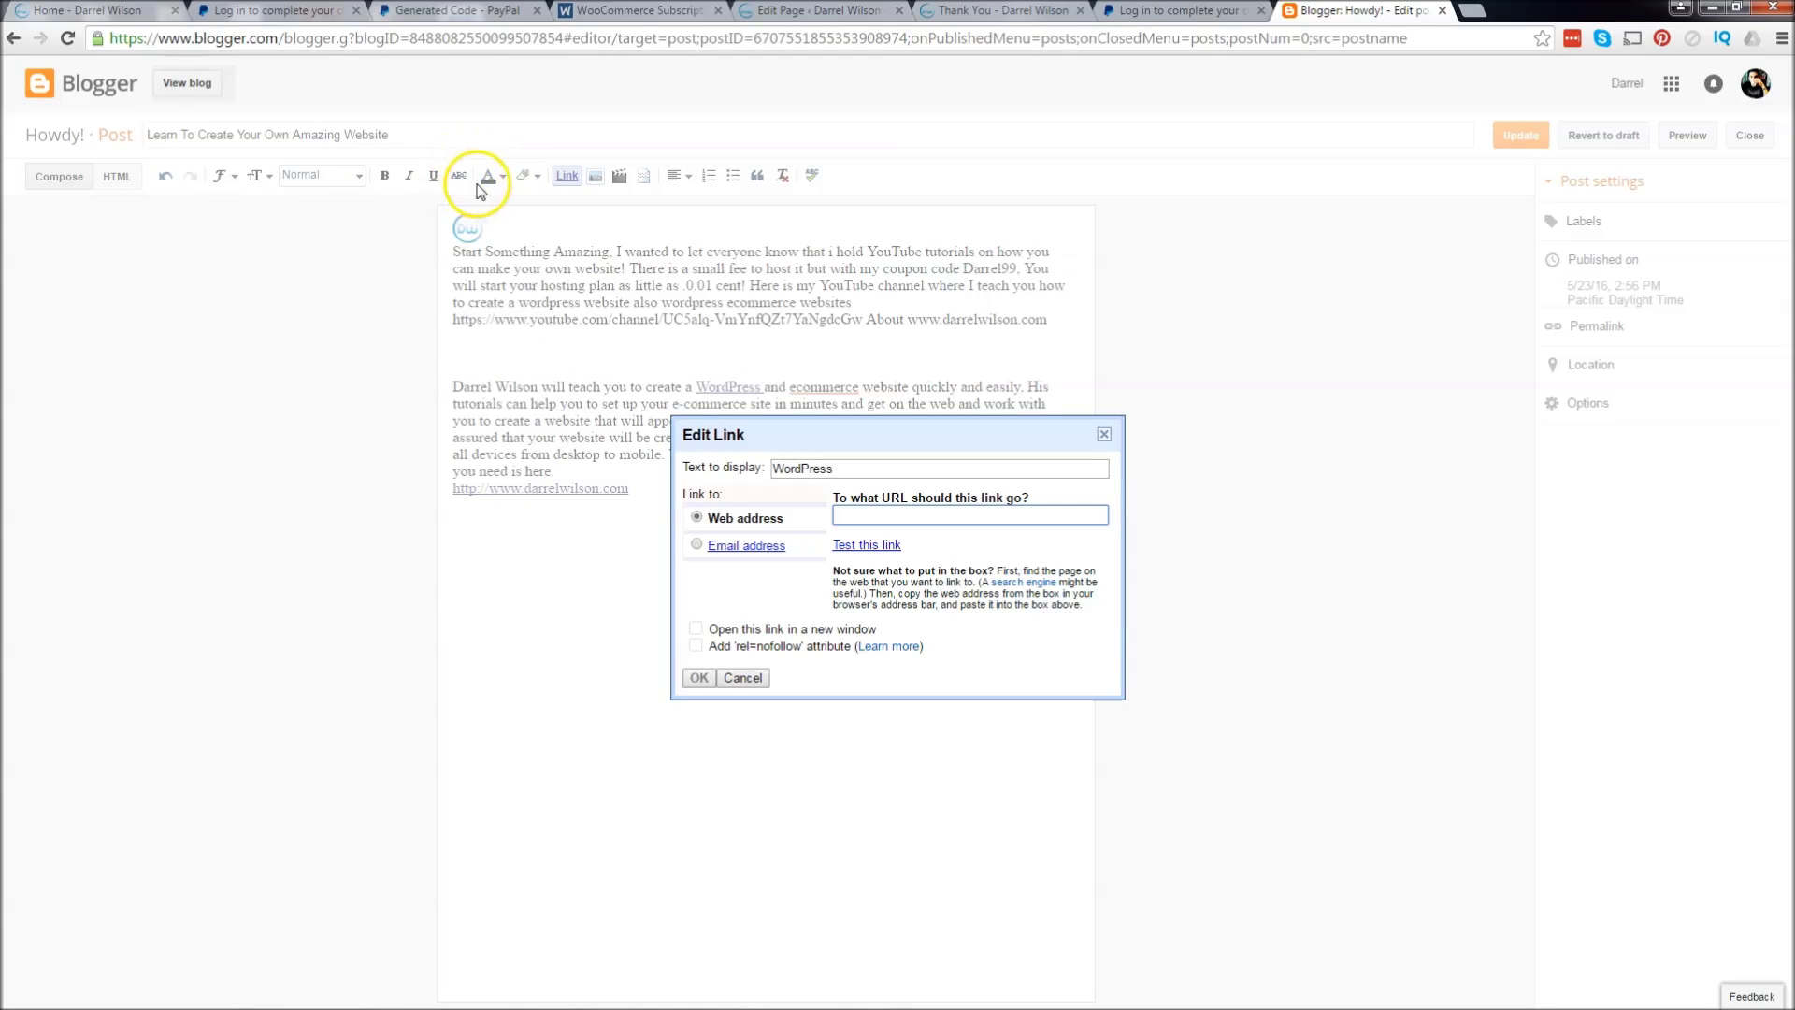
click(983, 515)
text(https://www.paypal.com/cgi-bin/webscr?cmd=_s-xclick&hosted_button_id=52MWU3QKQGB7J)
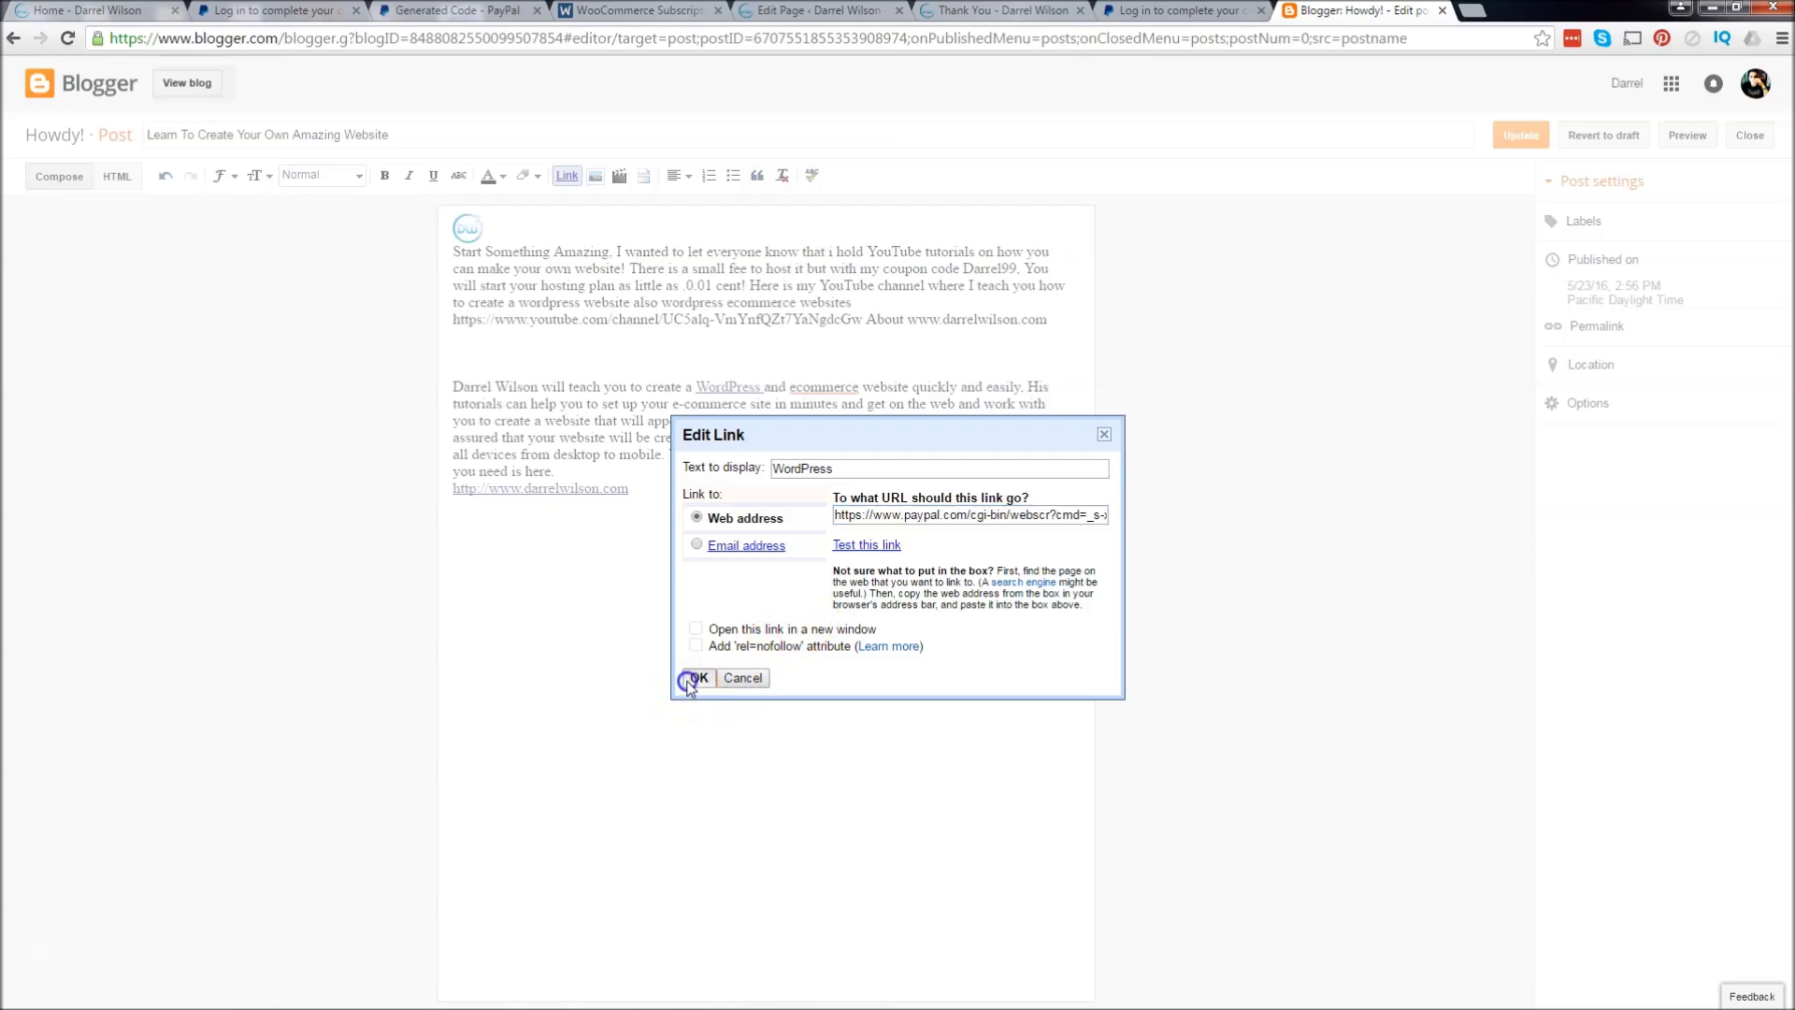
click(698, 678)
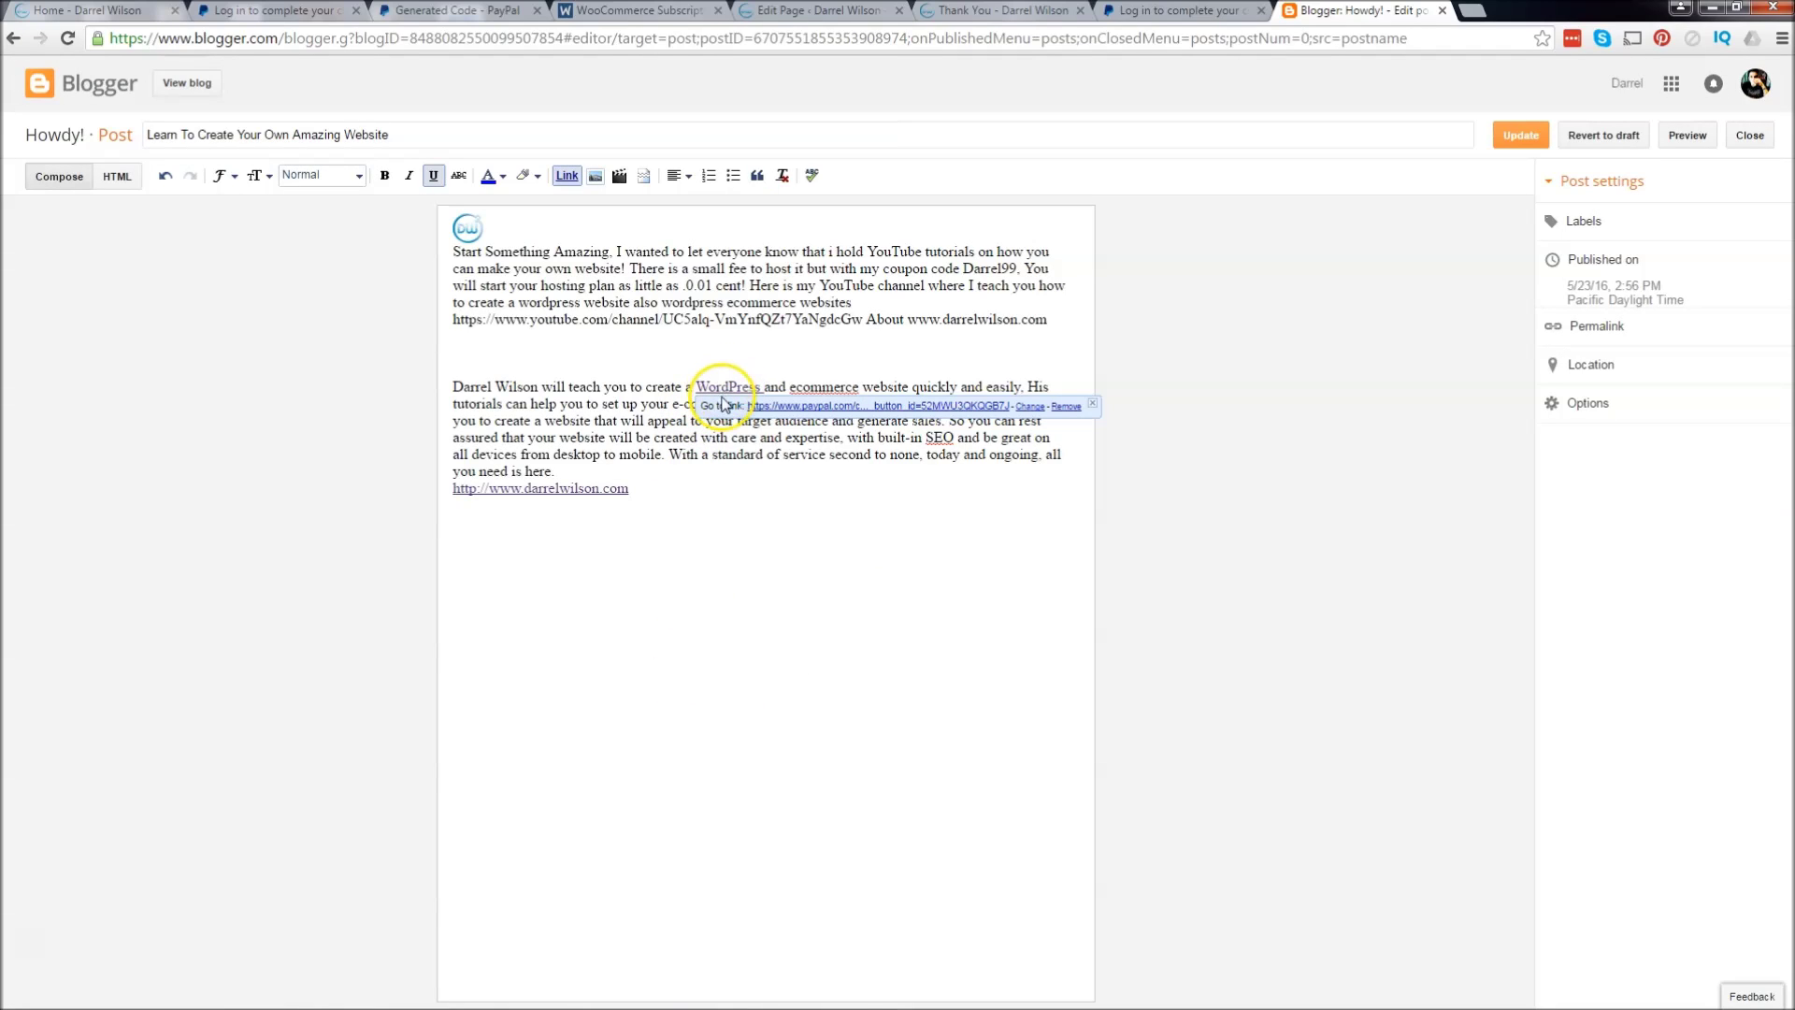
click(731, 494)
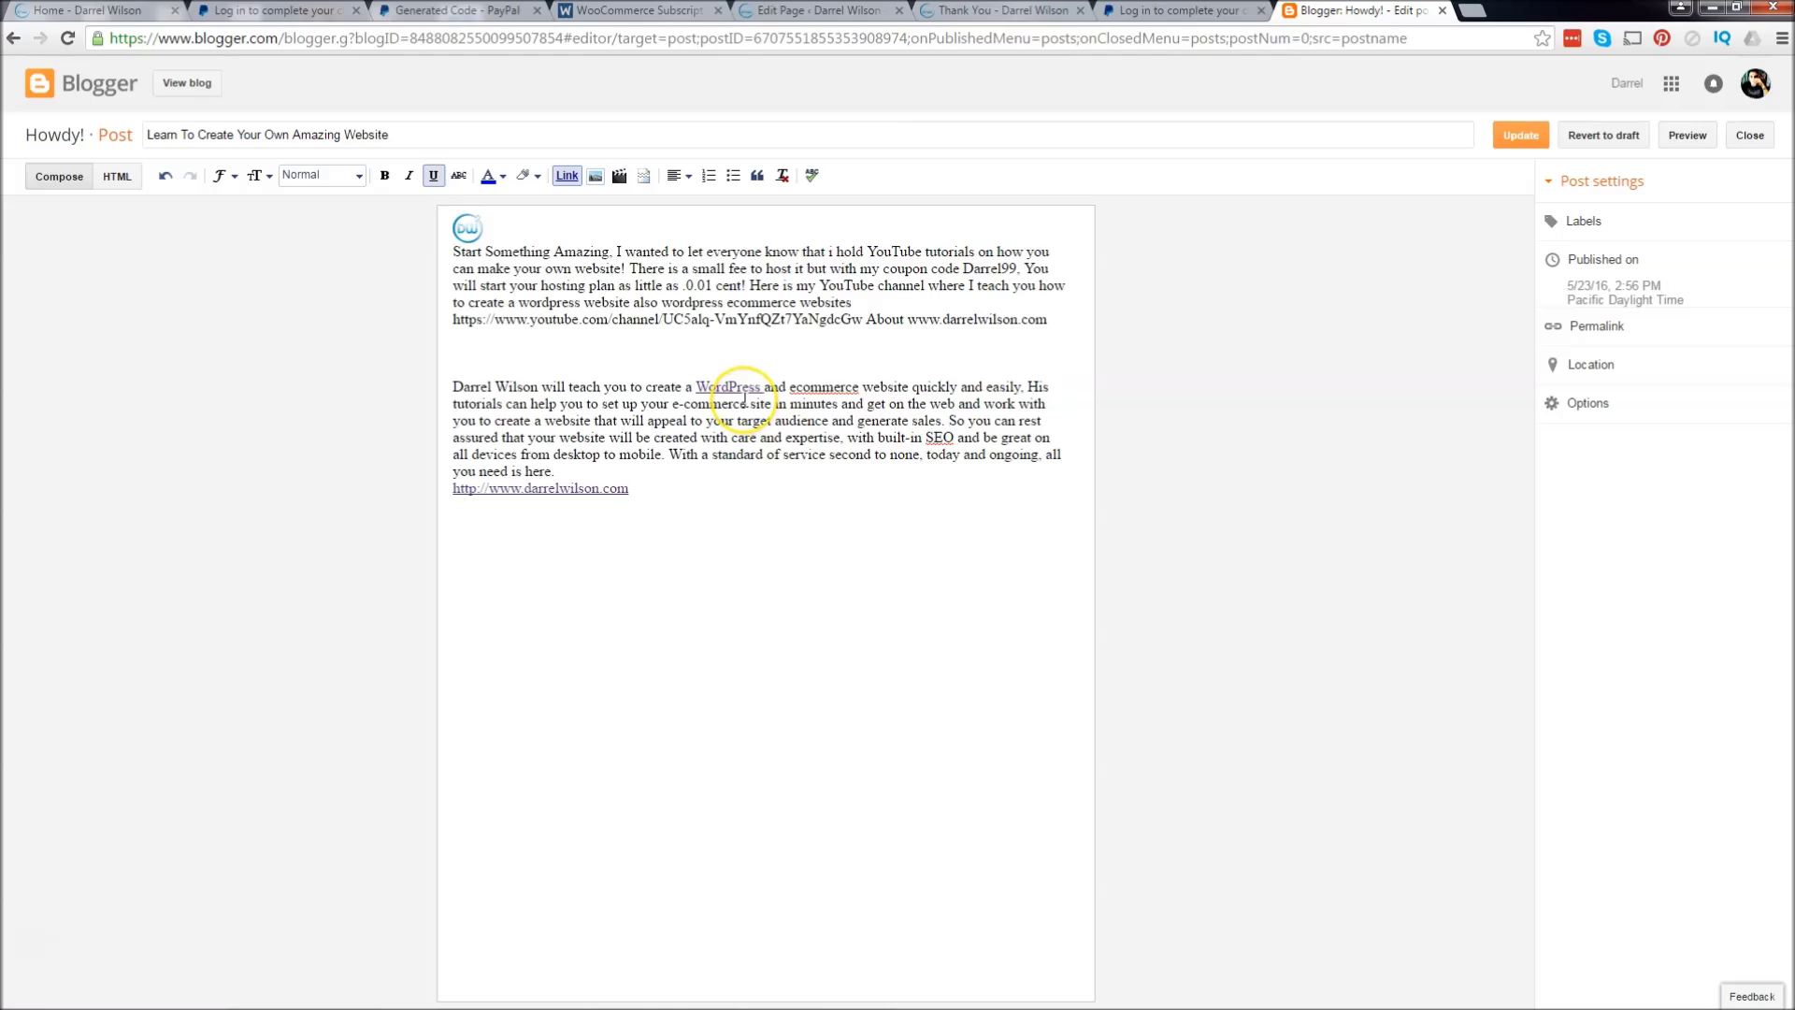
click(88, 11)
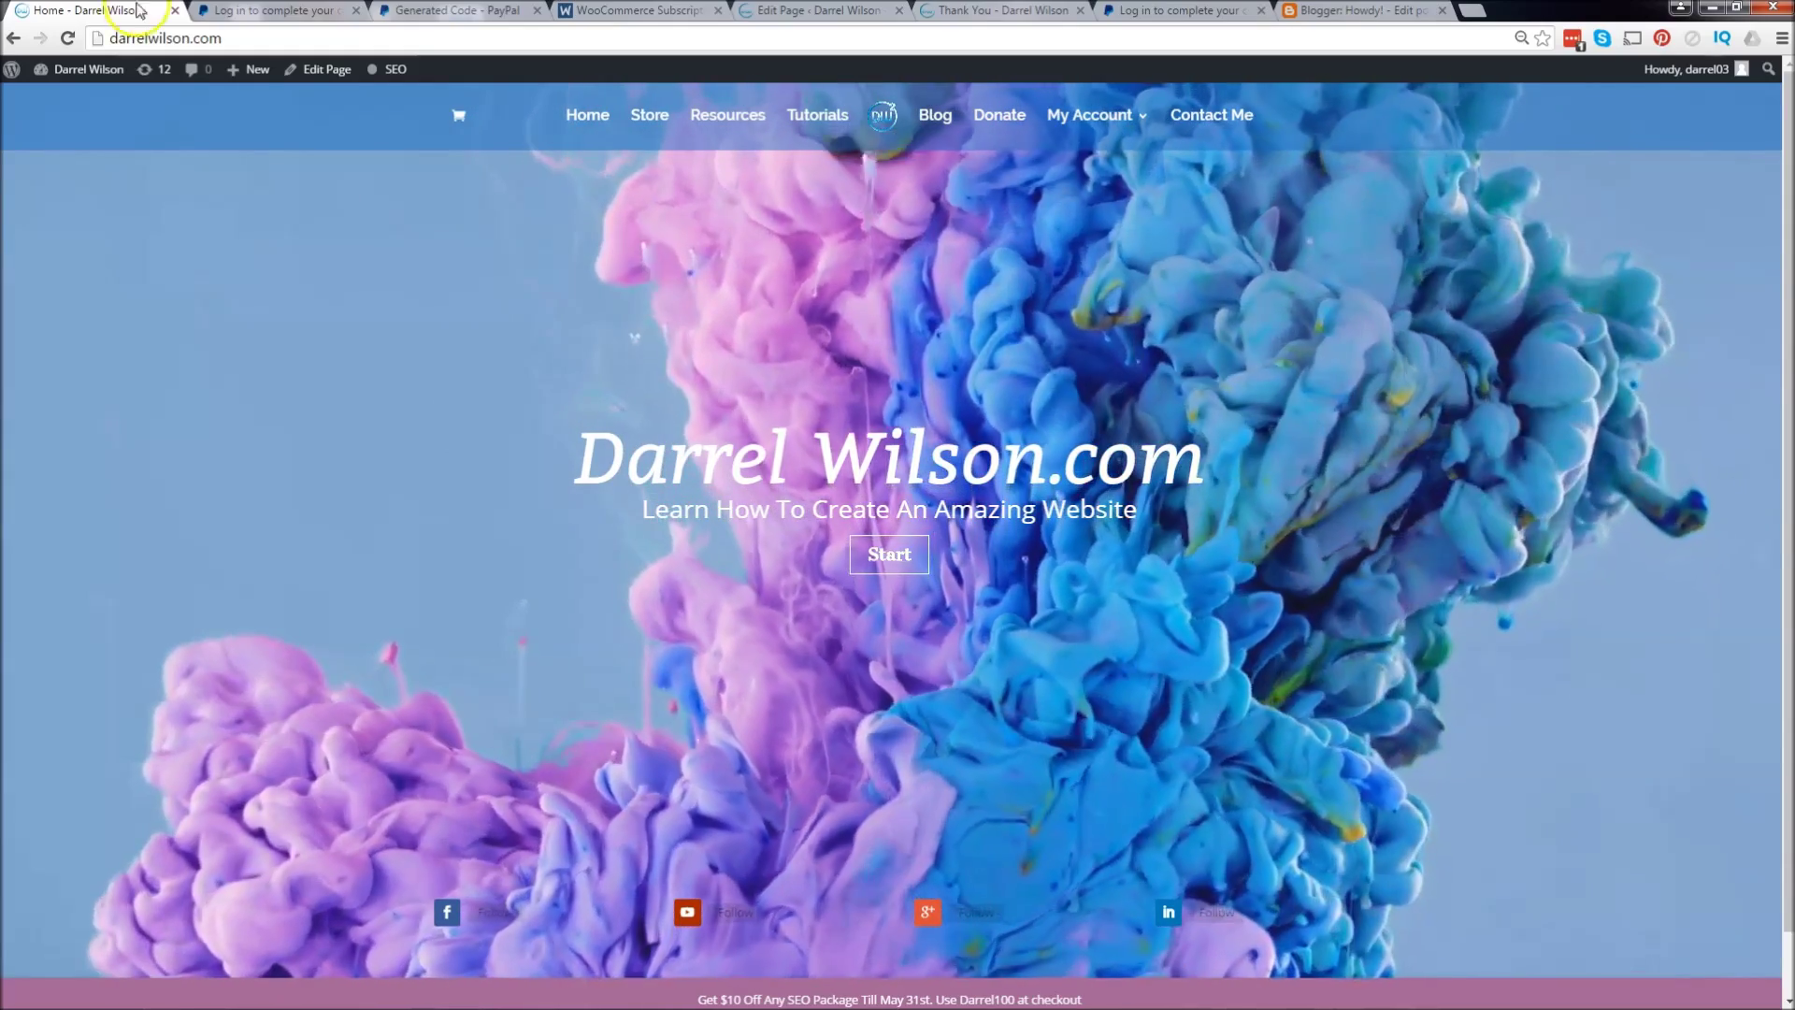
Step: Go from the Store to the SEO packages page and open the $1.00 monthly checkout
click(640, 112)
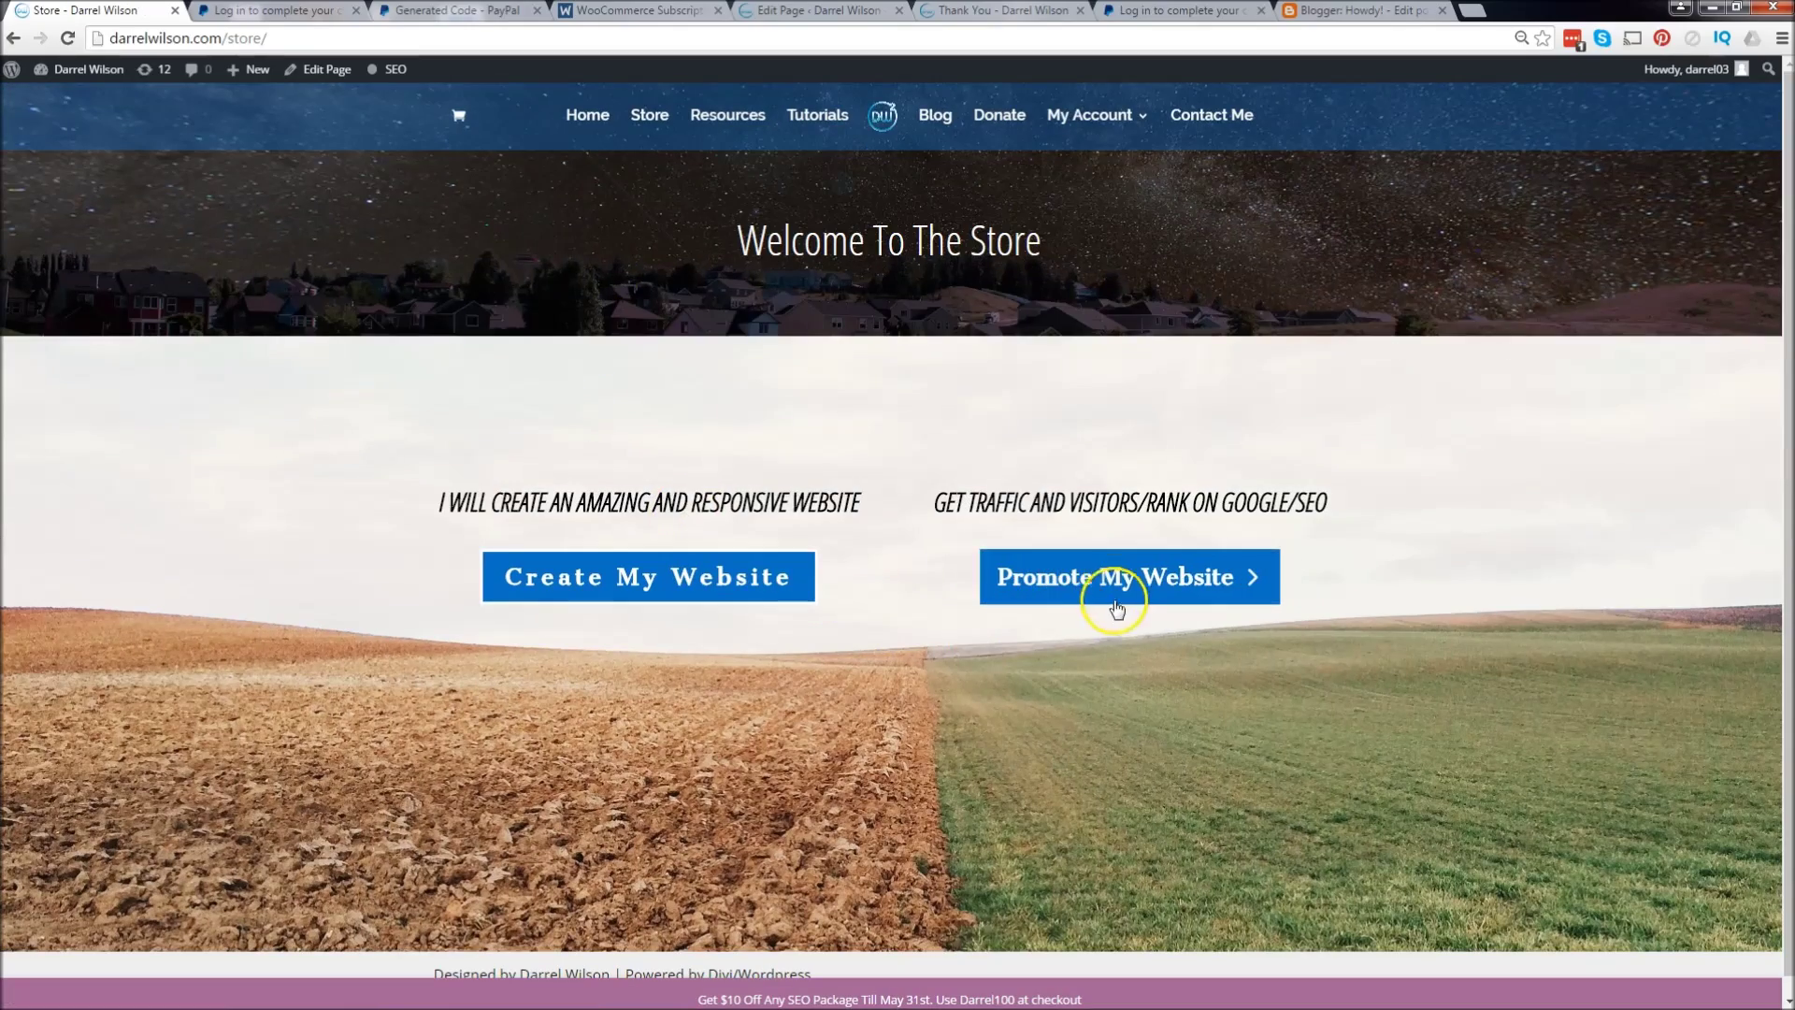
click(1118, 598)
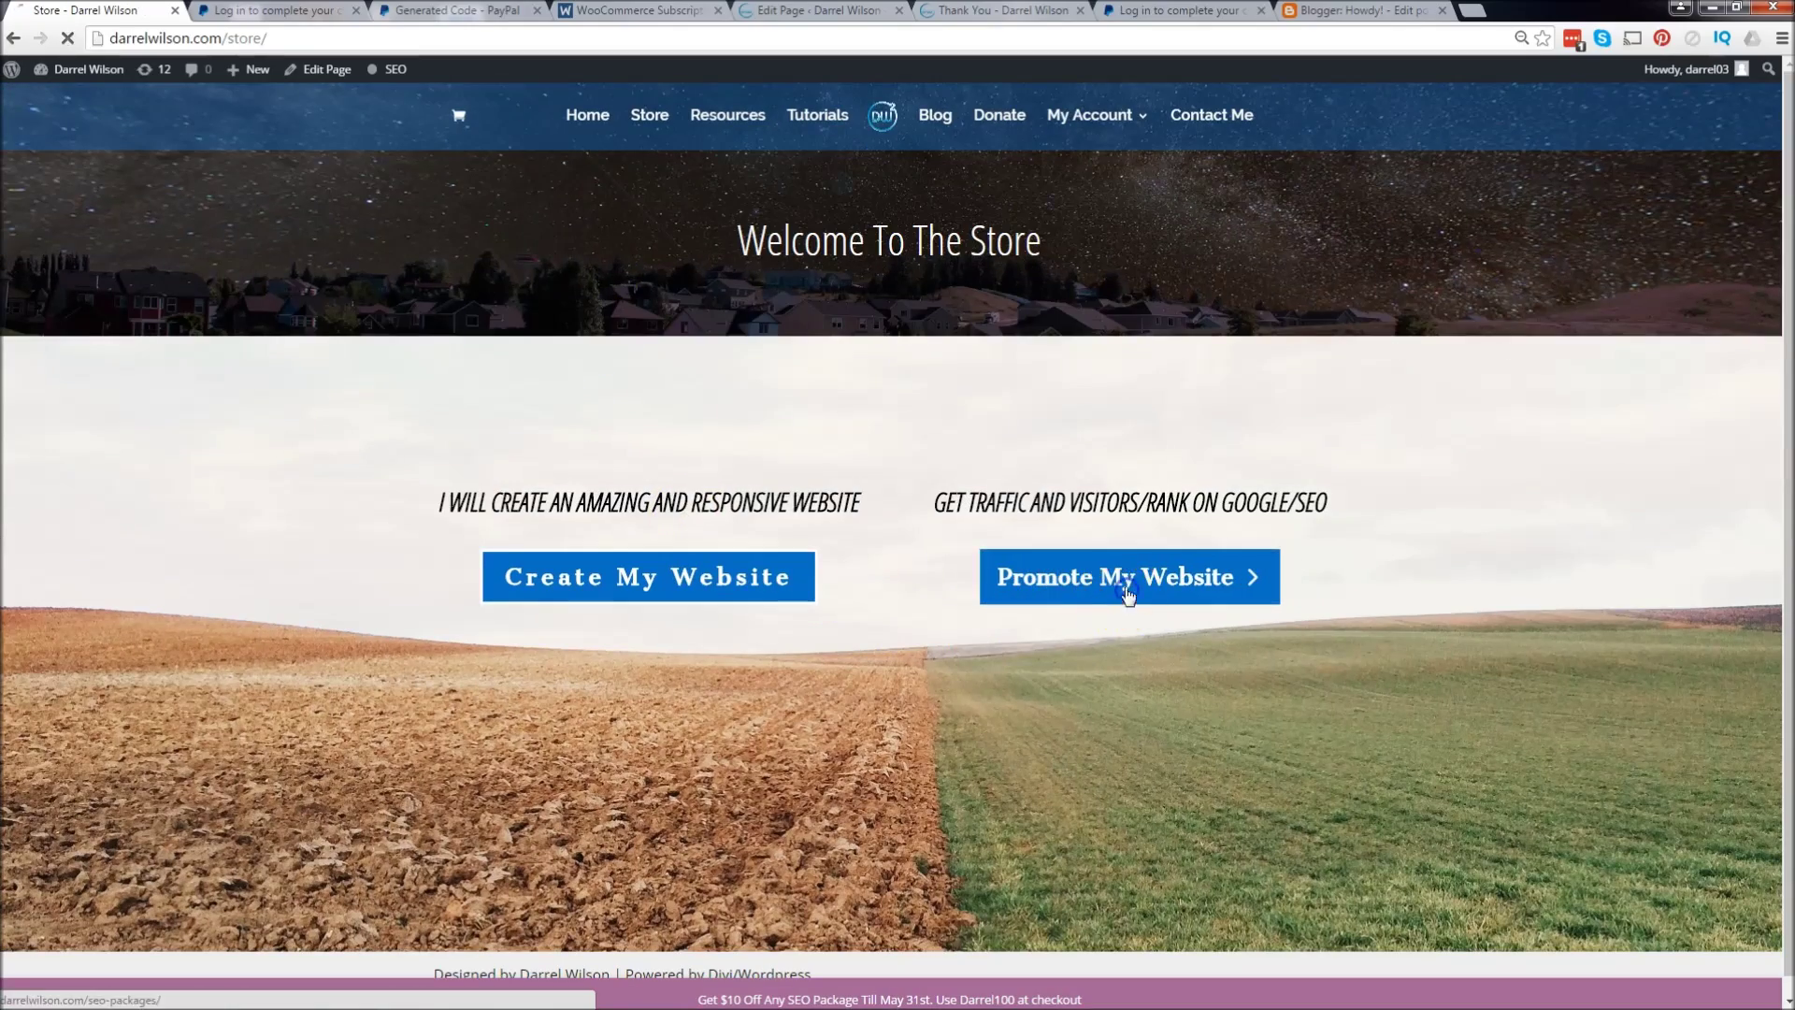
scroll(558, 435, down, 5)
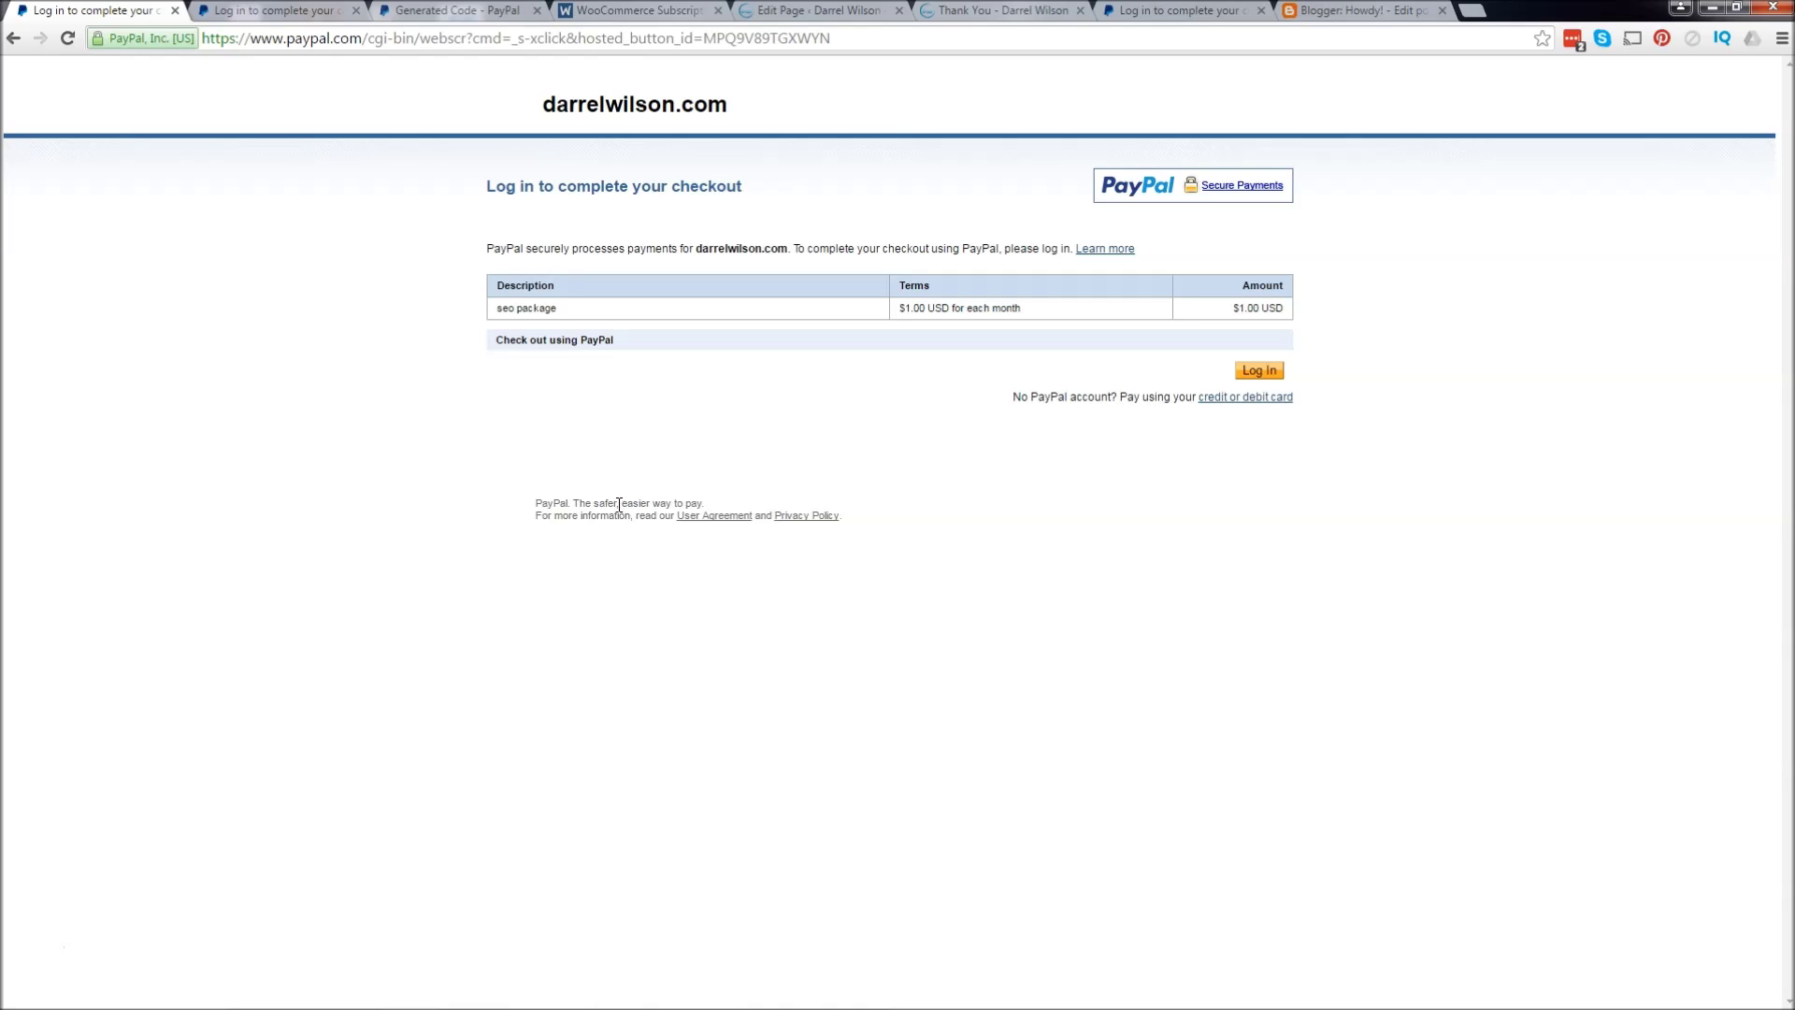
Step: Look at paying by card, then go back and choose to log in with a PayPal account
click(1239, 400)
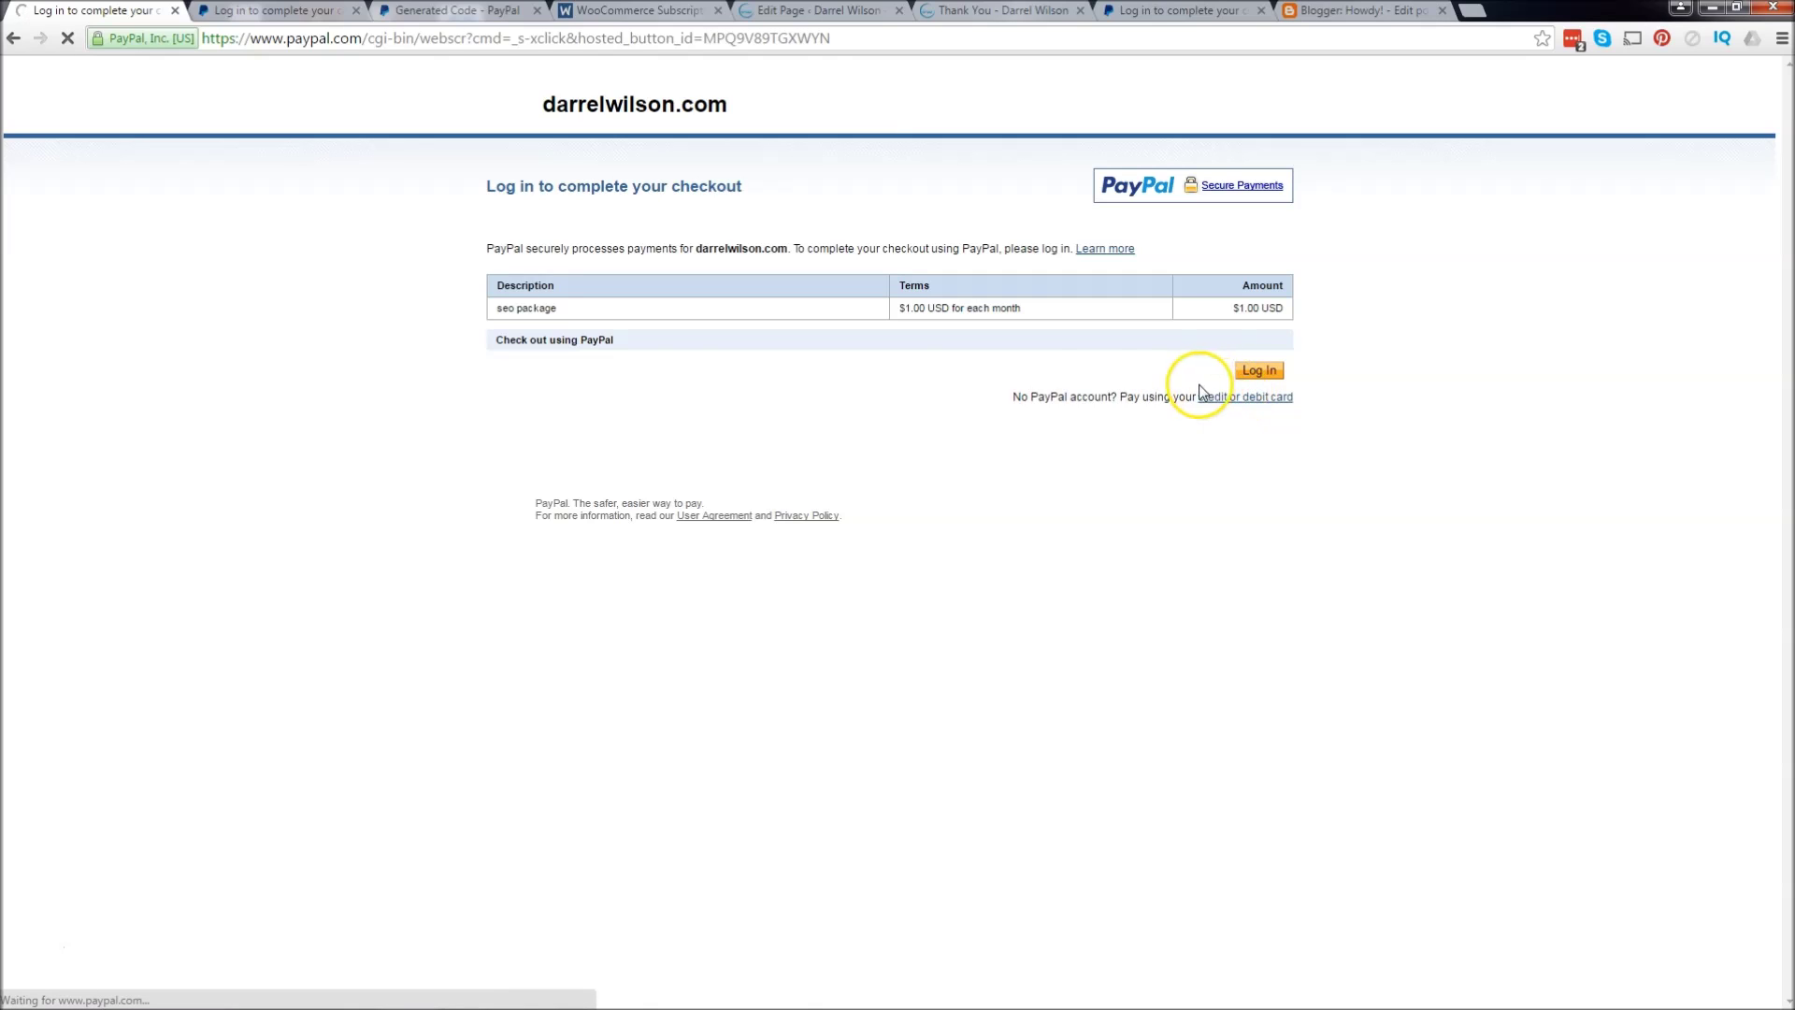
scroll(926, 505, down, 2)
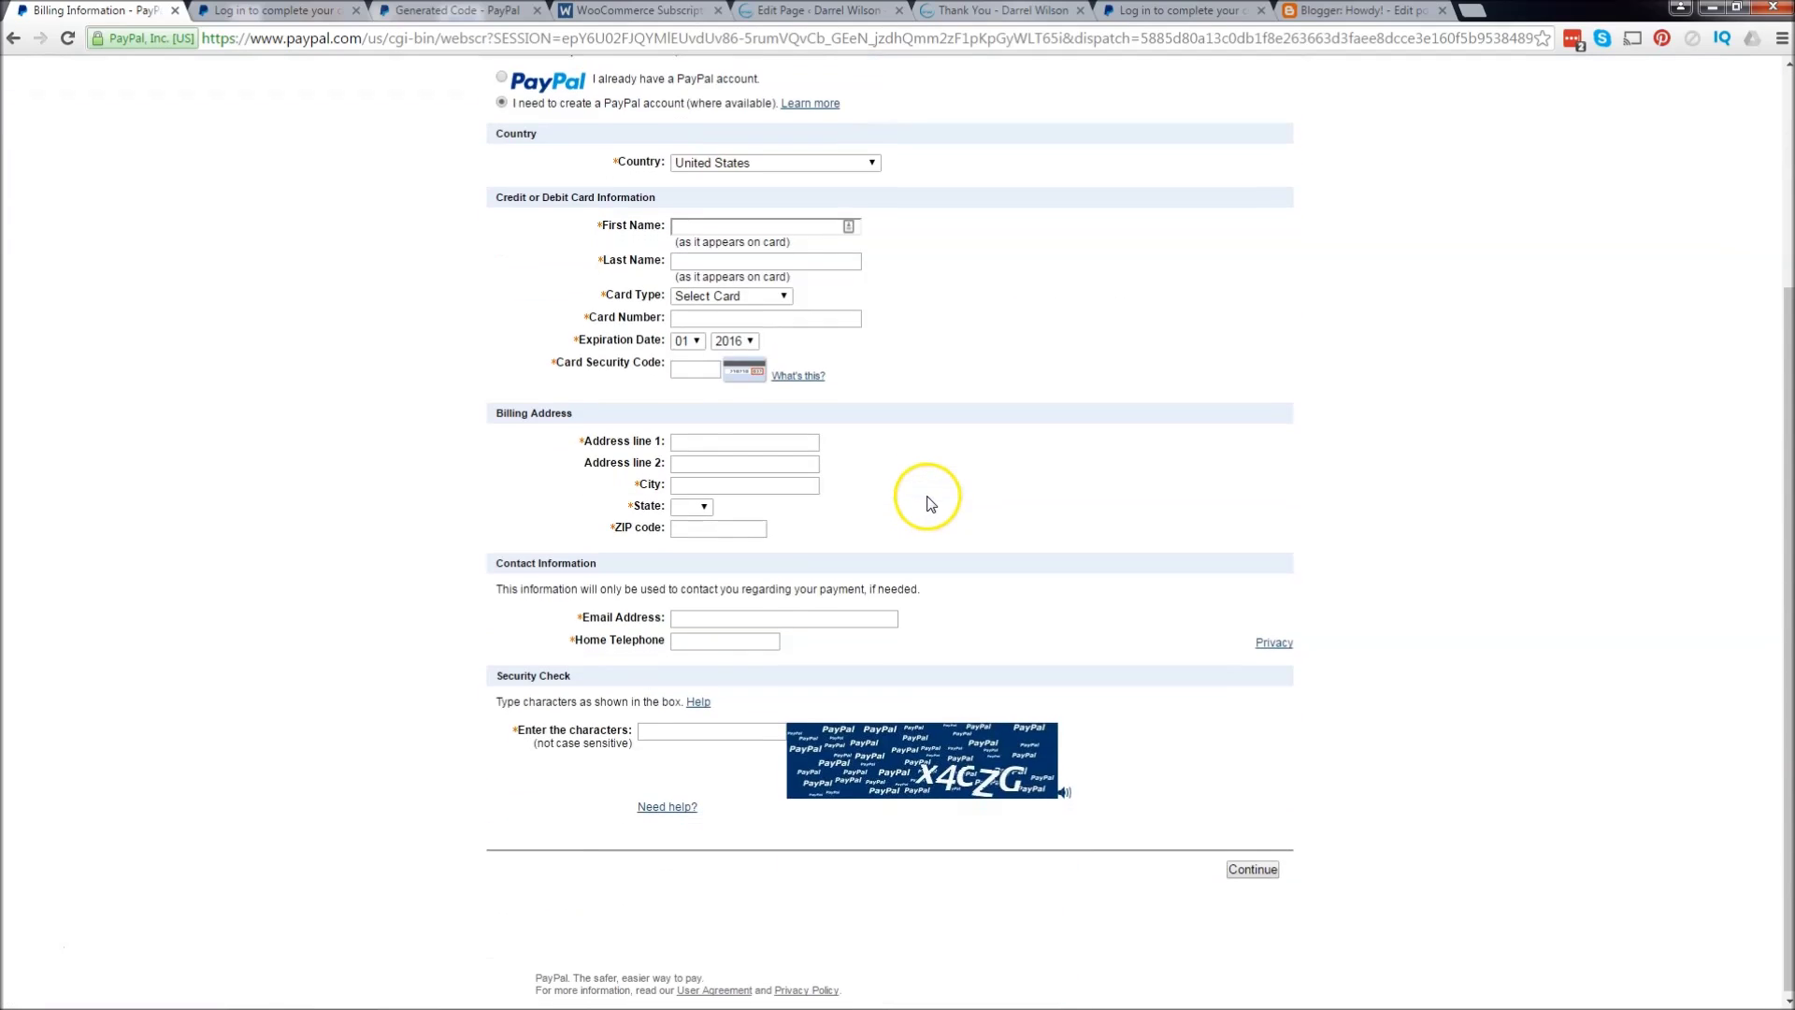
scroll(925, 503, up, 3)
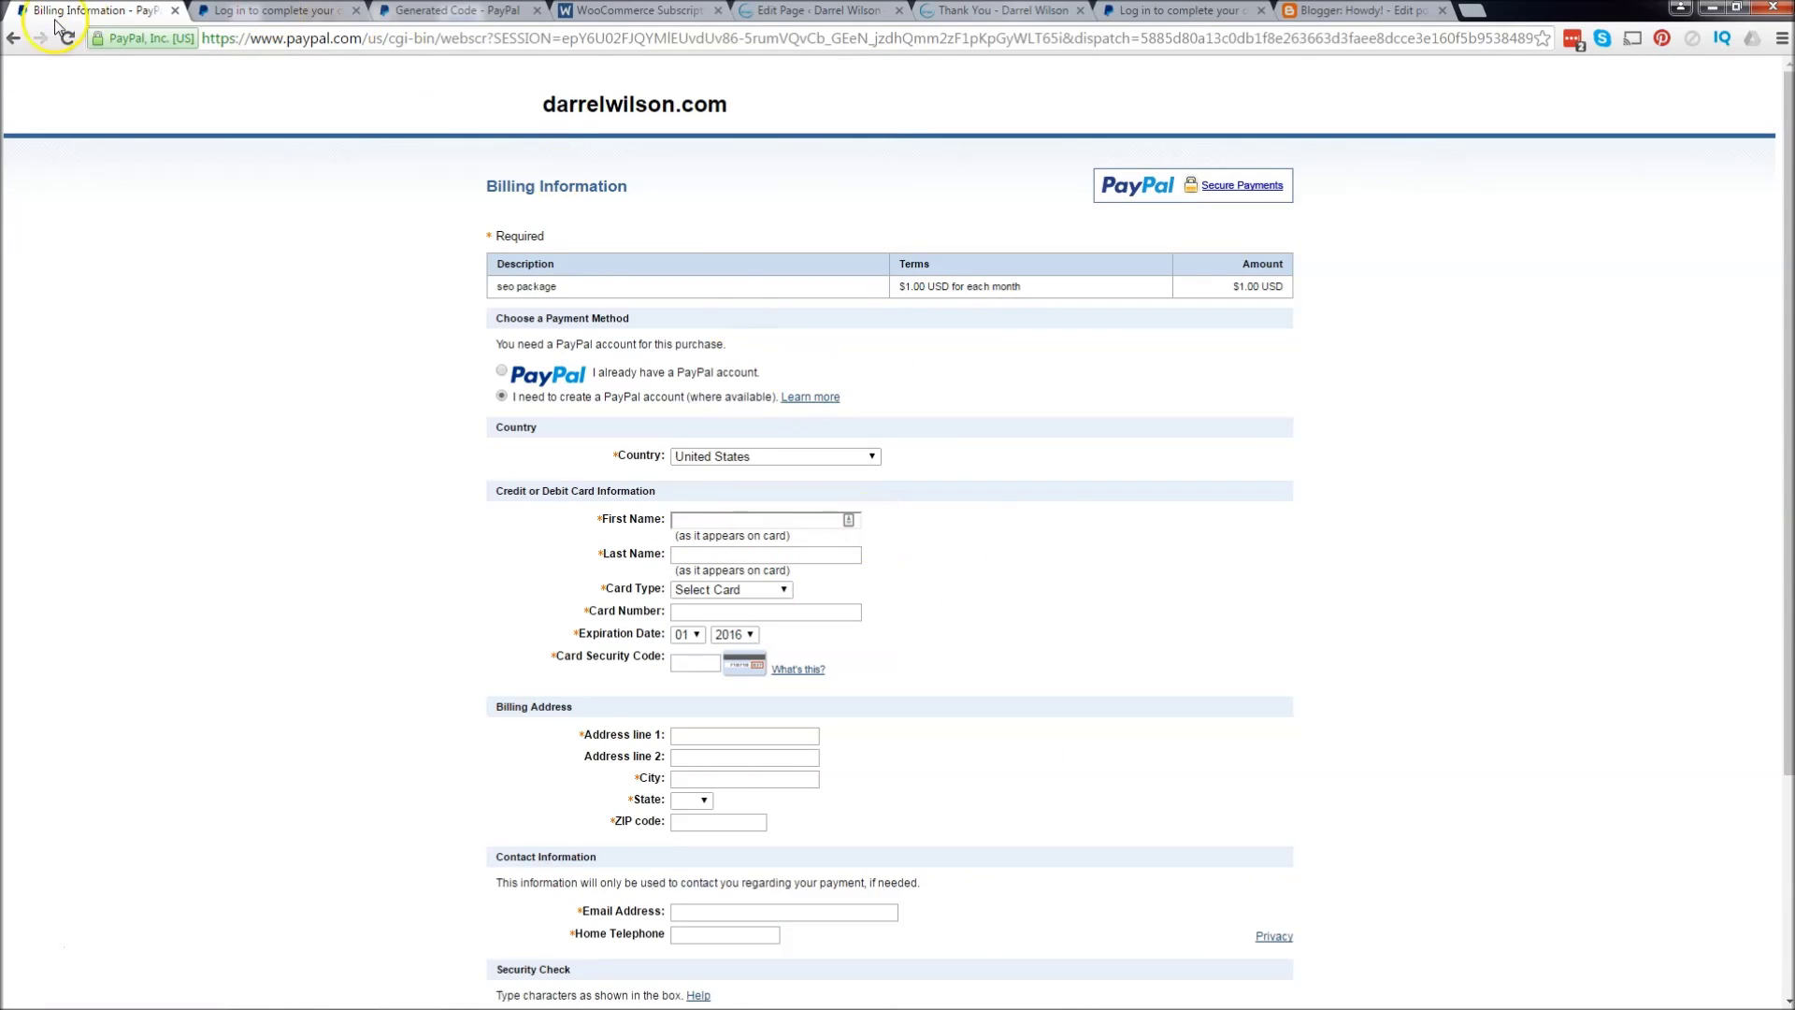
click(13, 39)
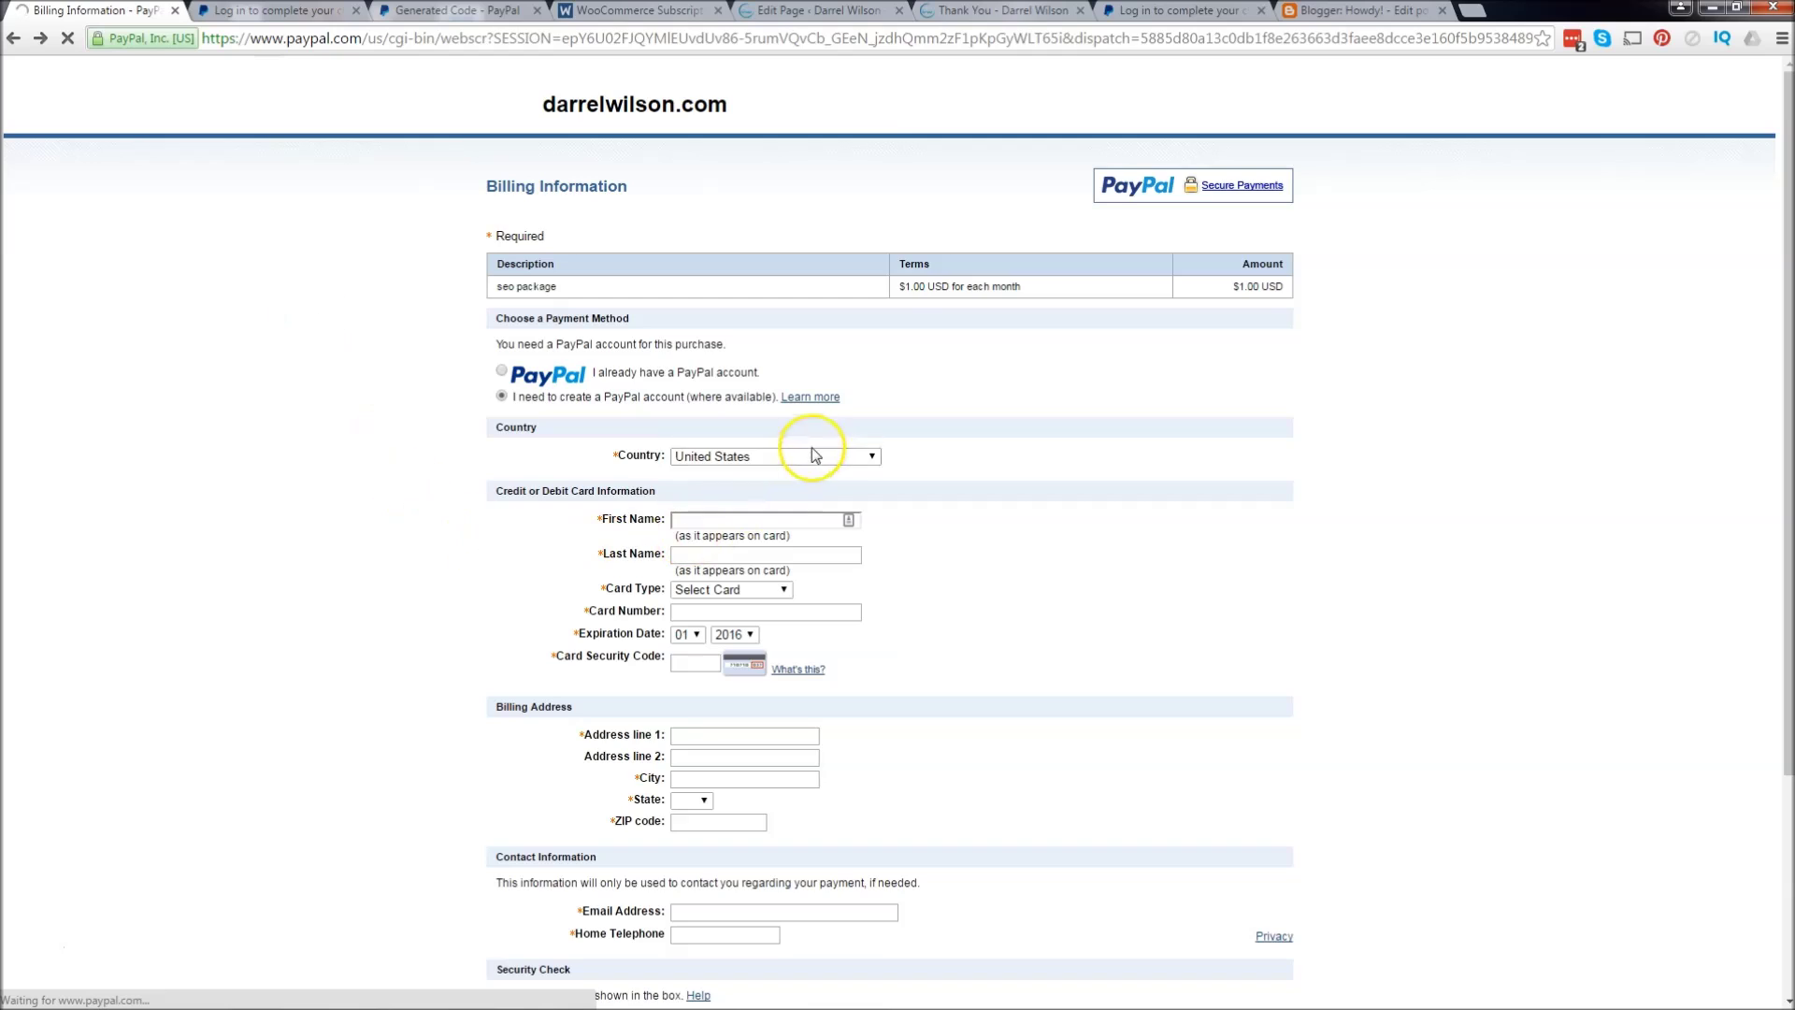
click(1260, 371)
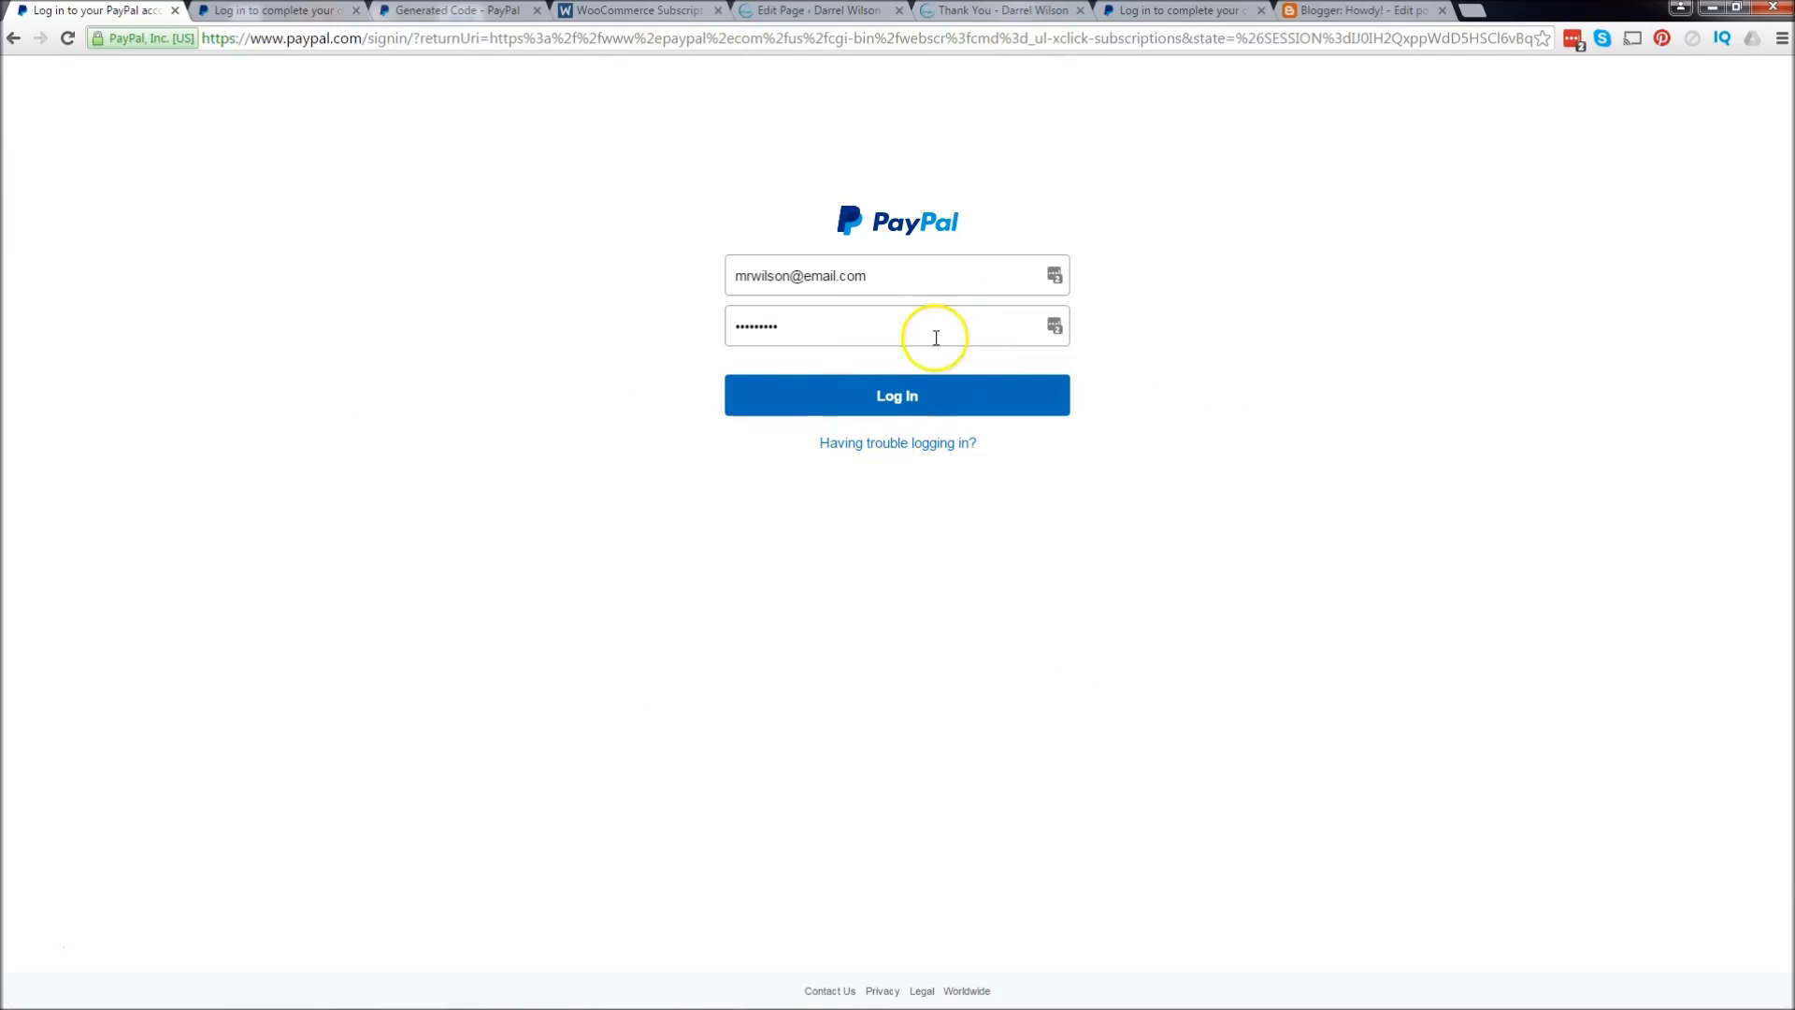
Step: Log in with the customer's email and password, correcting the email typo after the error
triple_click(936, 293)
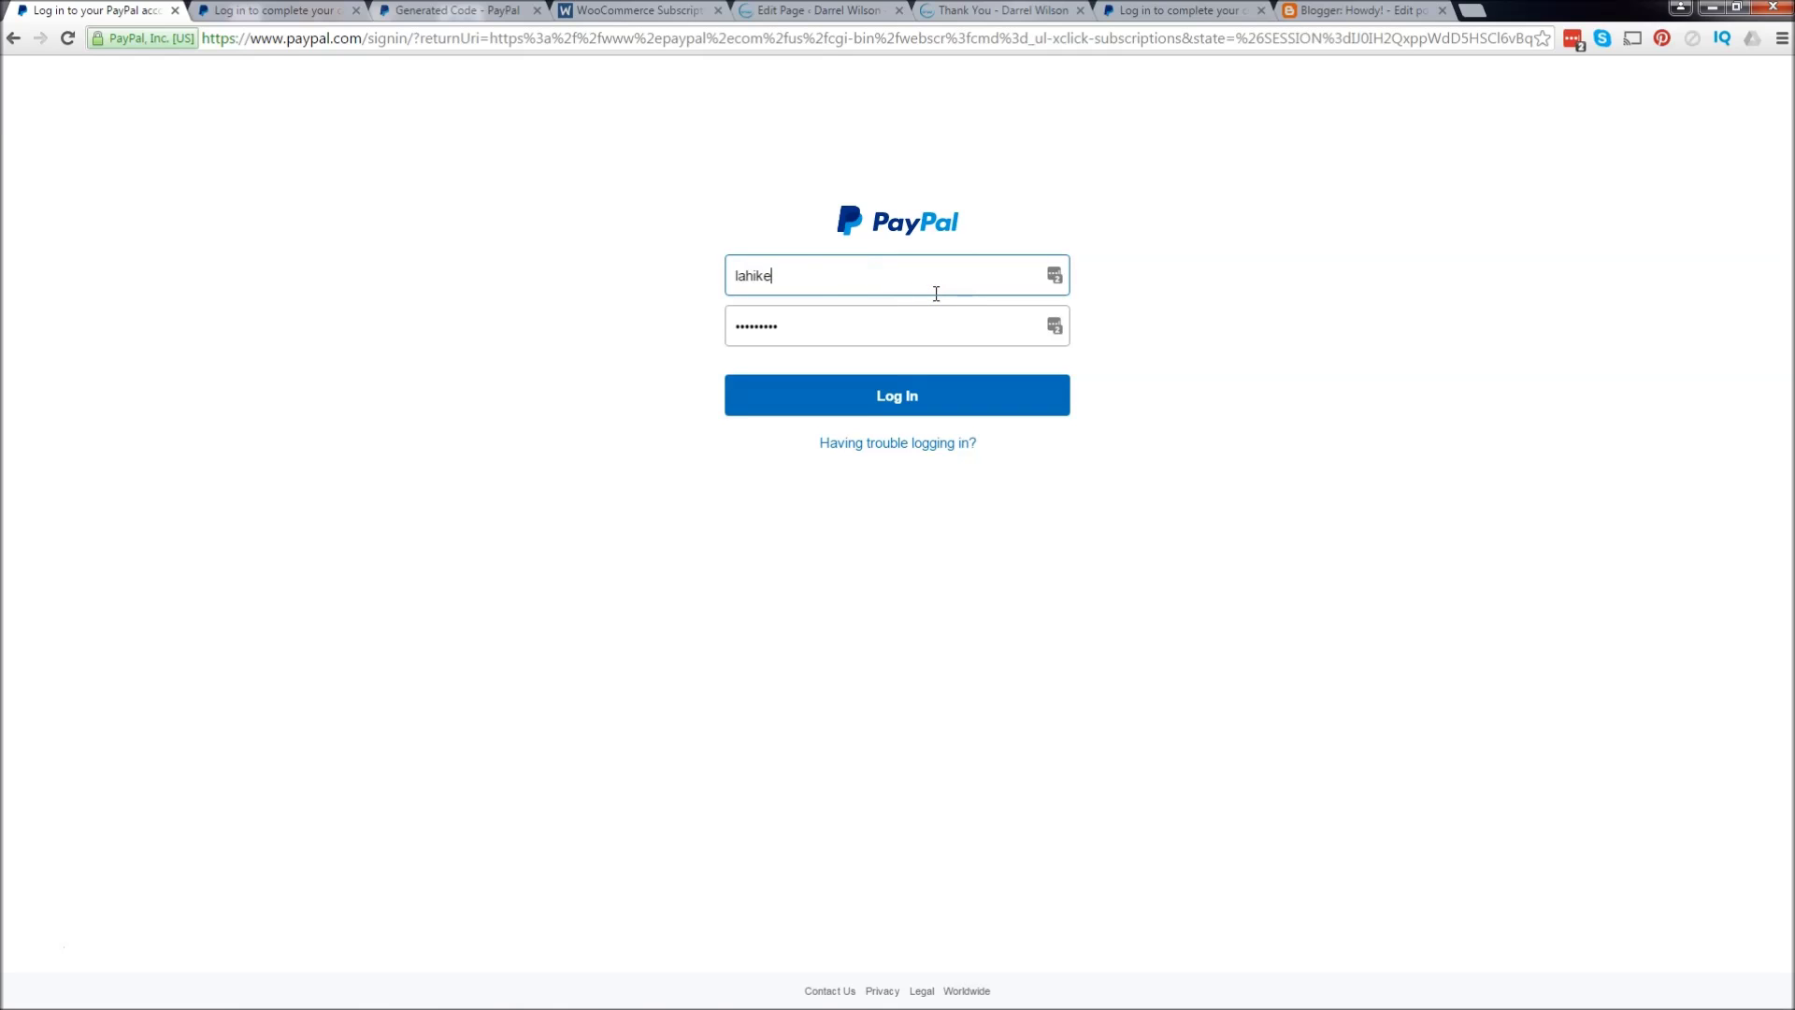
key(Tab)
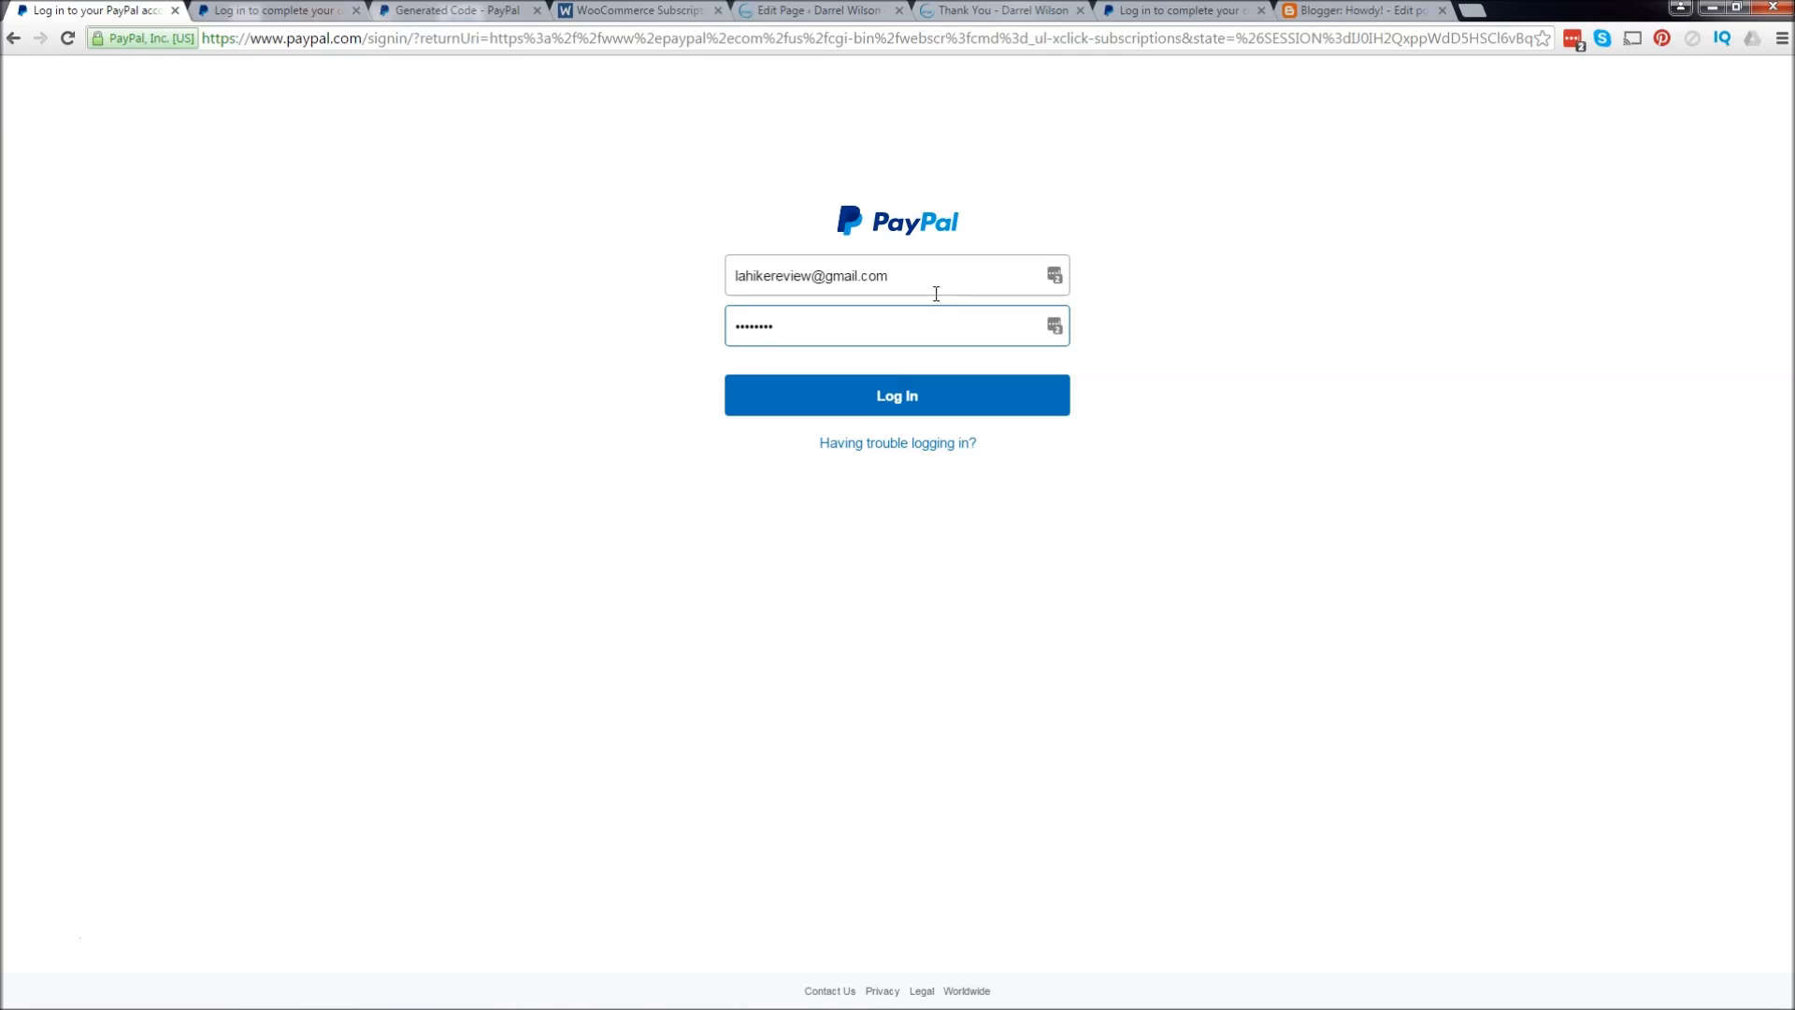
key(Return)
click(936, 386)
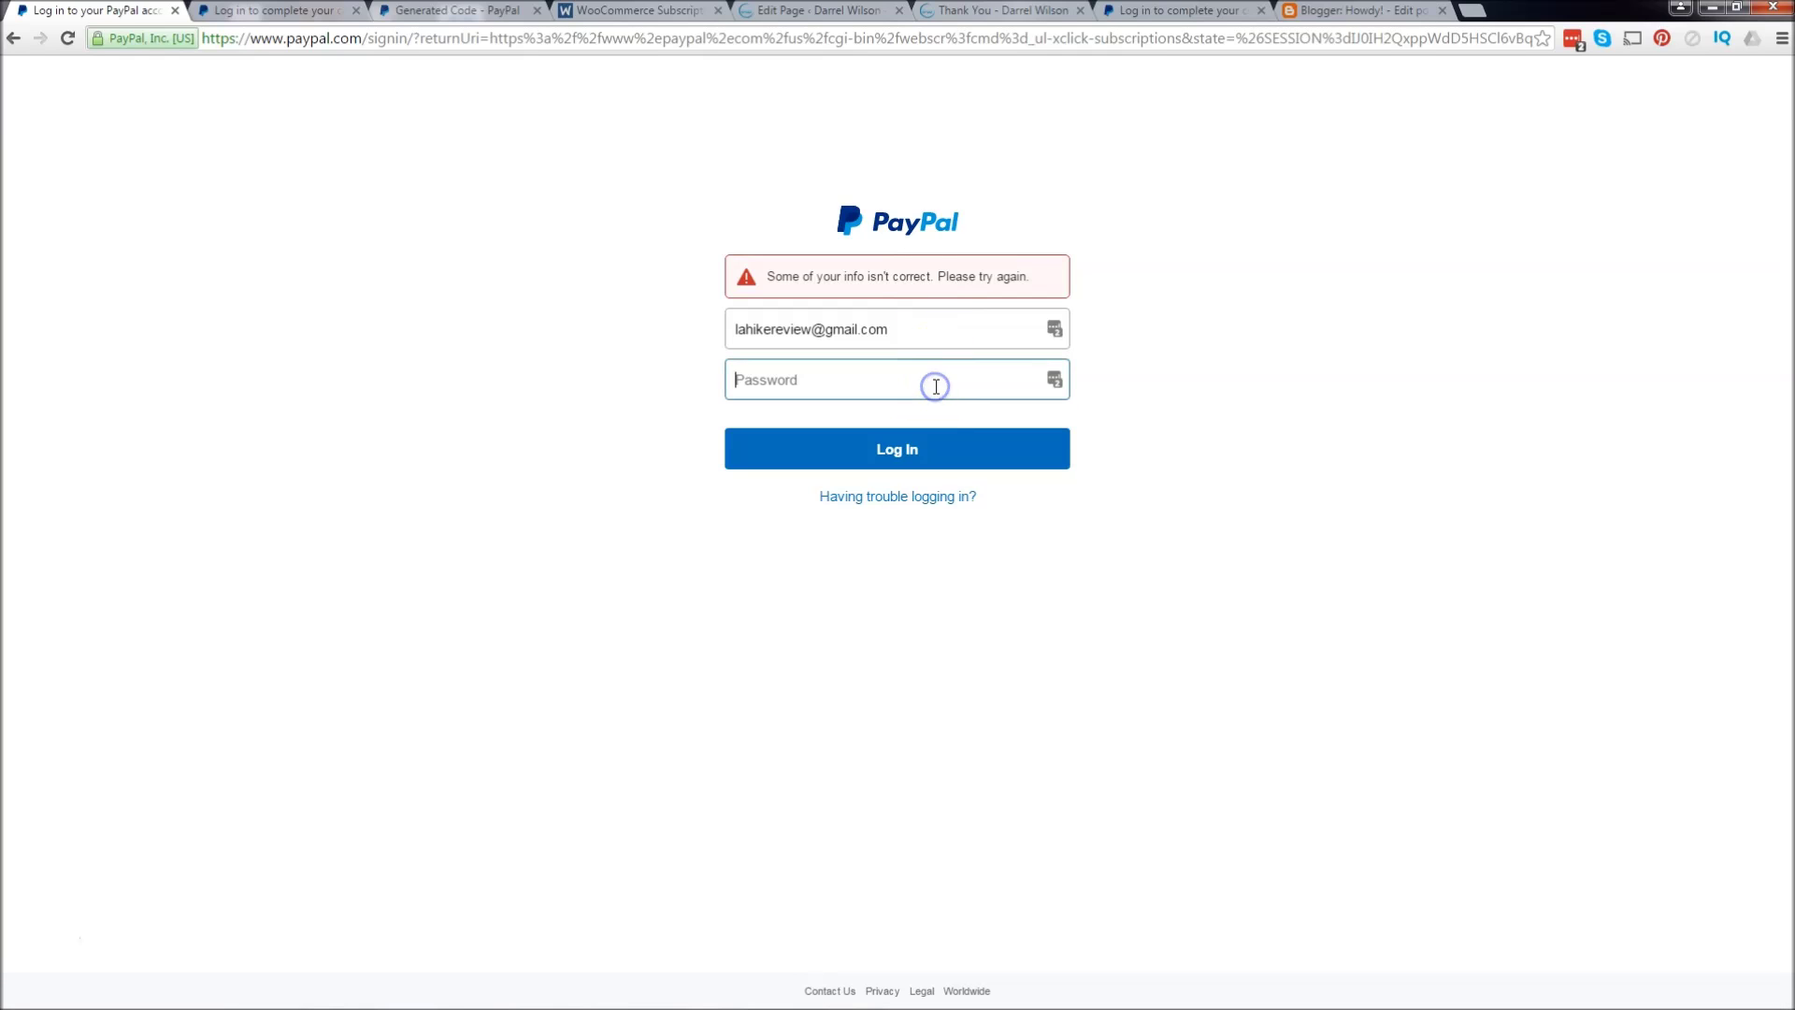
key(Return)
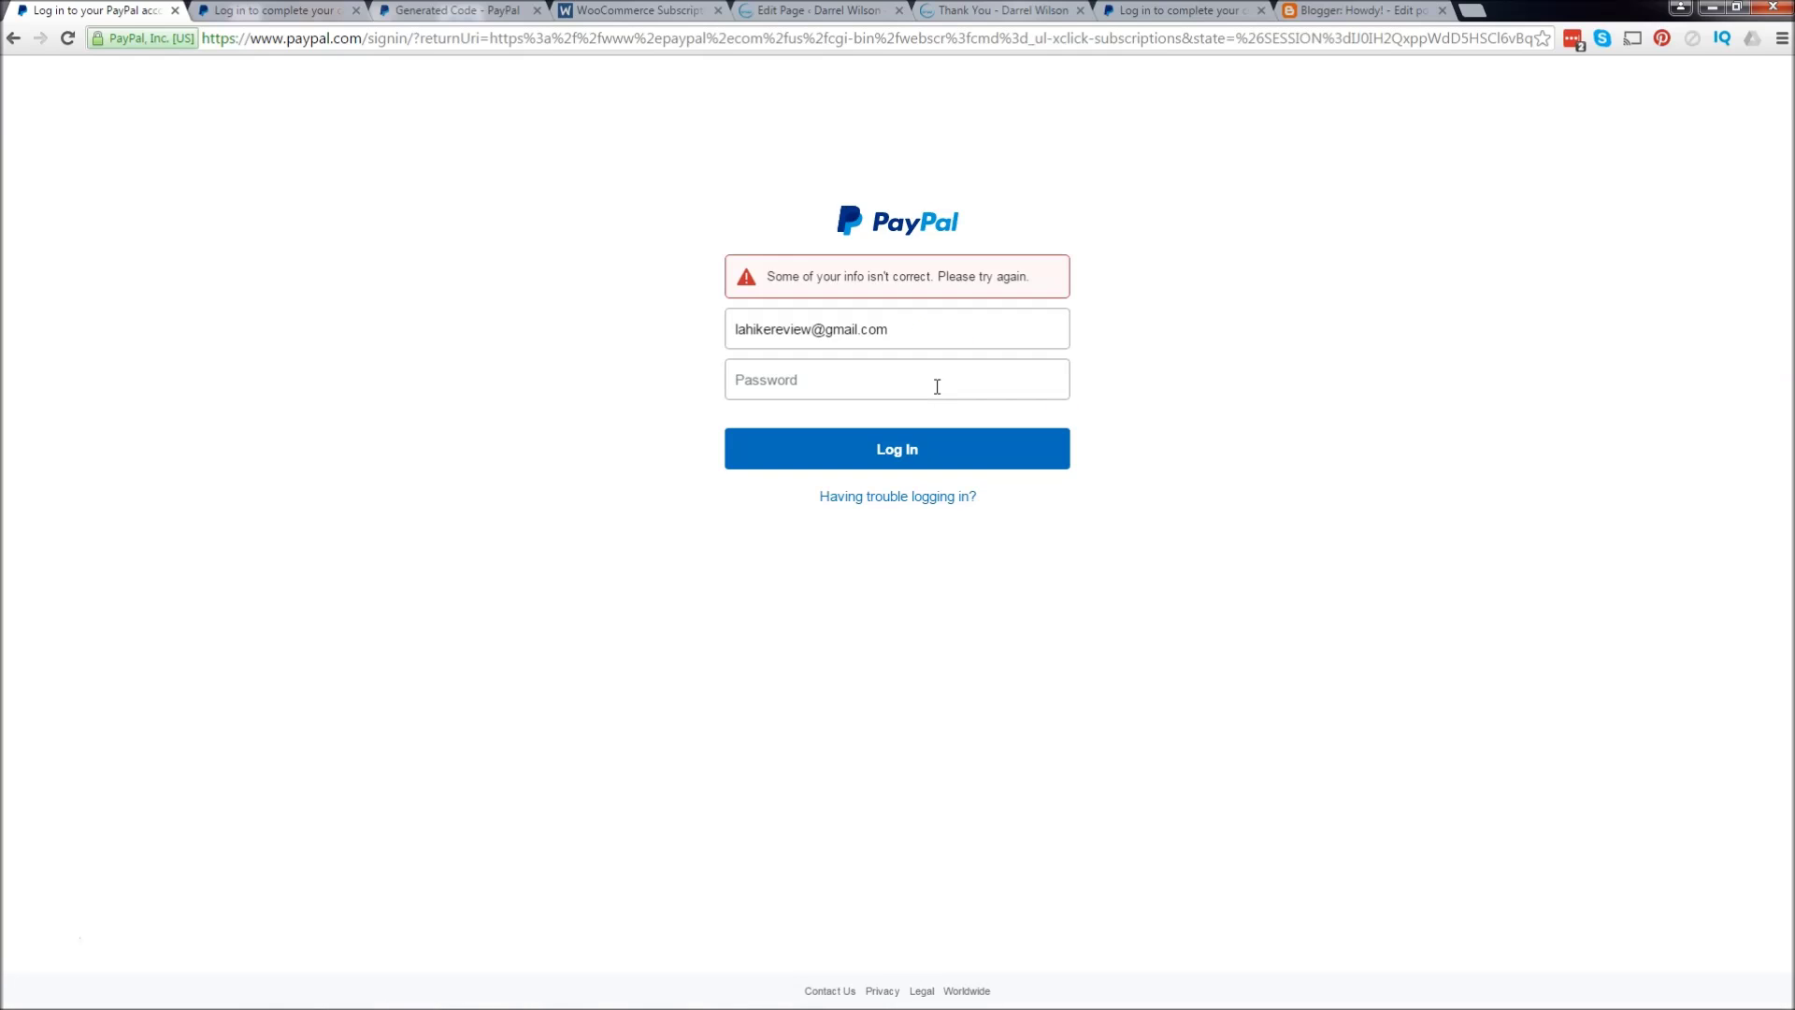
click(932, 329)
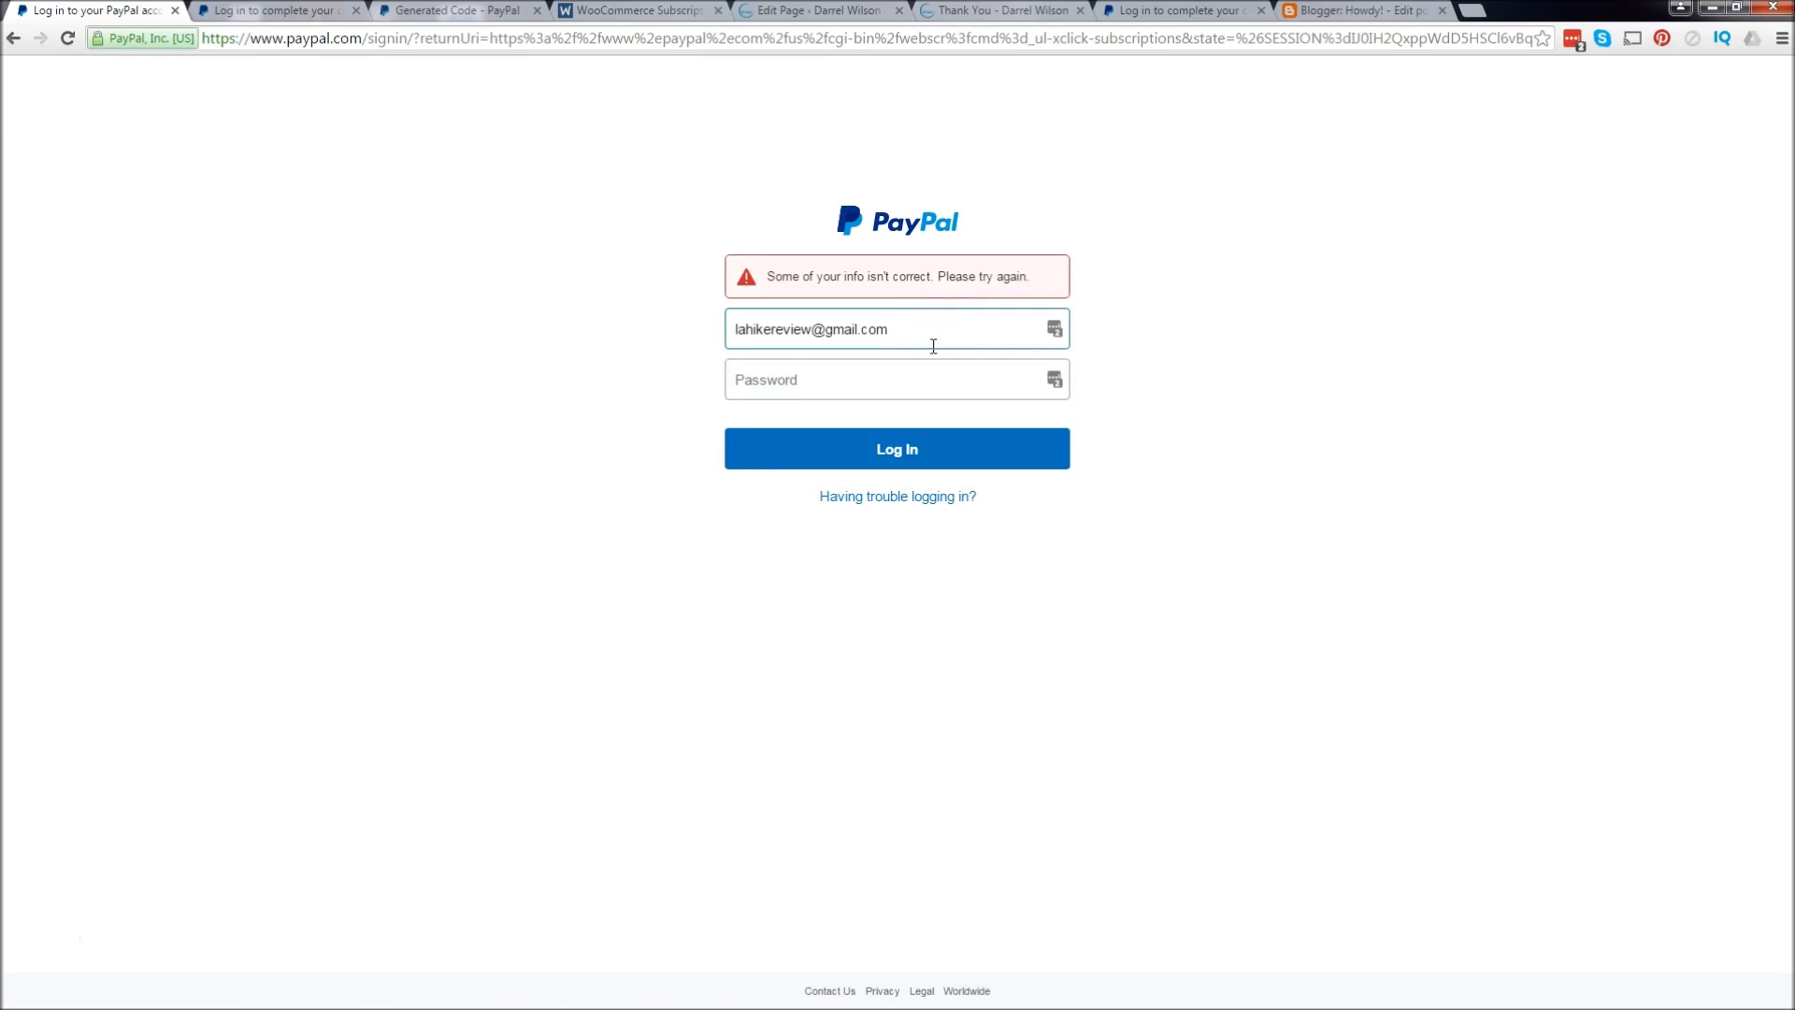
click(812, 330)
text(s)
click(847, 385)
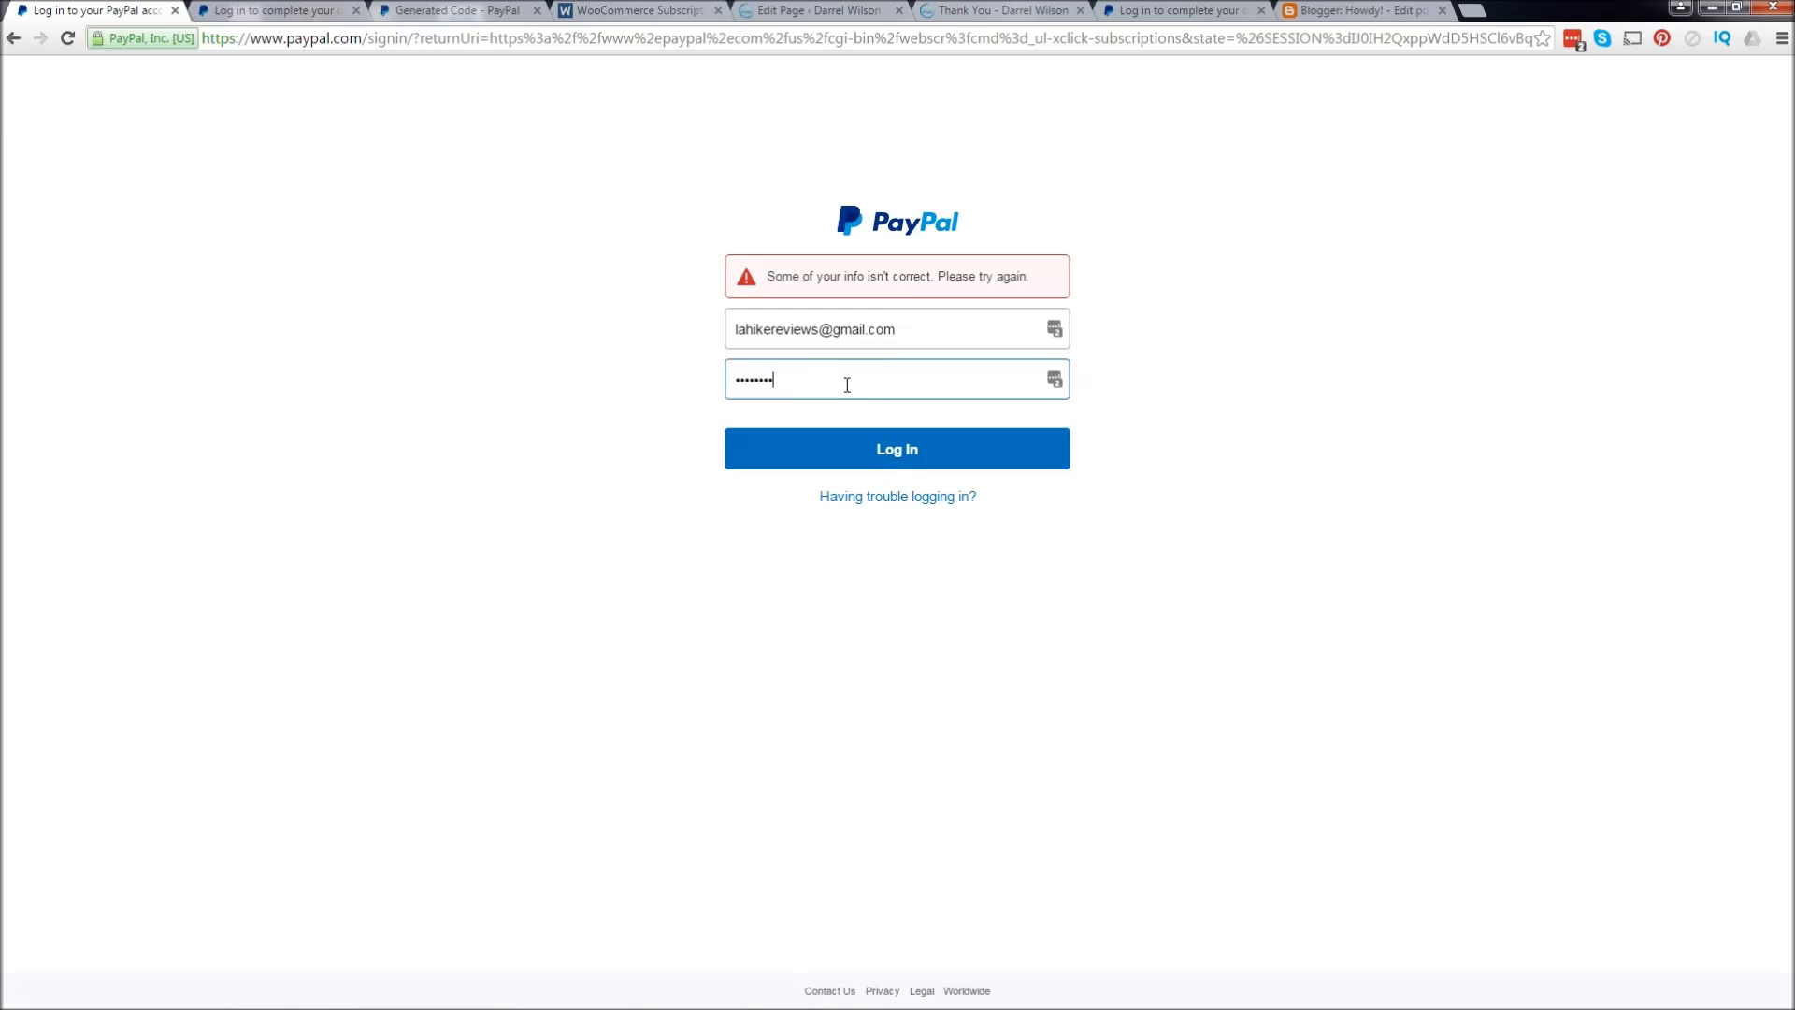
key(Return)
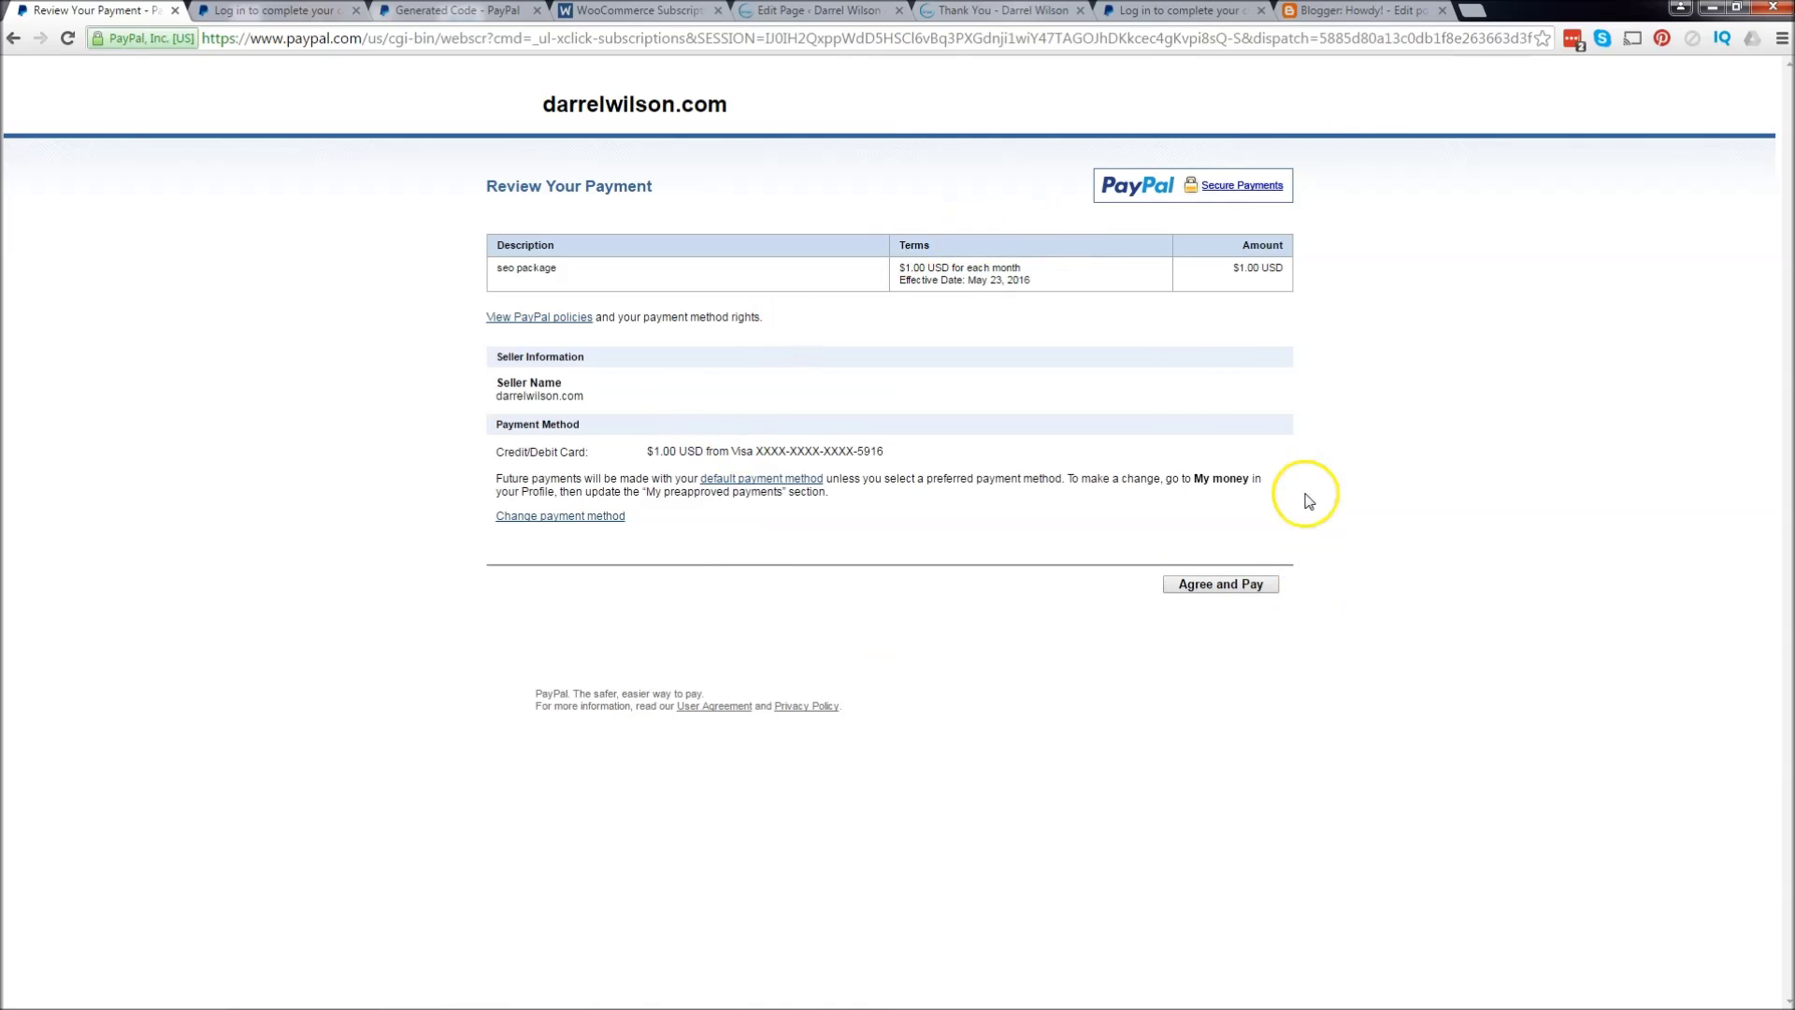
Step: Agree and pay for the $1.00 monthly seo package, then return to darrelwilson.com
click(1263, 584)
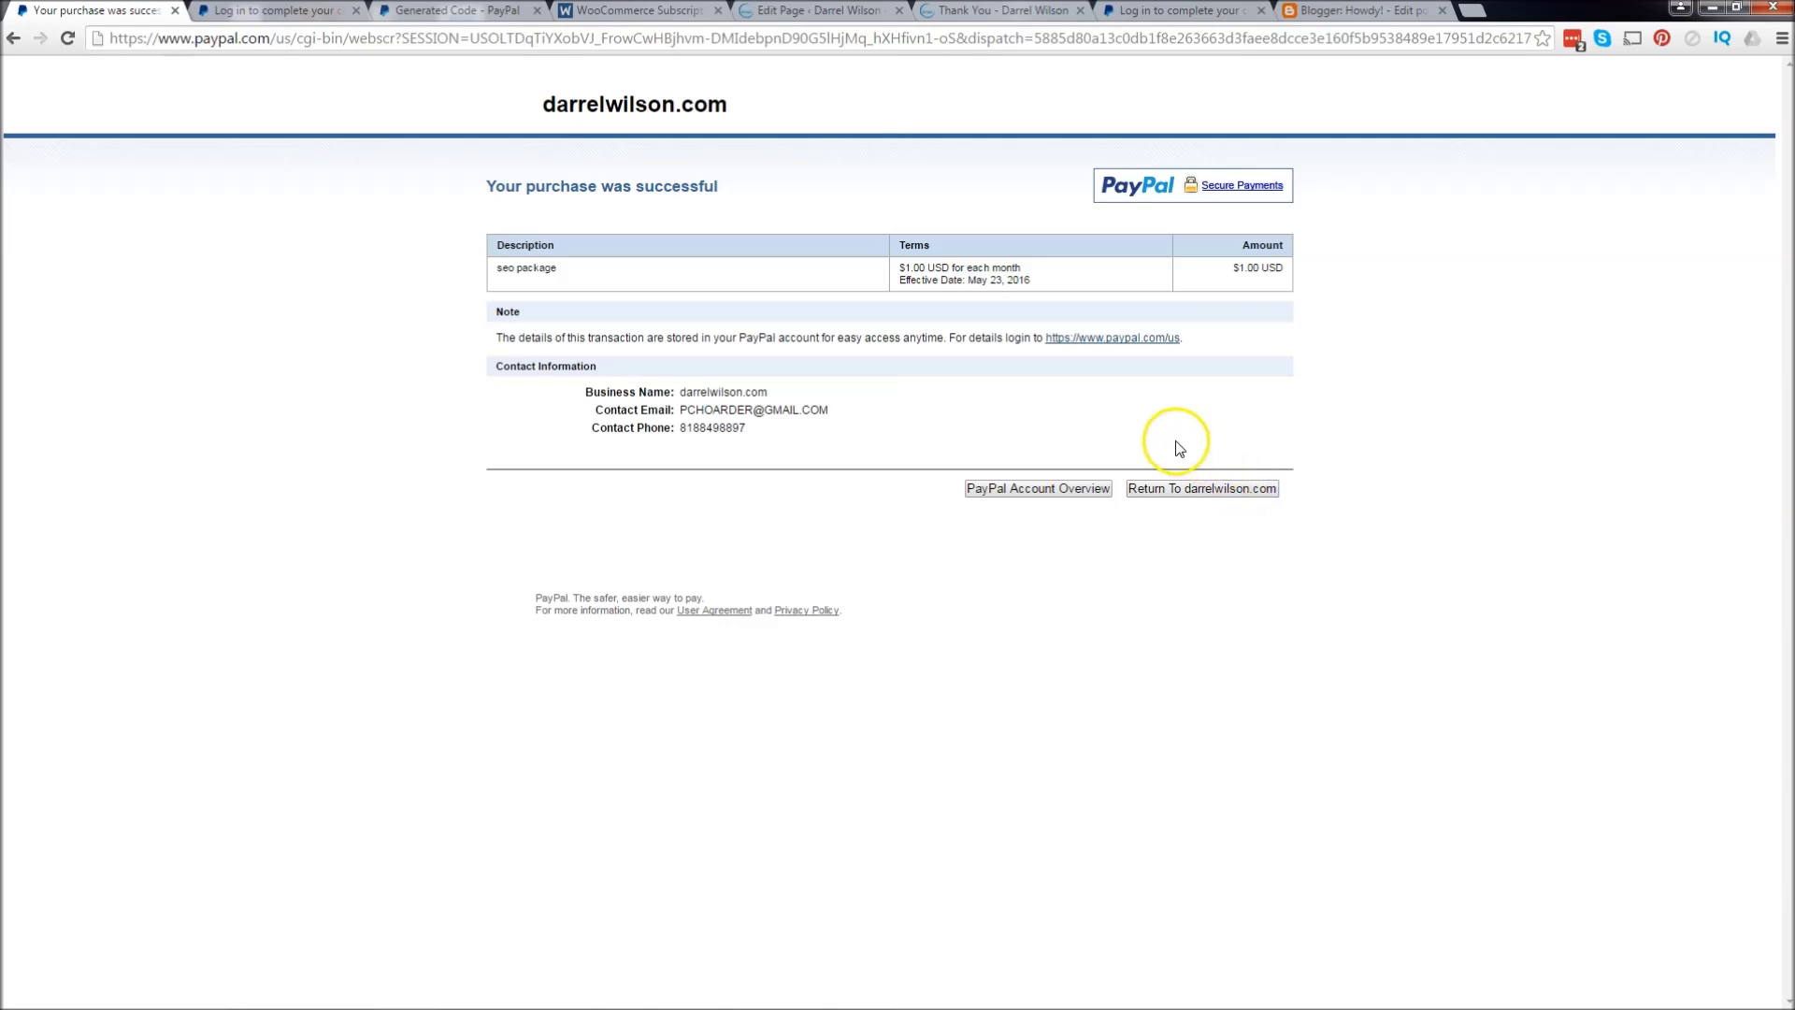
click(1206, 489)
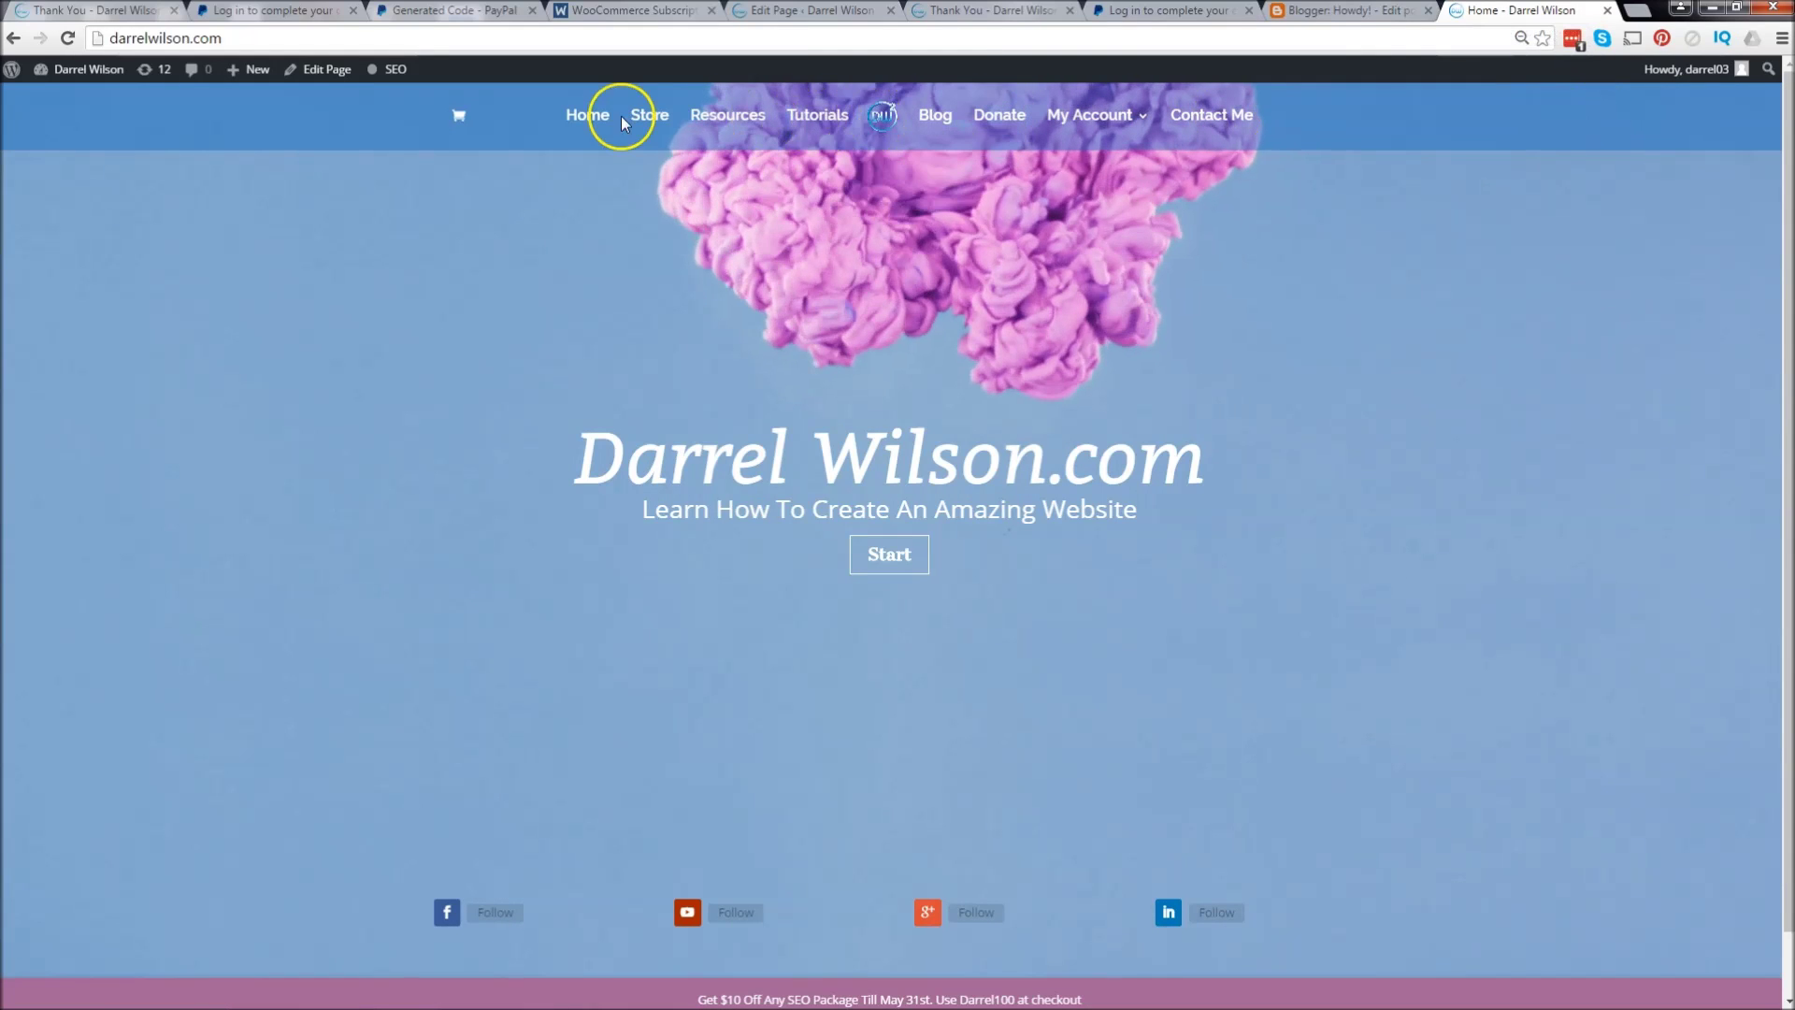
click(716, 117)
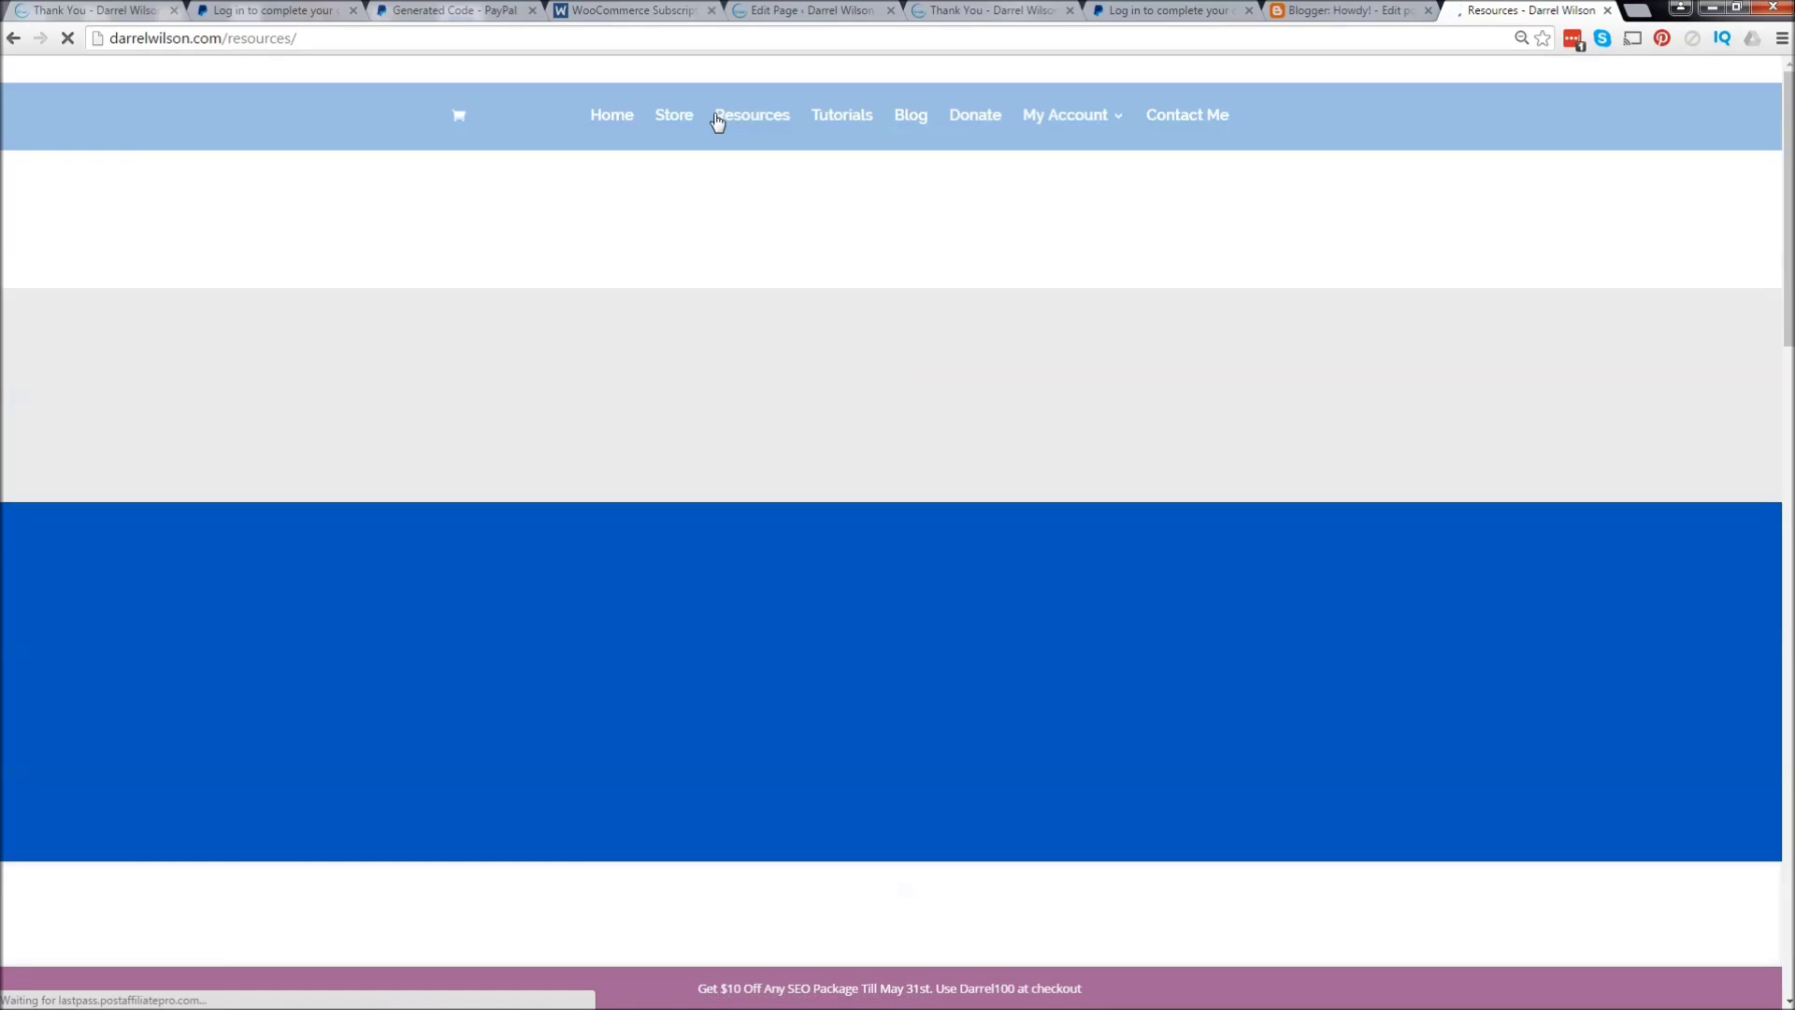
scroll(718, 308, down, 8)
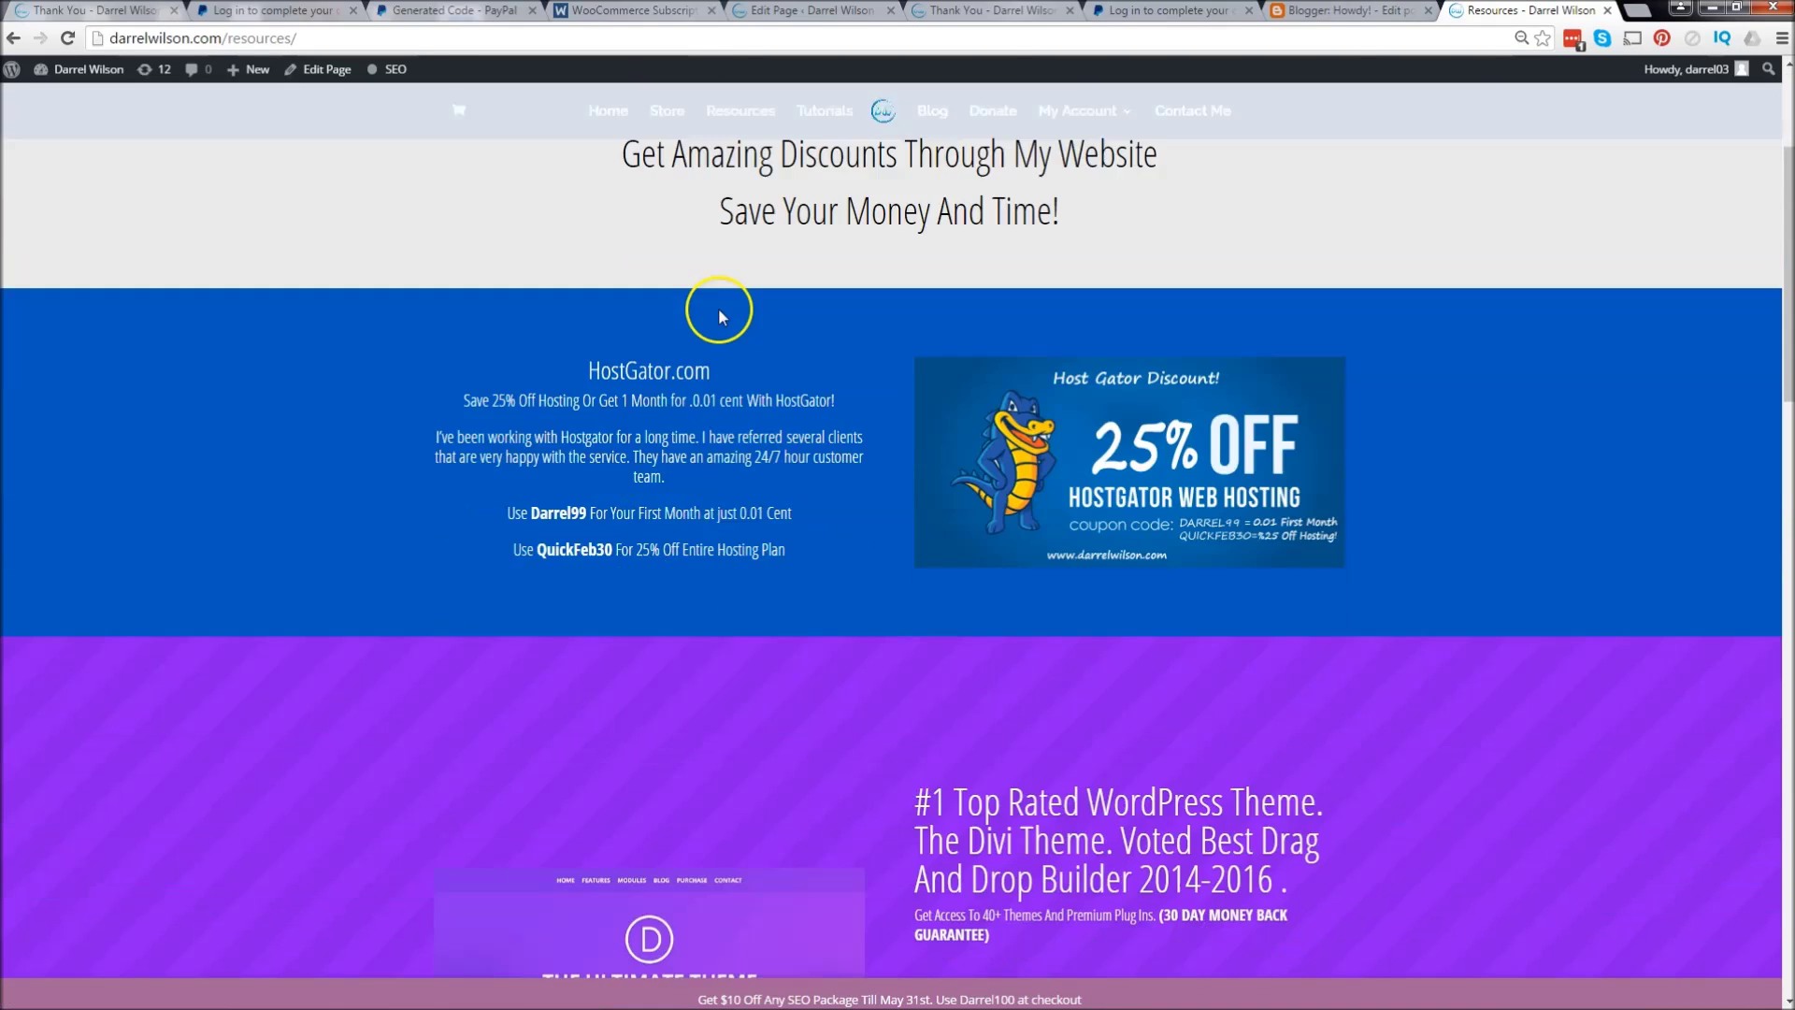
scroll(718, 308, down, 13)
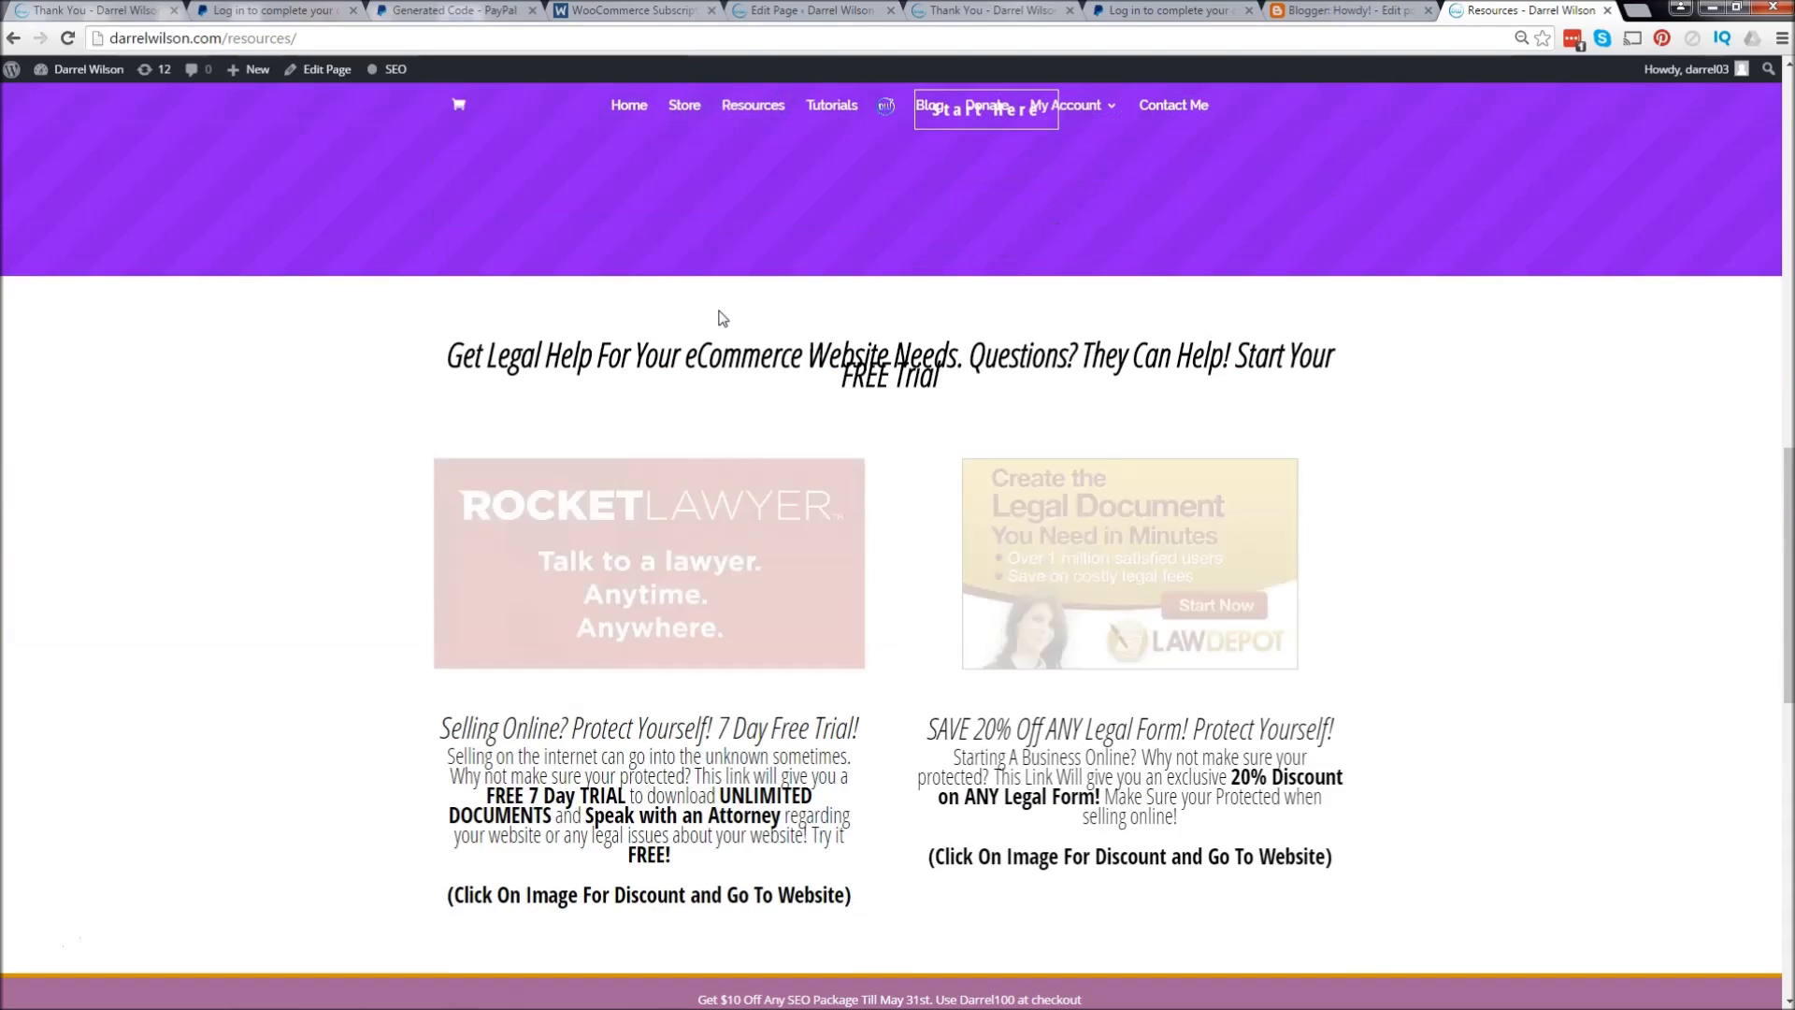
scroll(719, 310, down, 4)
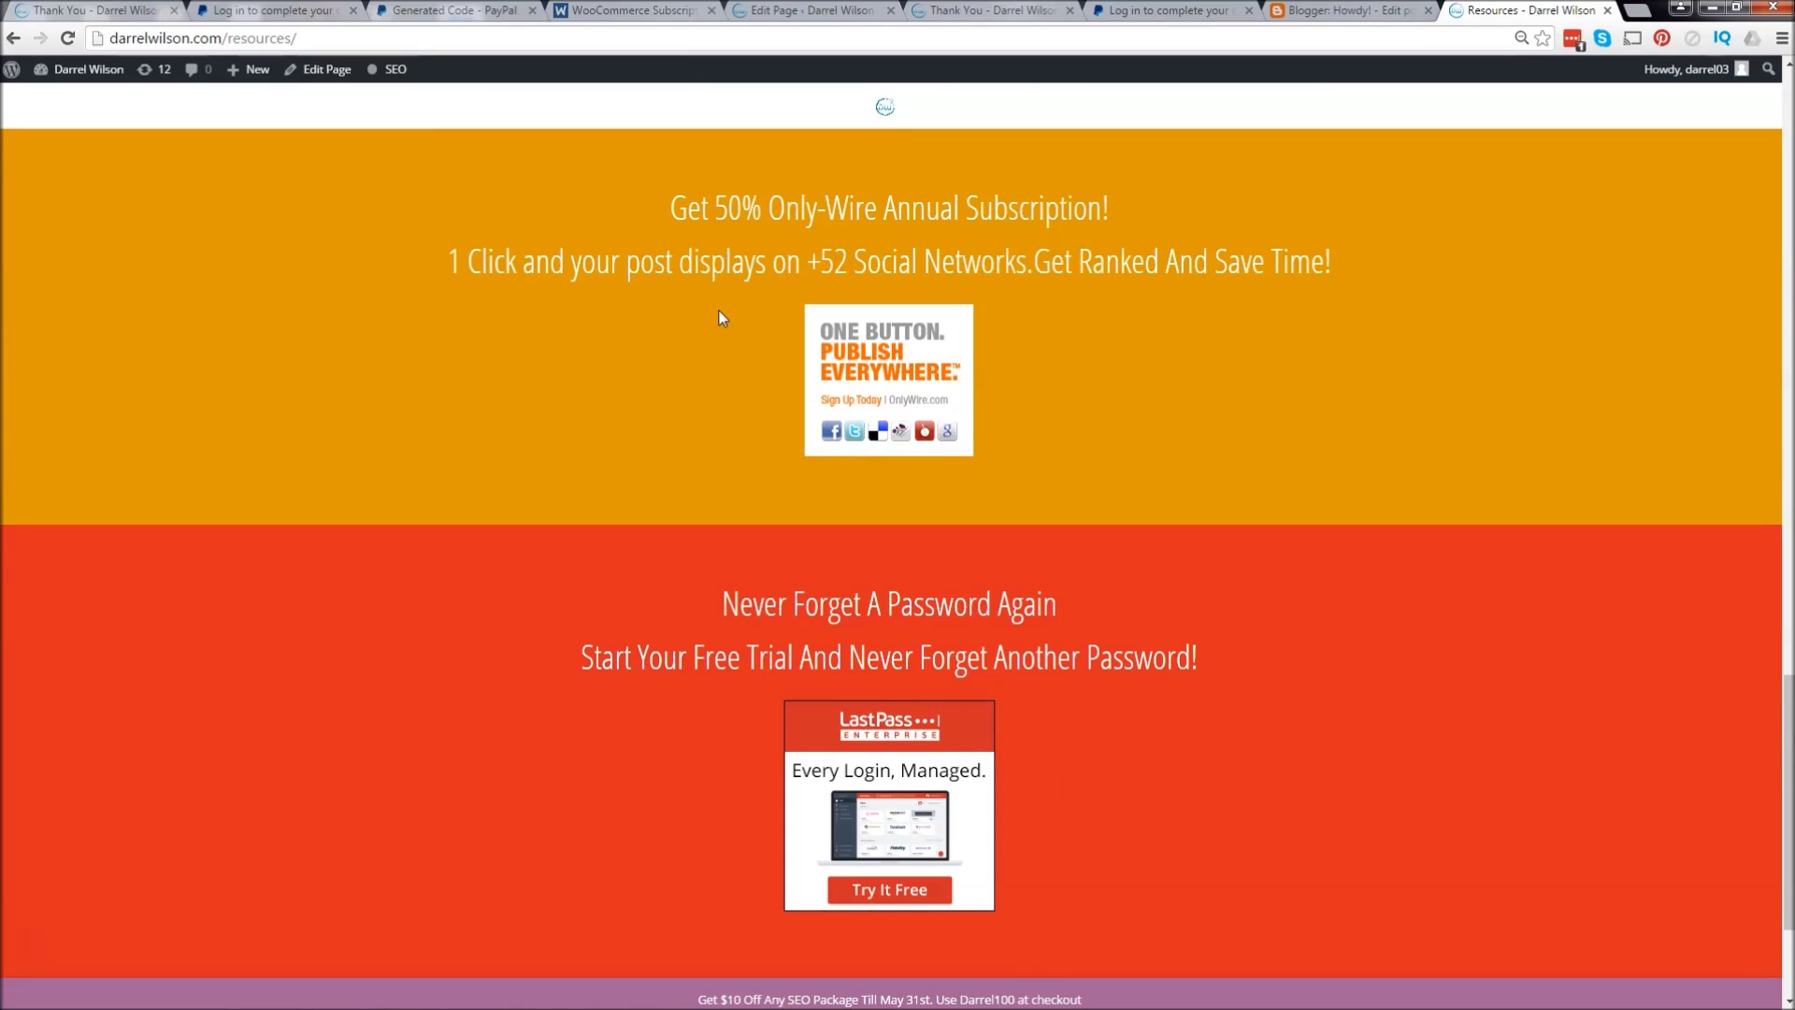
scroll(720, 311, down, 3)
scroll(720, 311, up, 1)
scroll(725, 323, up, 17)
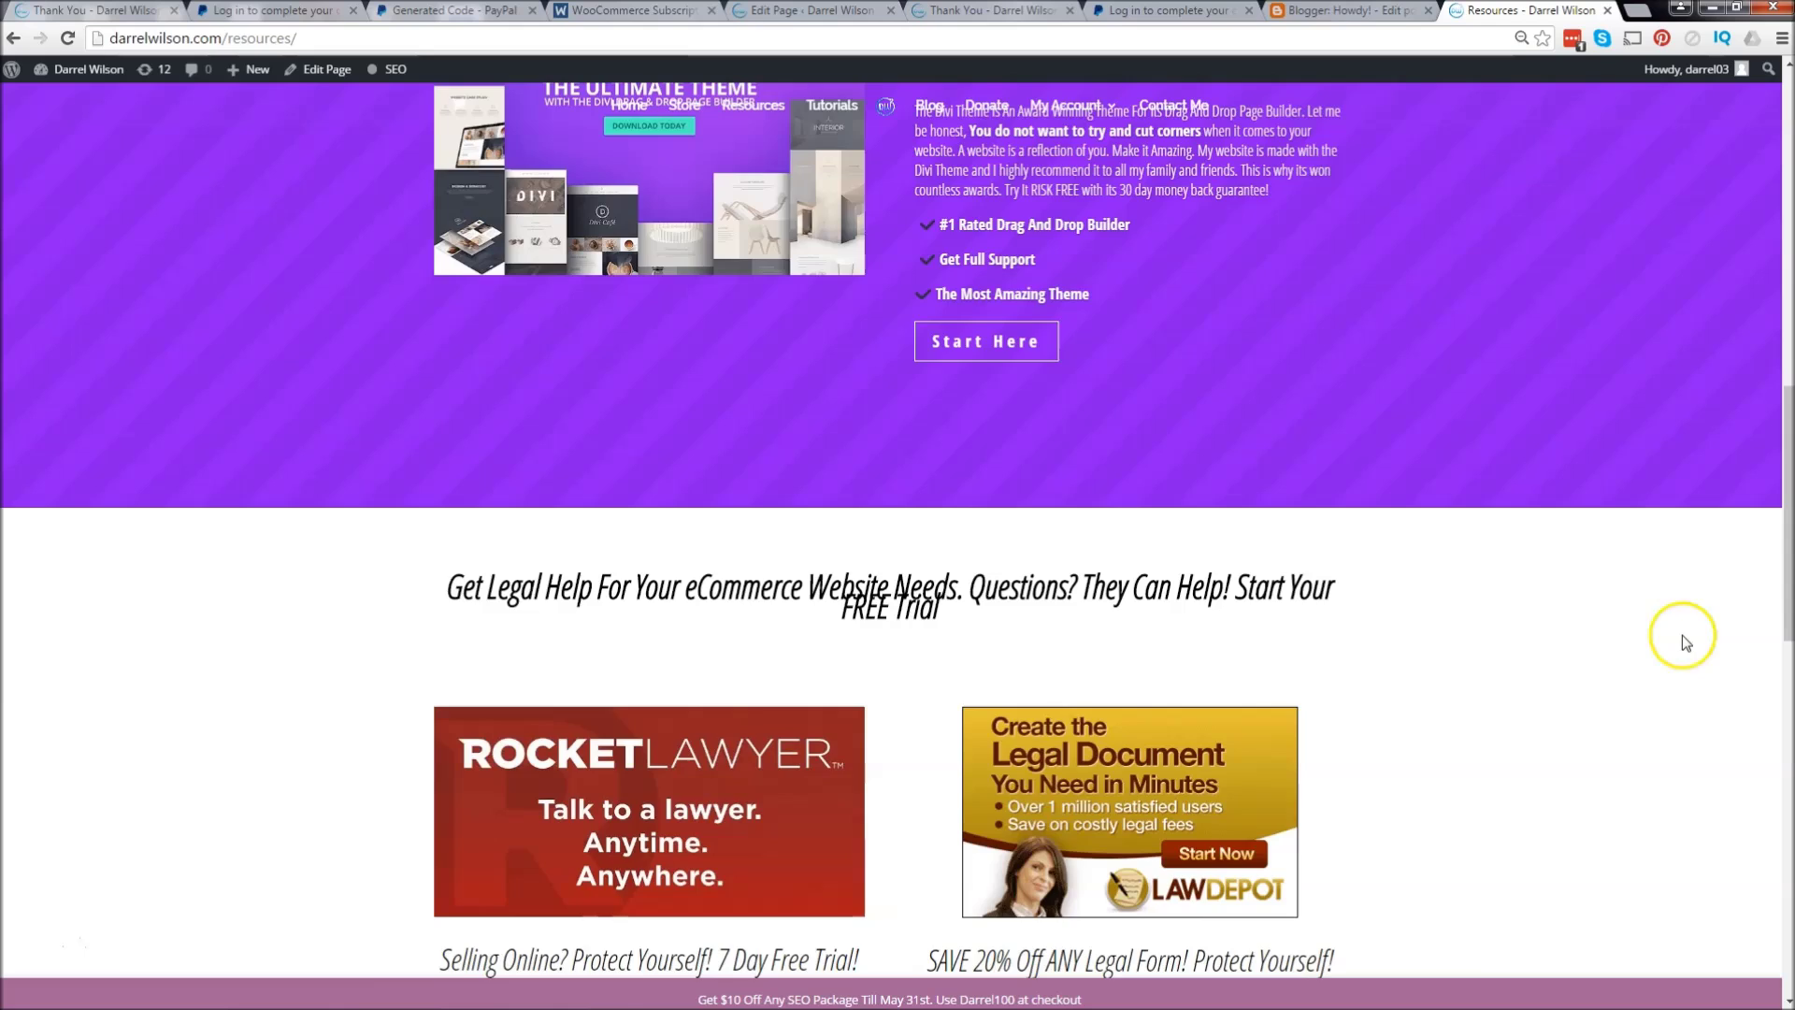
drag(1781, 393, 1781, 89)
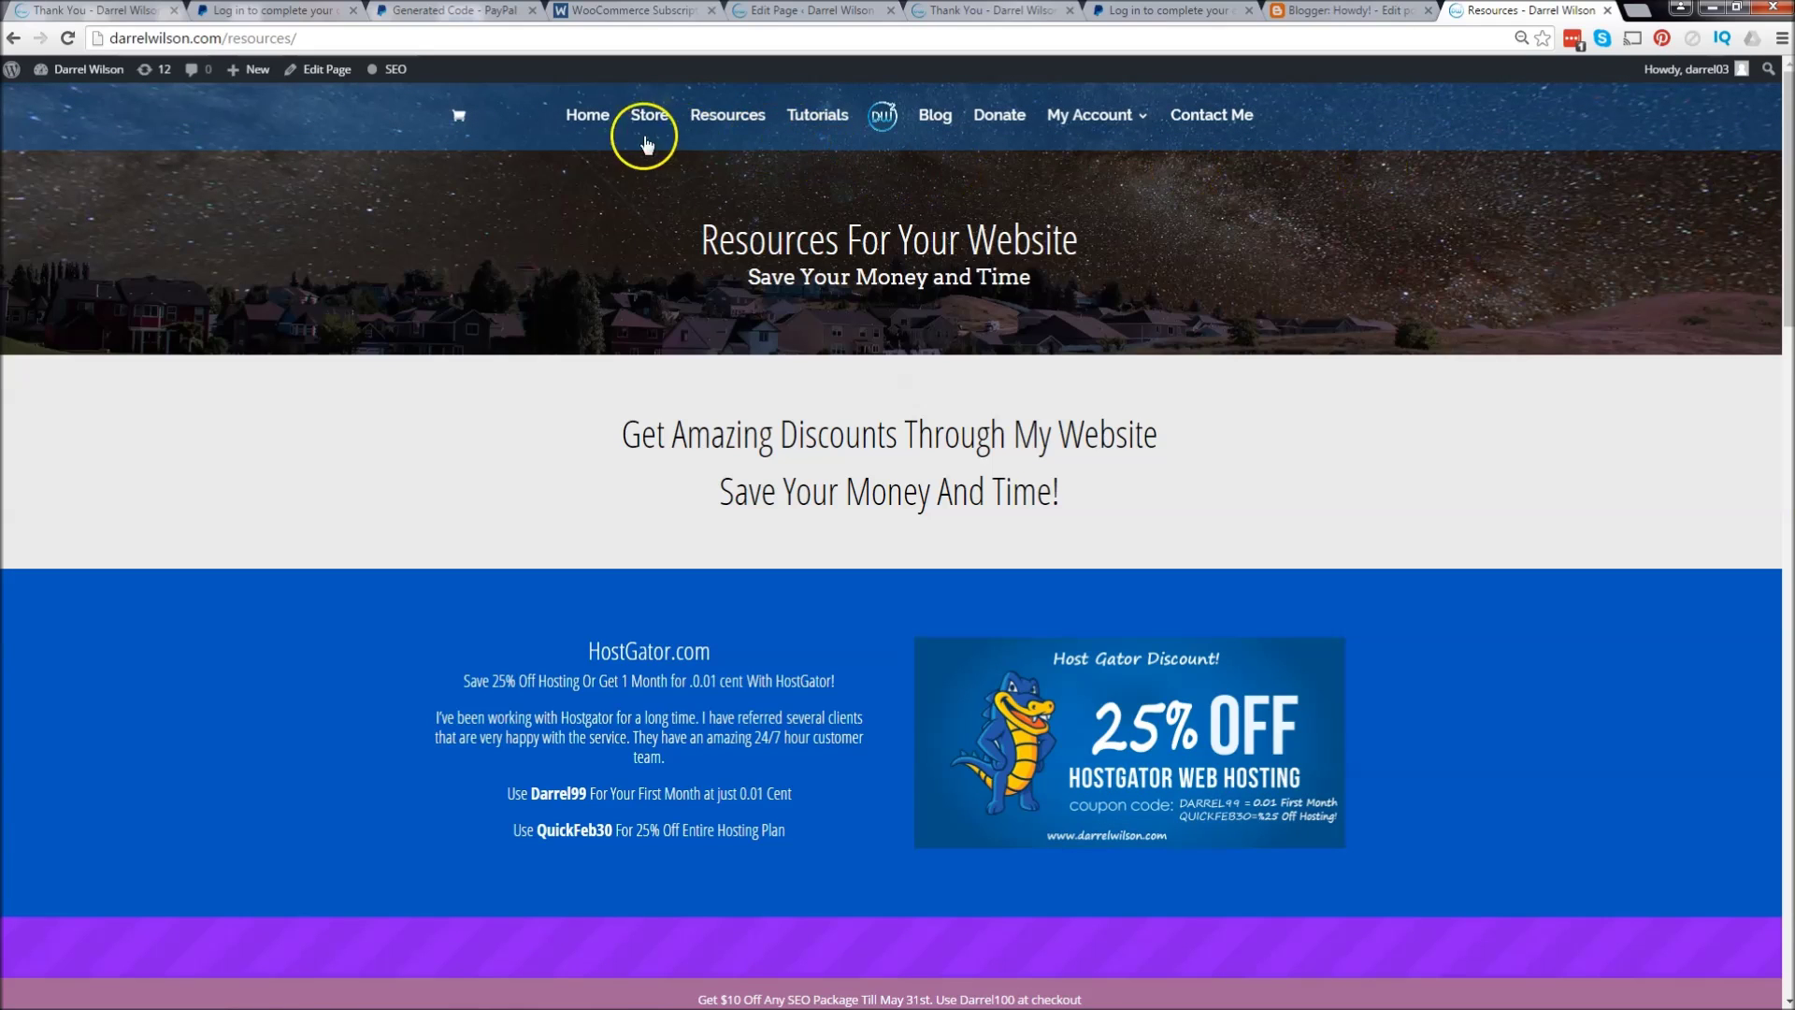
click(596, 115)
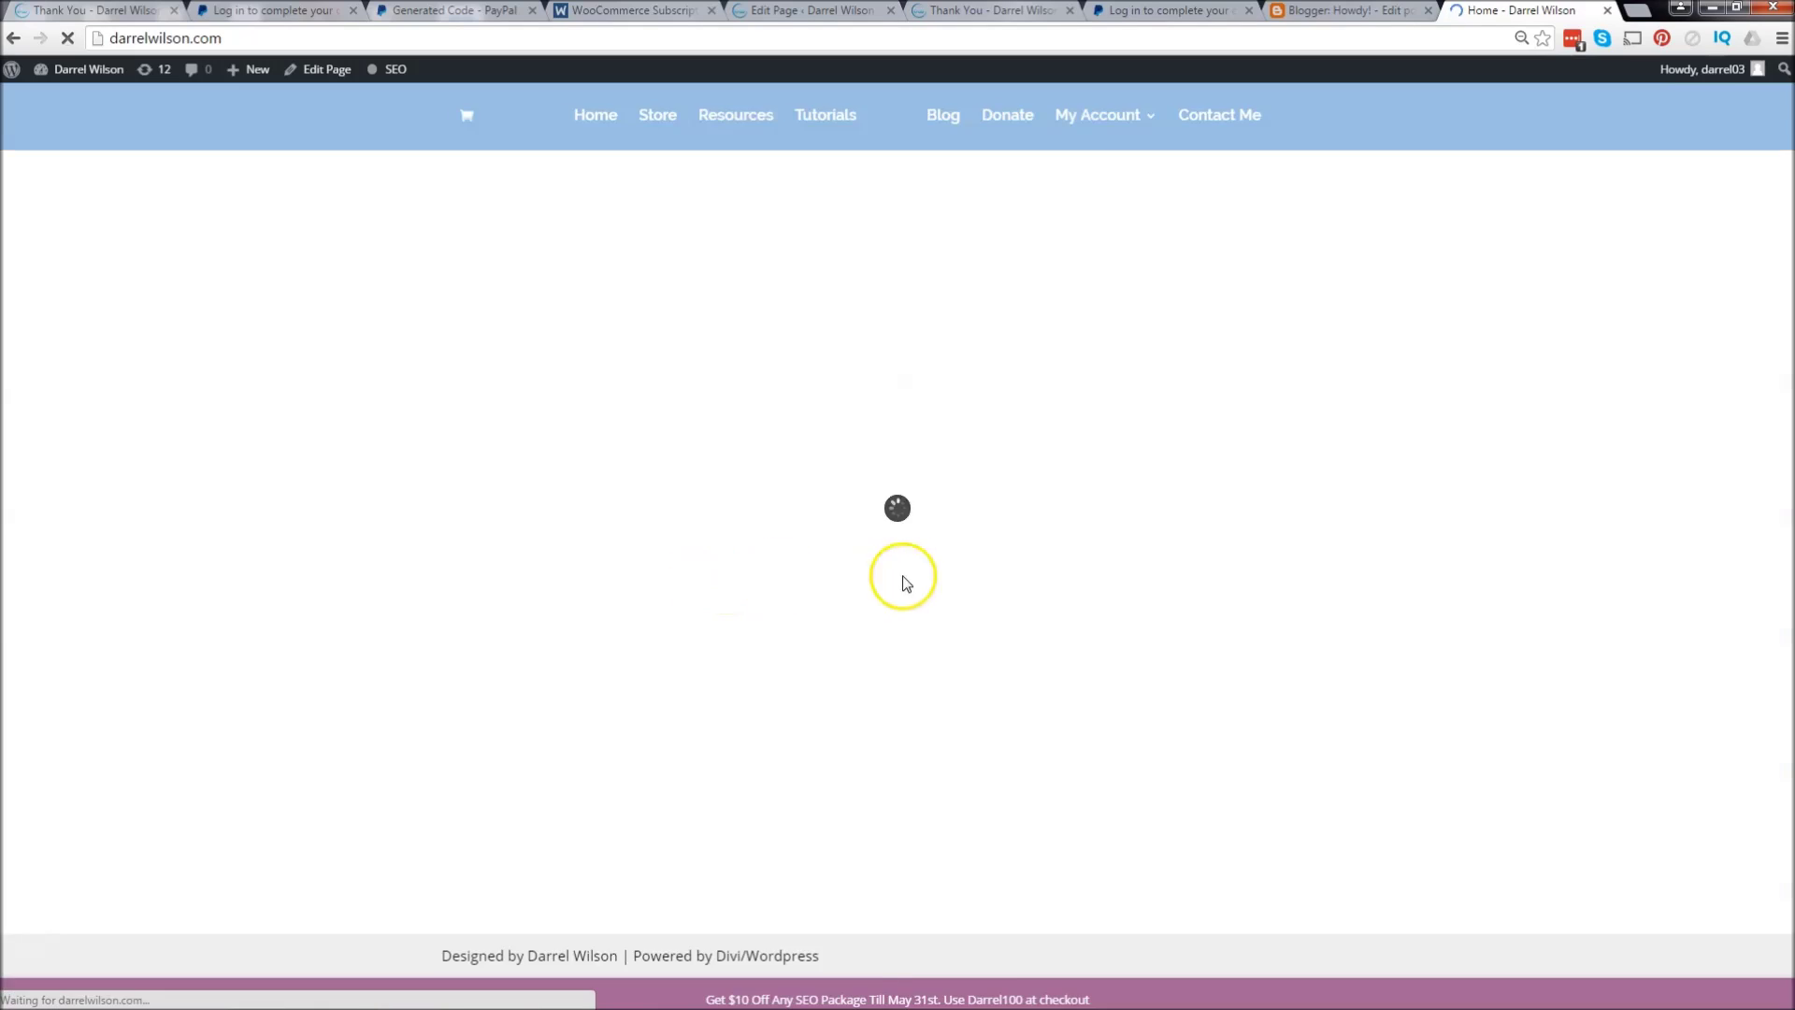